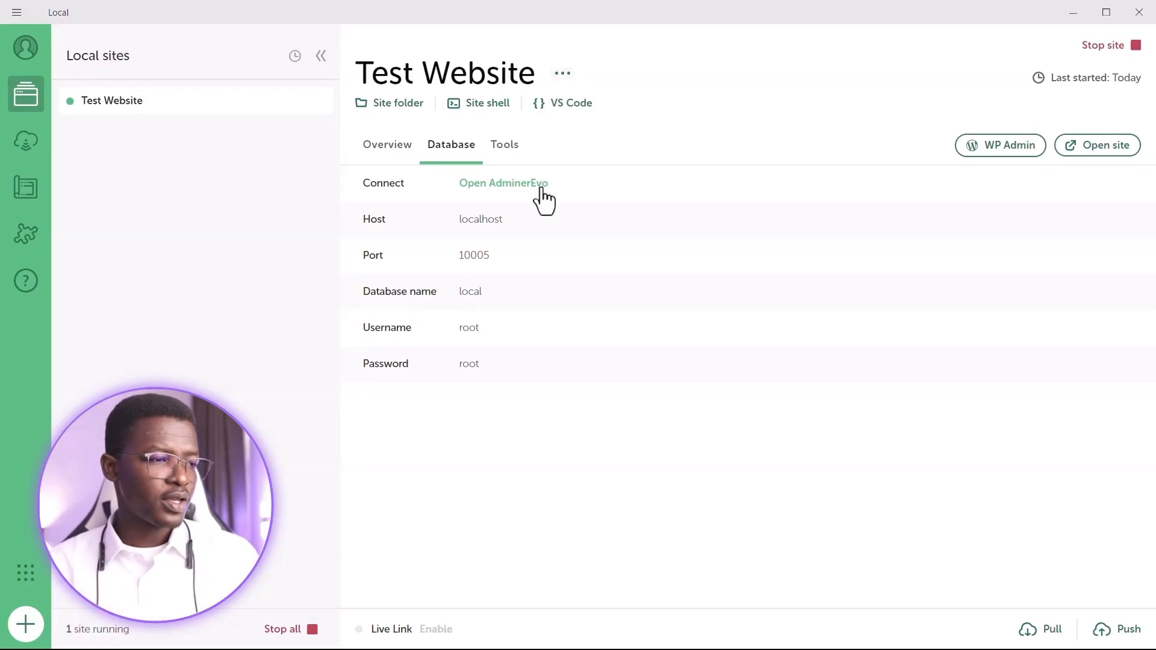
Open the Test Website database in AdminerEvo and display the data rows of the wp_posts table
left_click(543, 184)
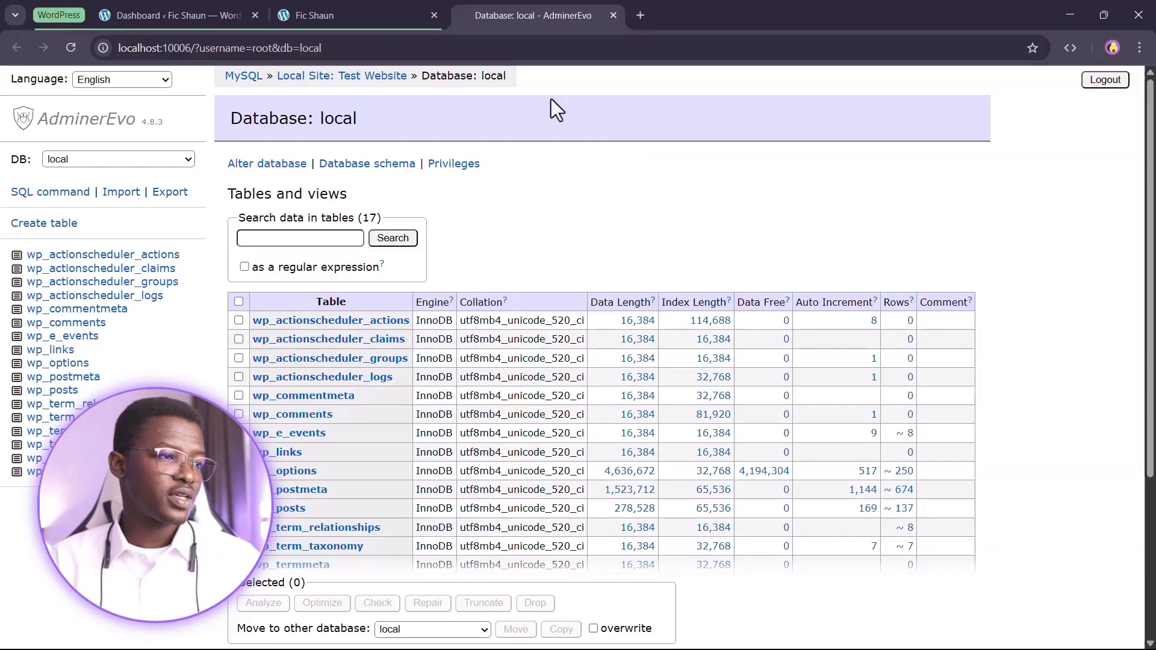
left_click_drag(512, 6, 465, 5)
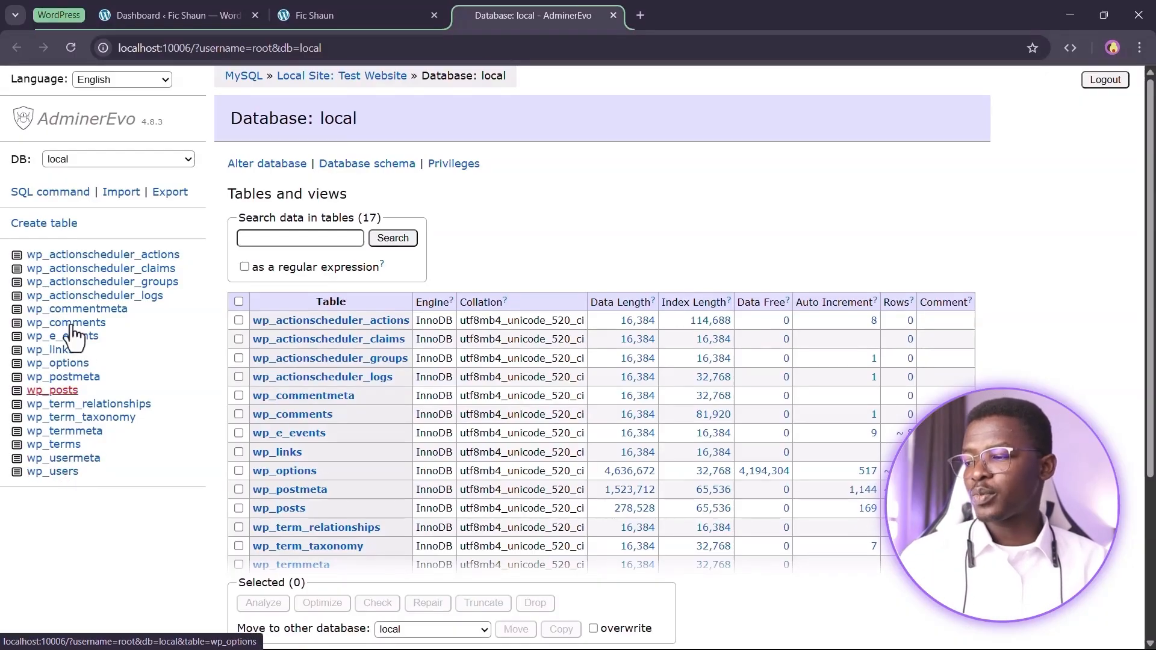
left_click(50, 392)
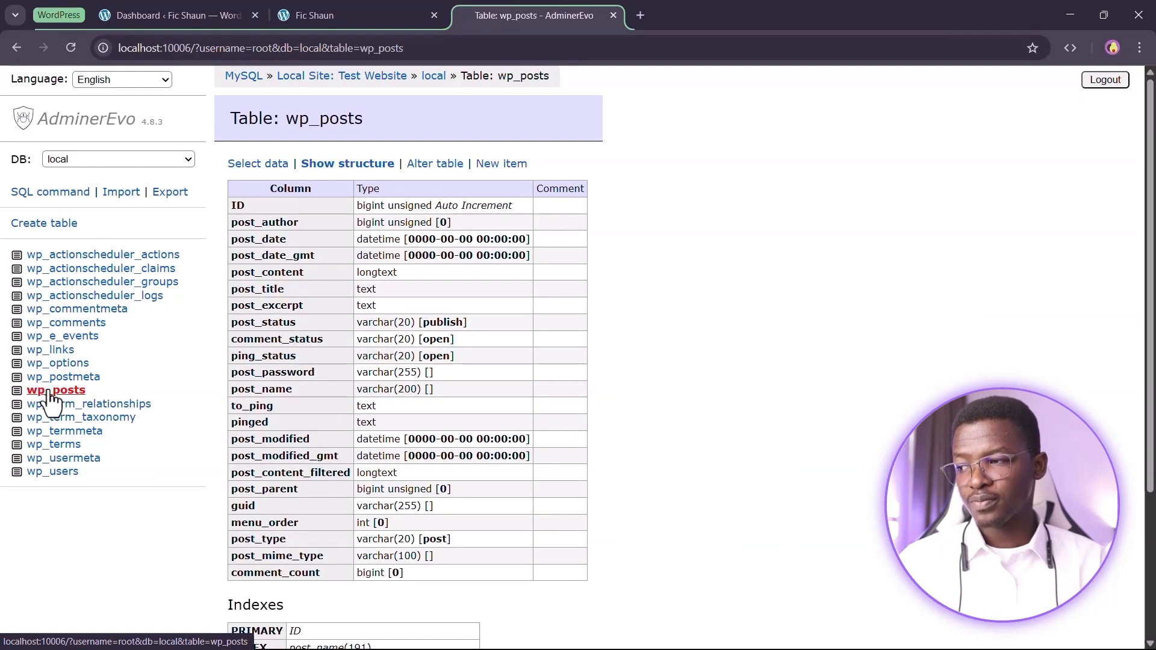
left_click(55, 392)
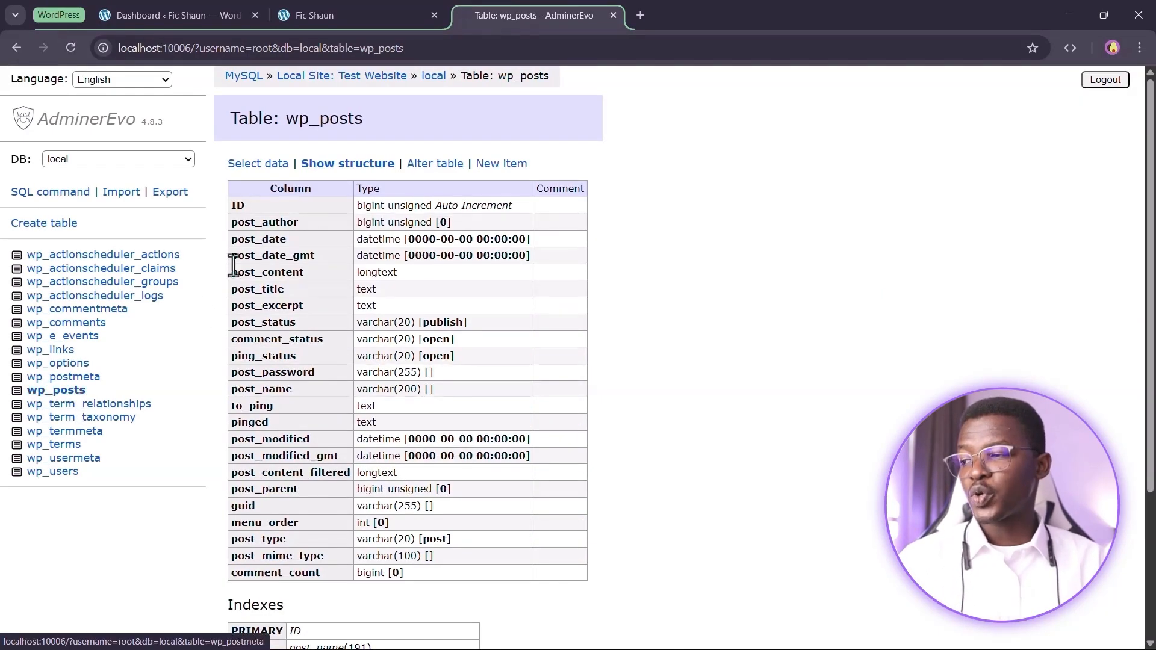
left_click(248, 169)
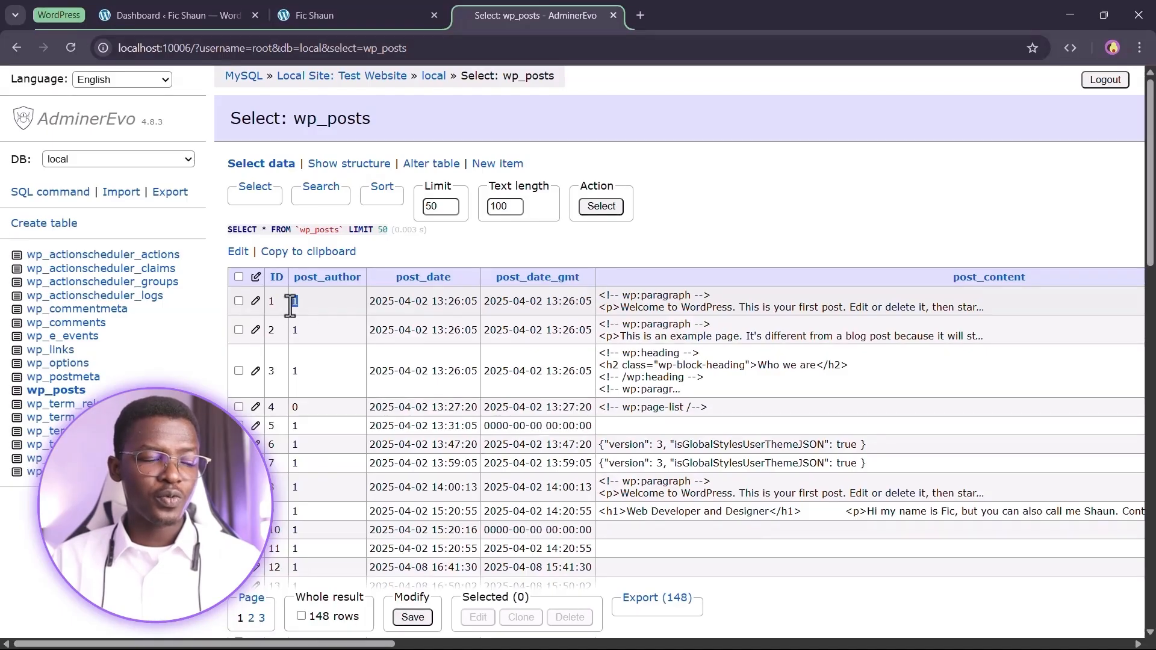
Examine the post_date, post_date_gmt and post_content values of the wp_posts row with ID 1
triple_click(439, 301)
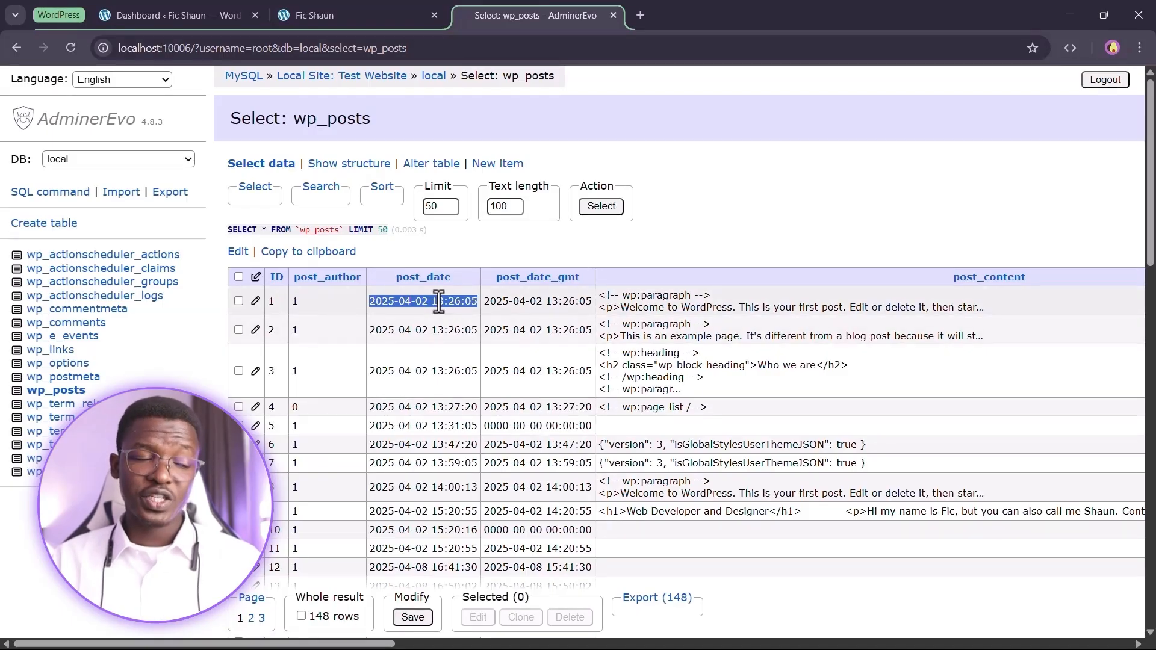
triple_click(537, 300)
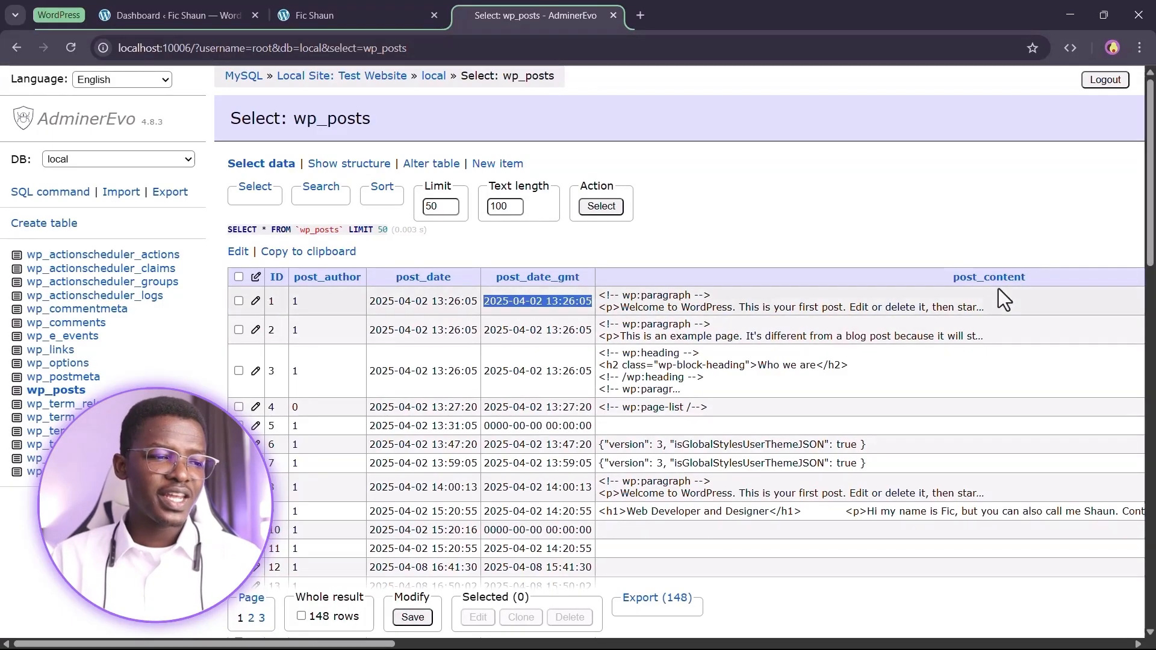
triple_click(893, 305)
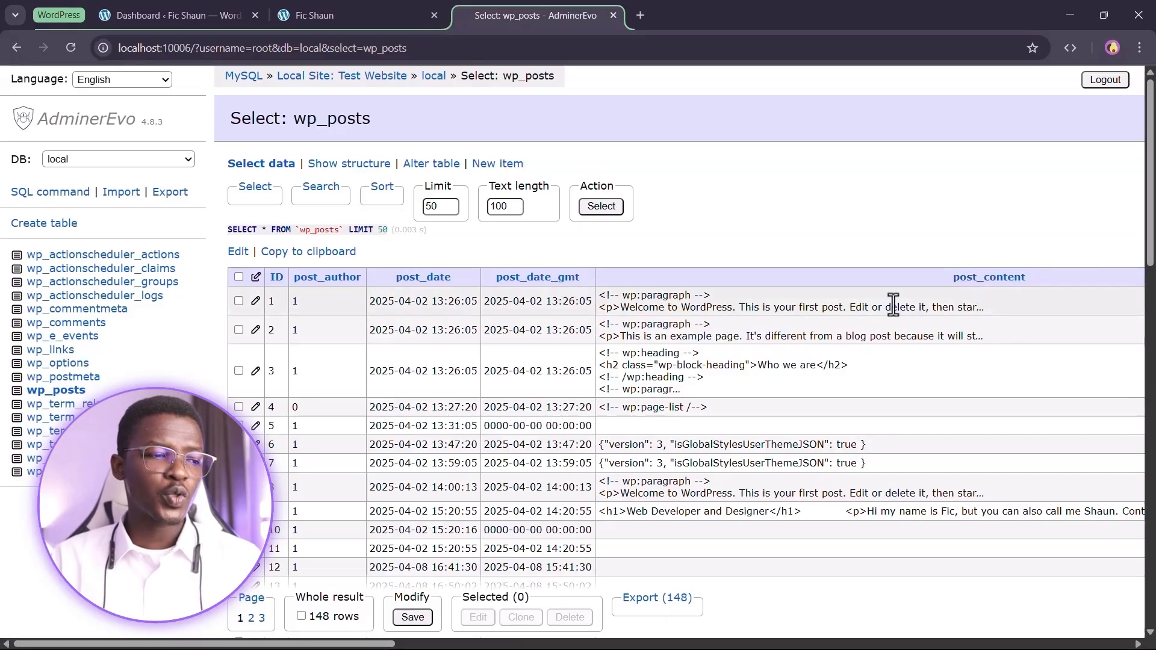
left_click(890, 307)
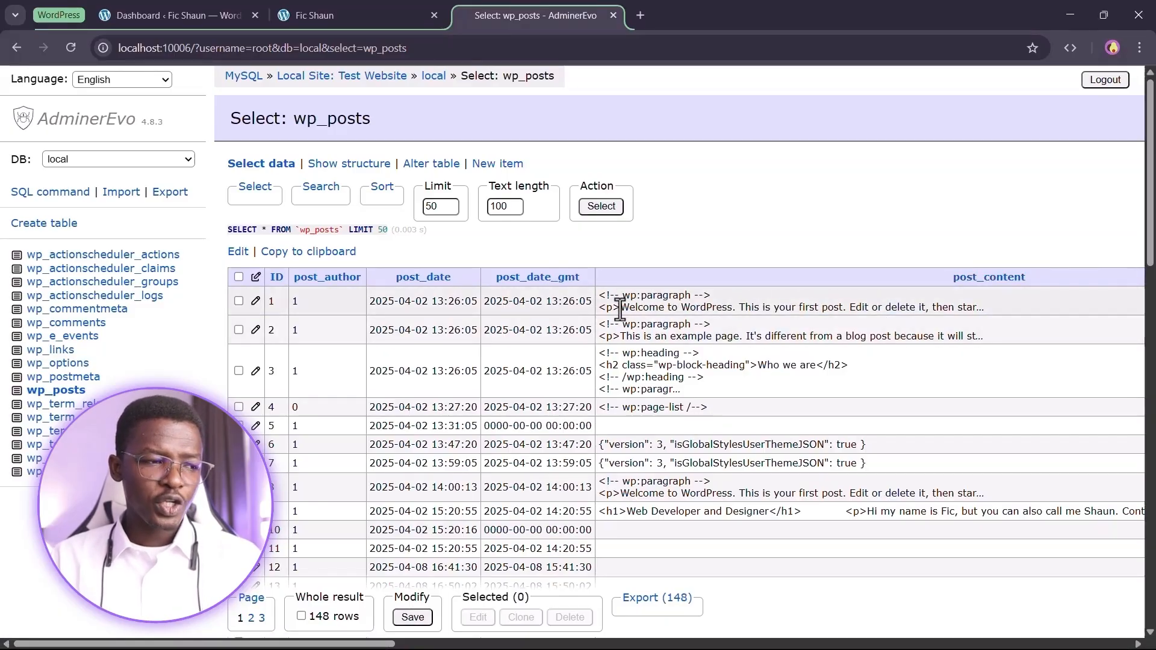
left_click_drag(621, 307, 985, 315)
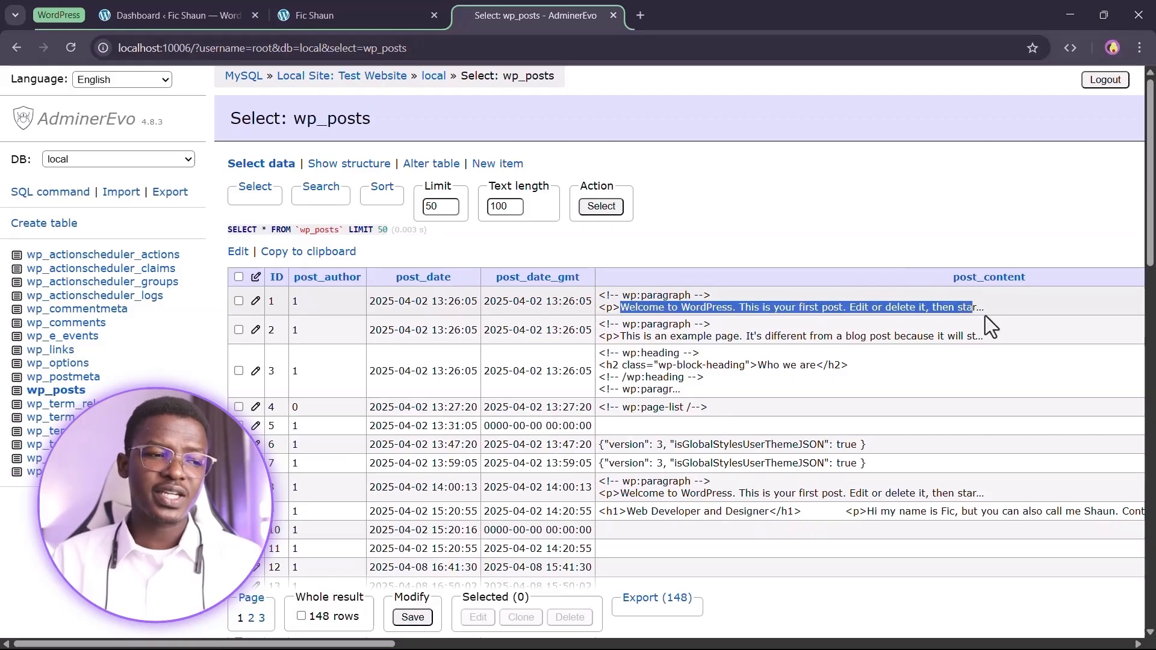
left_click(985, 314)
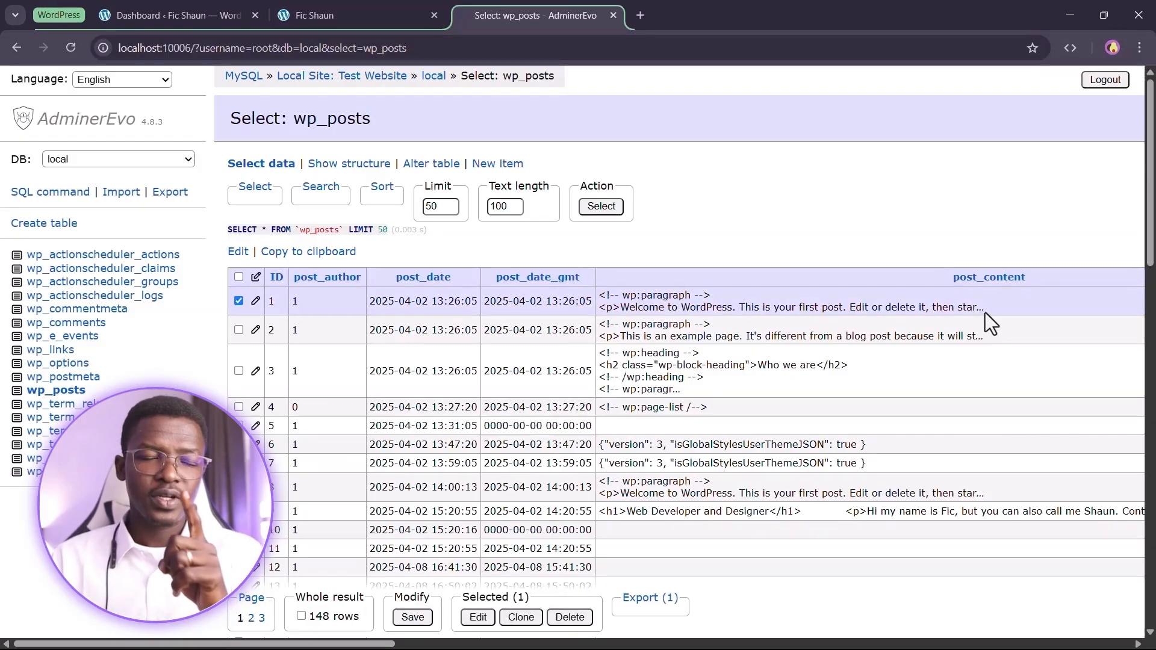
Switch to the WordPress admin and open the "Hello world!" post in the editor to view its paragraph
left_click(329, 9)
left_click(238, 8)
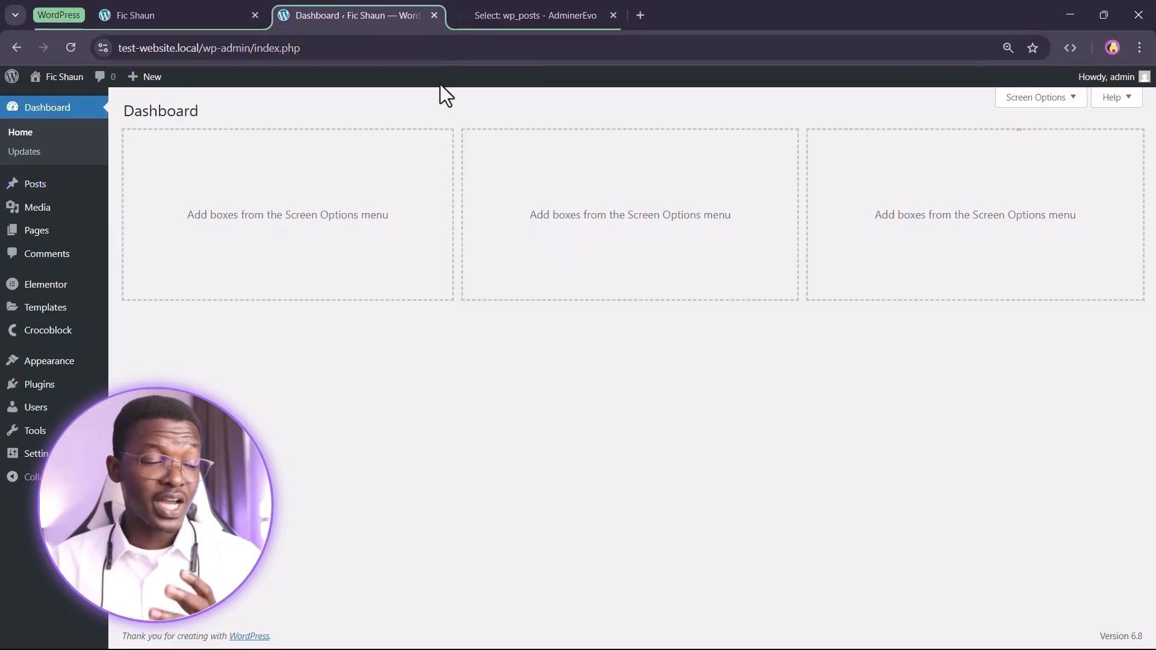
mouse_move(33, 184)
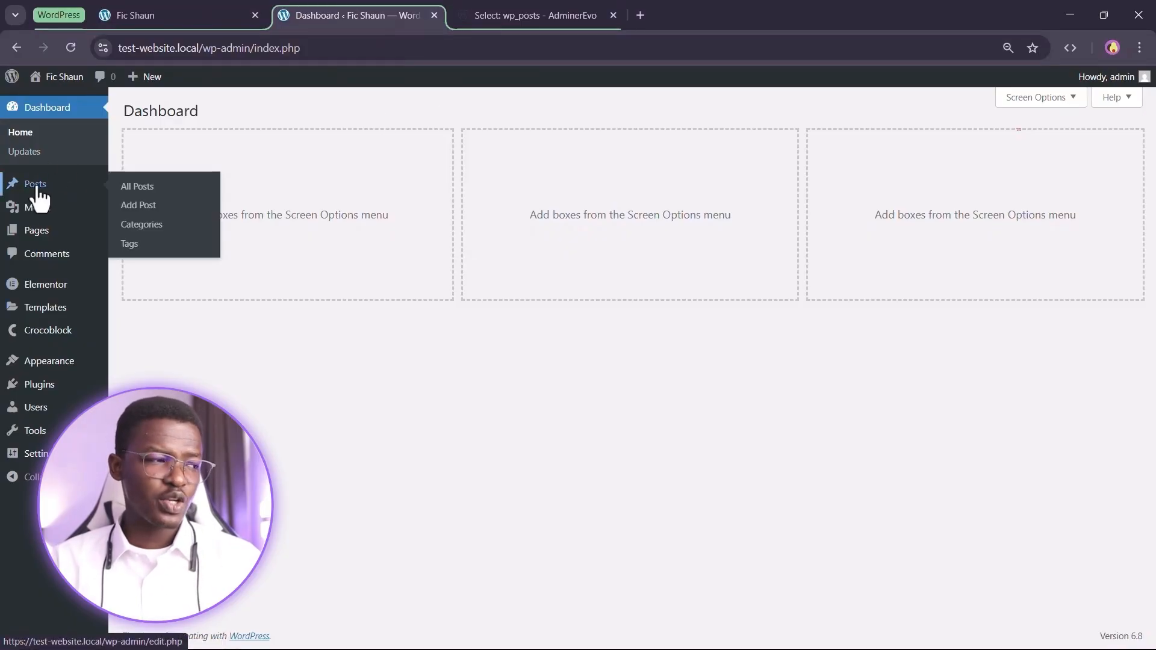
left_click(134, 188)
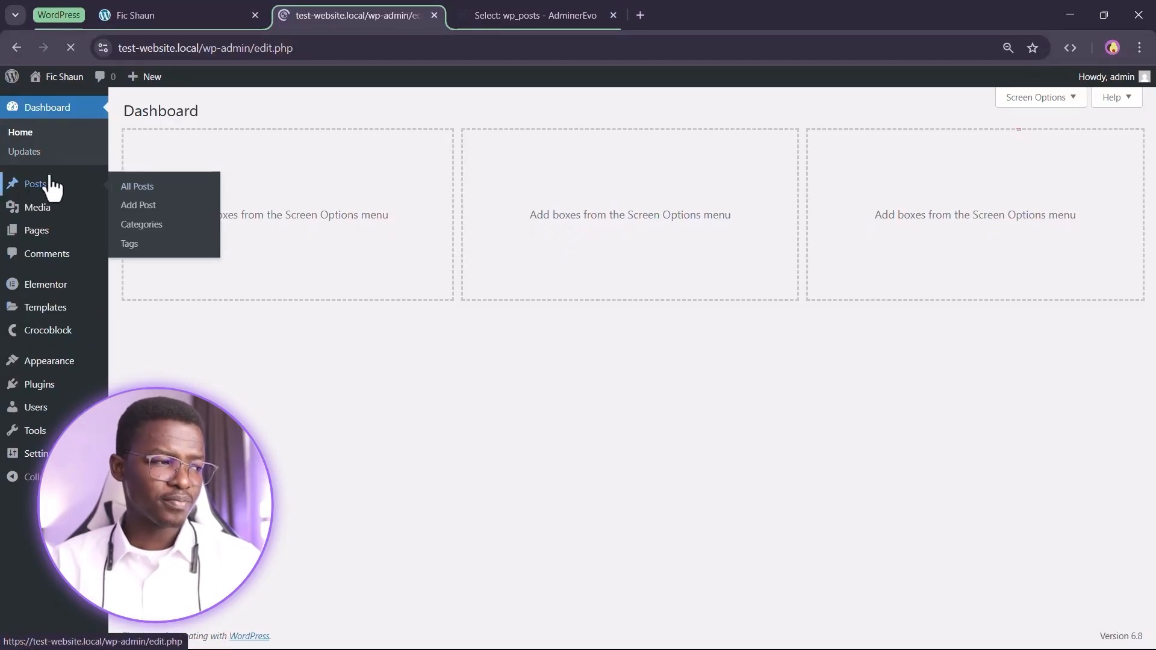
left_click(161, 241)
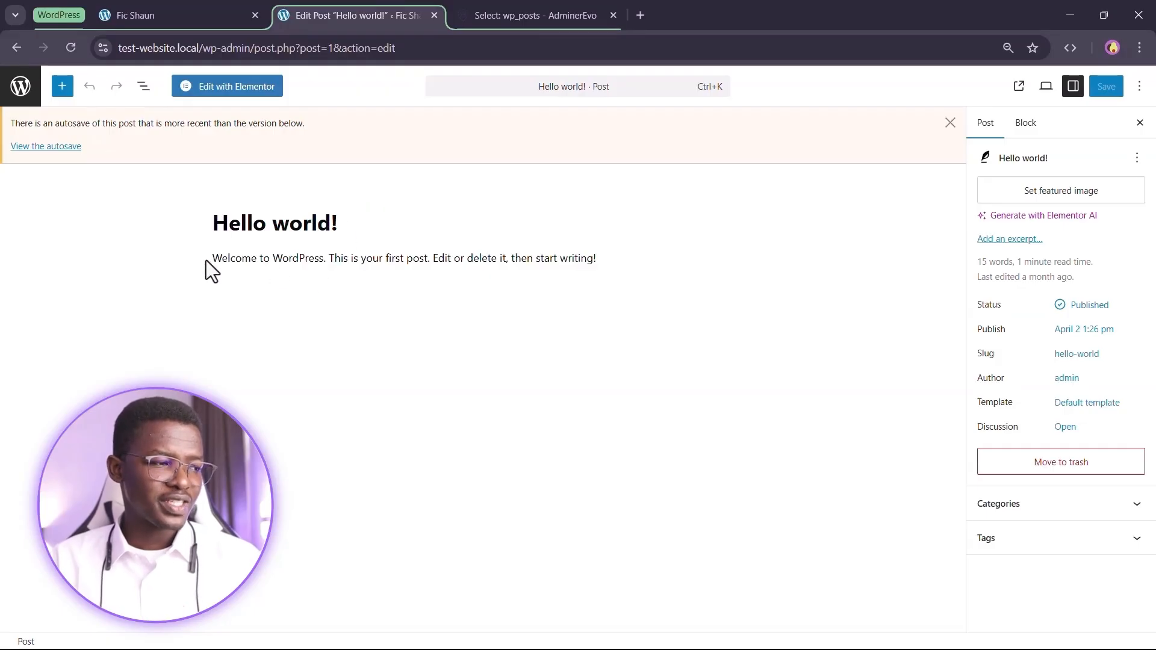
left_click(372, 258)
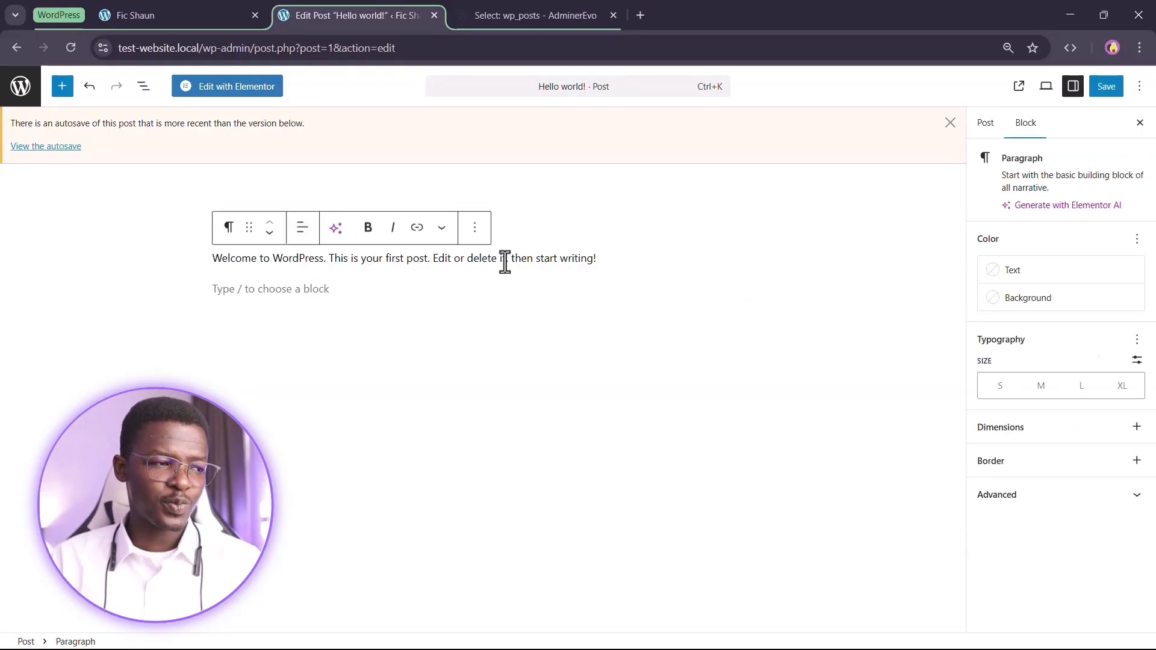
Switch back to AdminerEvo and examine the post_content and post_type of the wp_posts row with ID 1
left_click(487, 7)
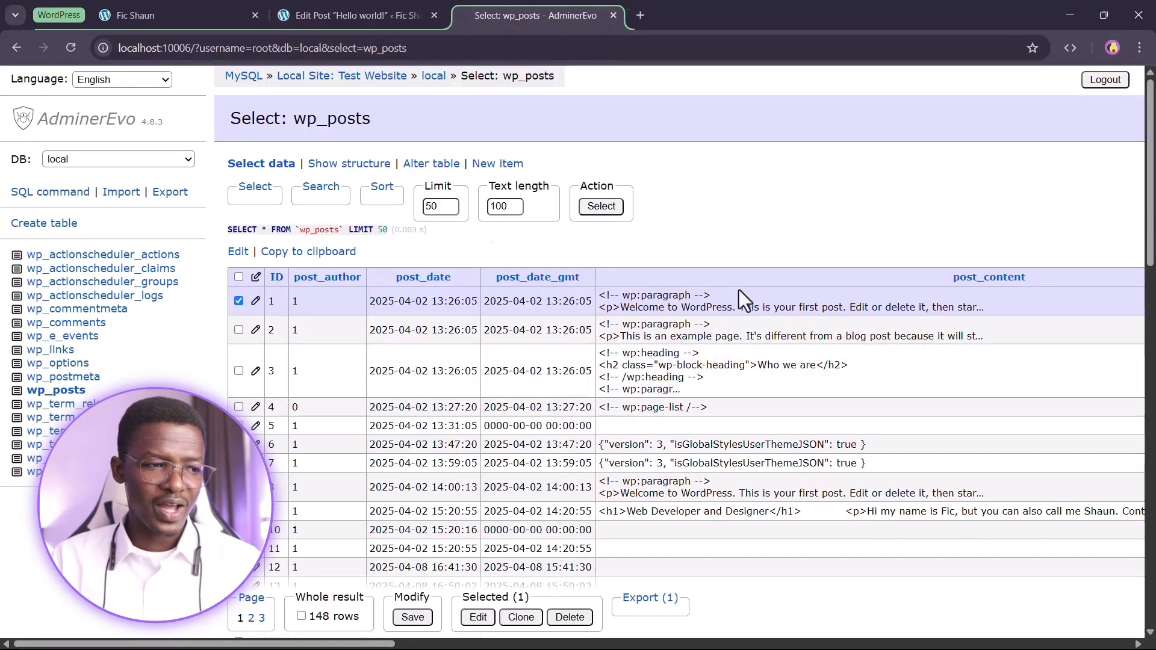
left_click_drag(746, 302, 912, 302)
left_click(912, 303)
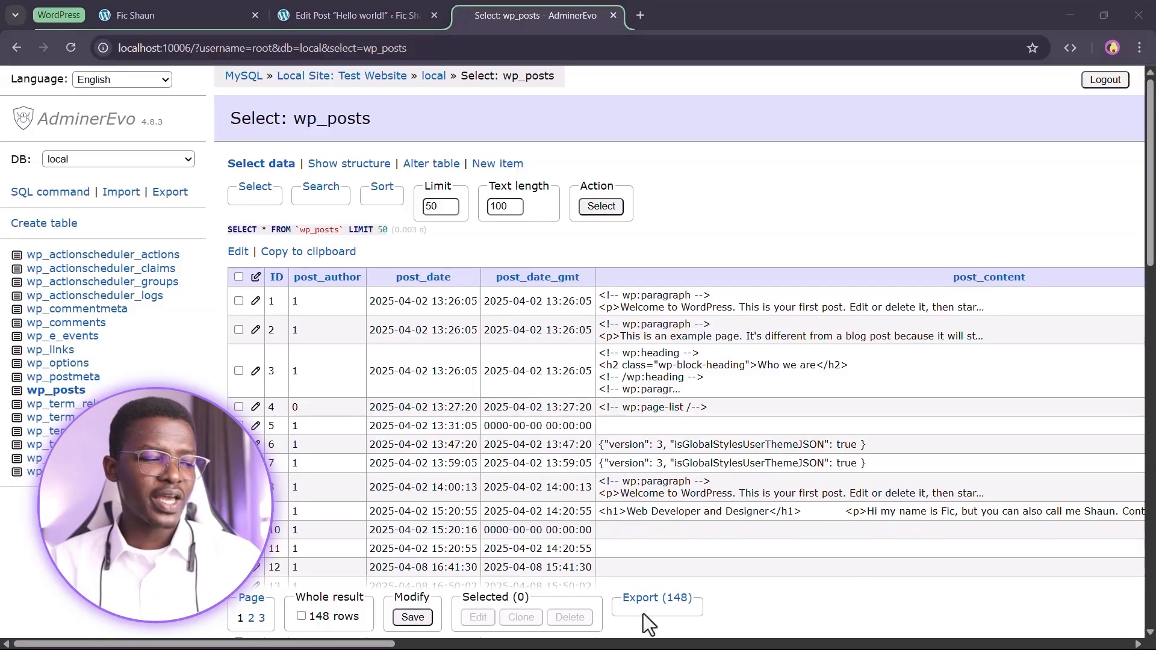
mouse_move(330, 643)
left_mouse_down()
mouse_move(405, 638)
mouse_move(333, 640)
left_mouse_up()
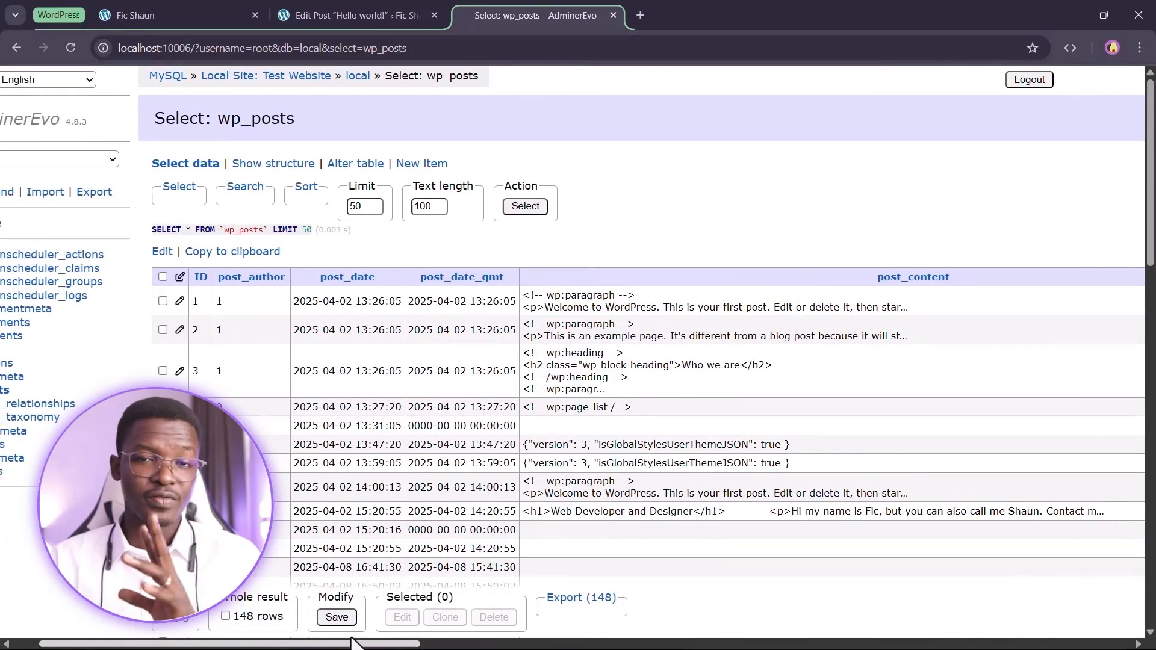
left_click_drag(353, 640, 991, 634)
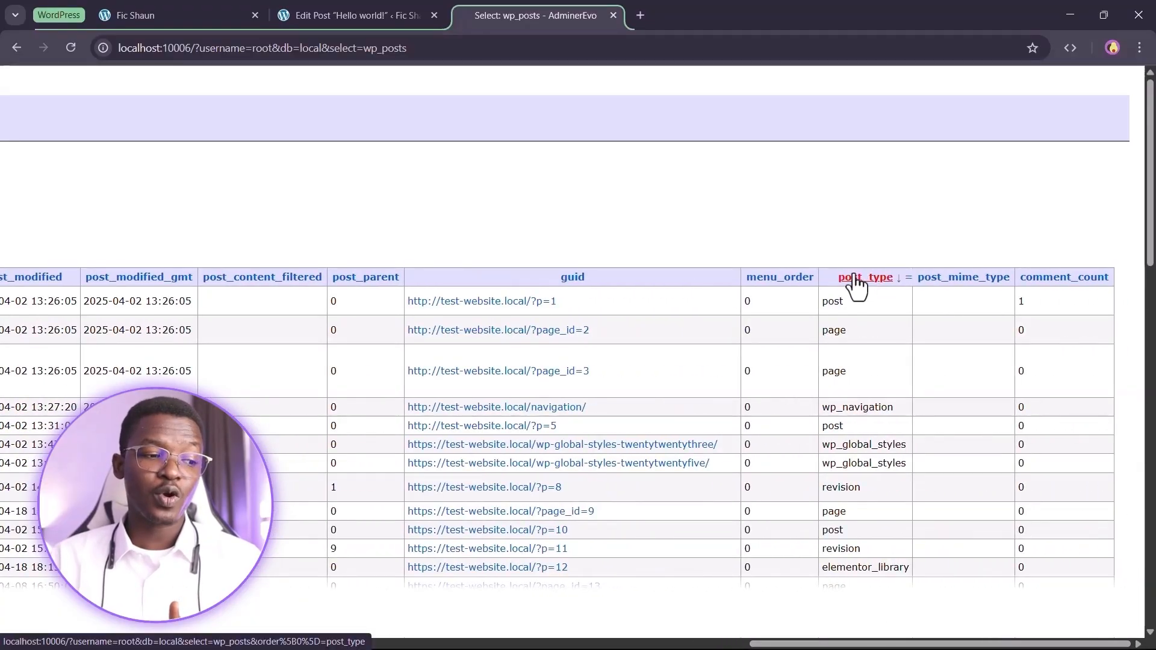
double_click(826, 301)
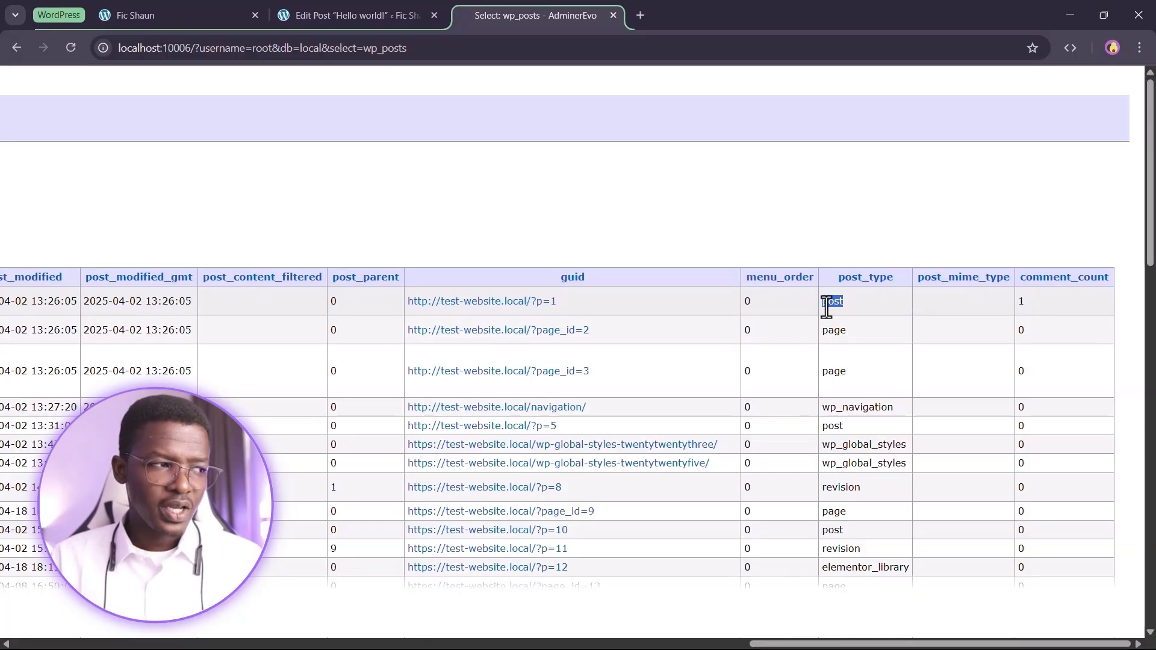
Switch to the WordPress admin and leave the "Hello world!" editor for the list of all posts
left_click(345, 9)
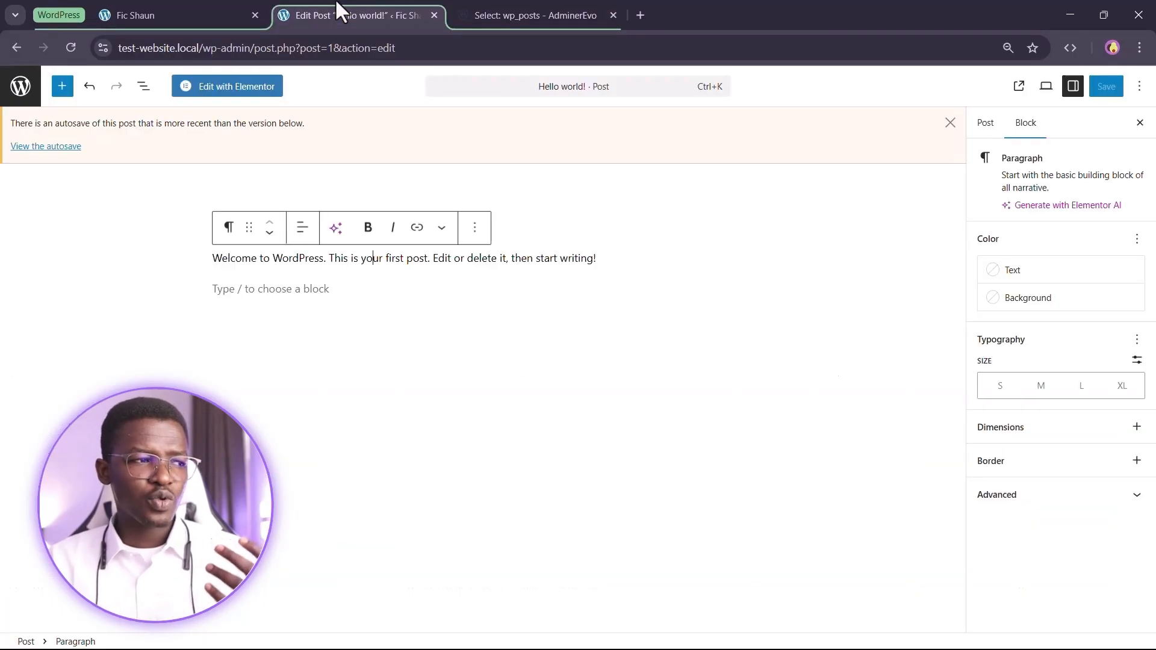
left_click(21, 86)
left_click(648, 186)
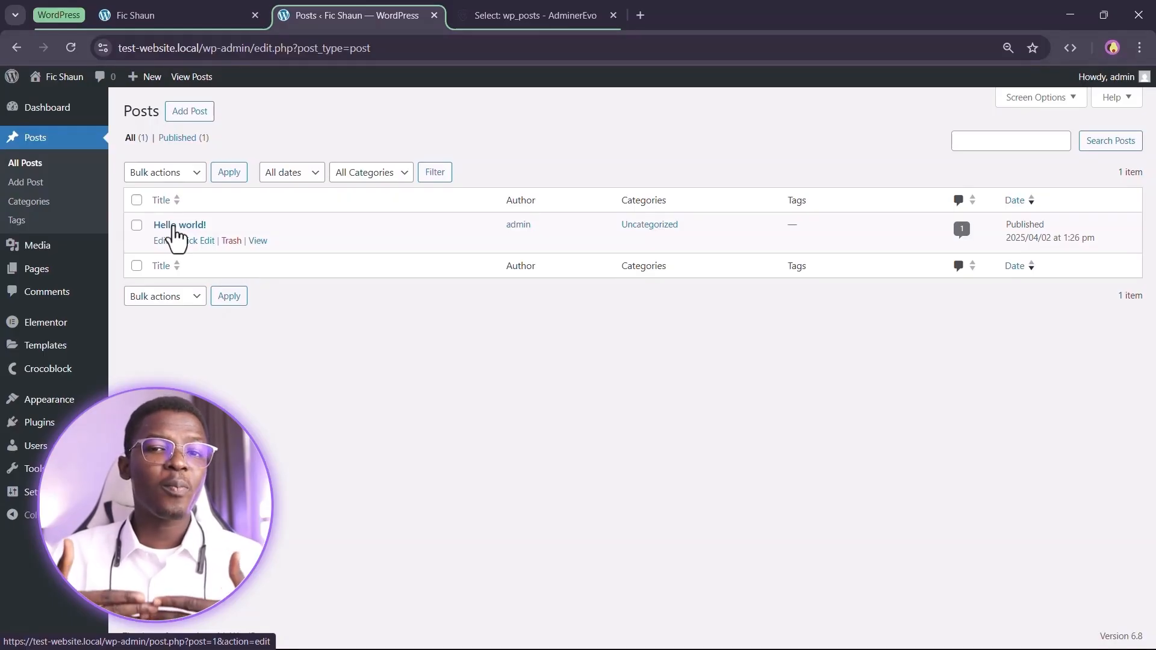
Glance at the wp_posts table again, then open the list of all pages in the WordPress admin
left_click(532, 12)
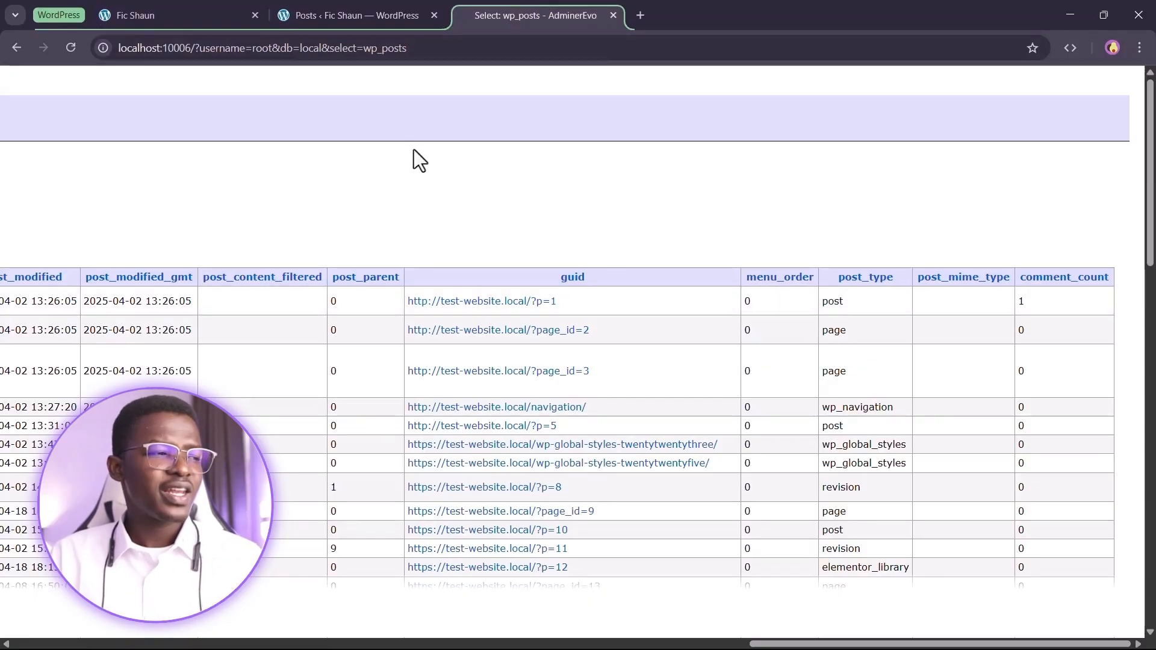
left_click(335, 13)
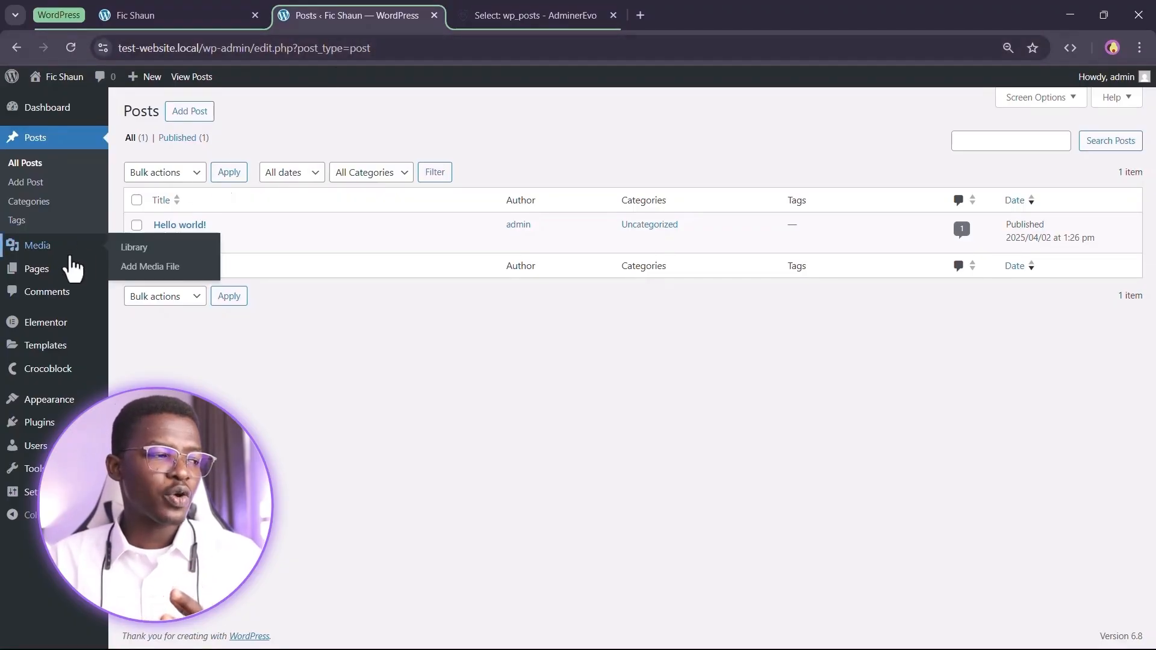
mouse_move(38, 276)
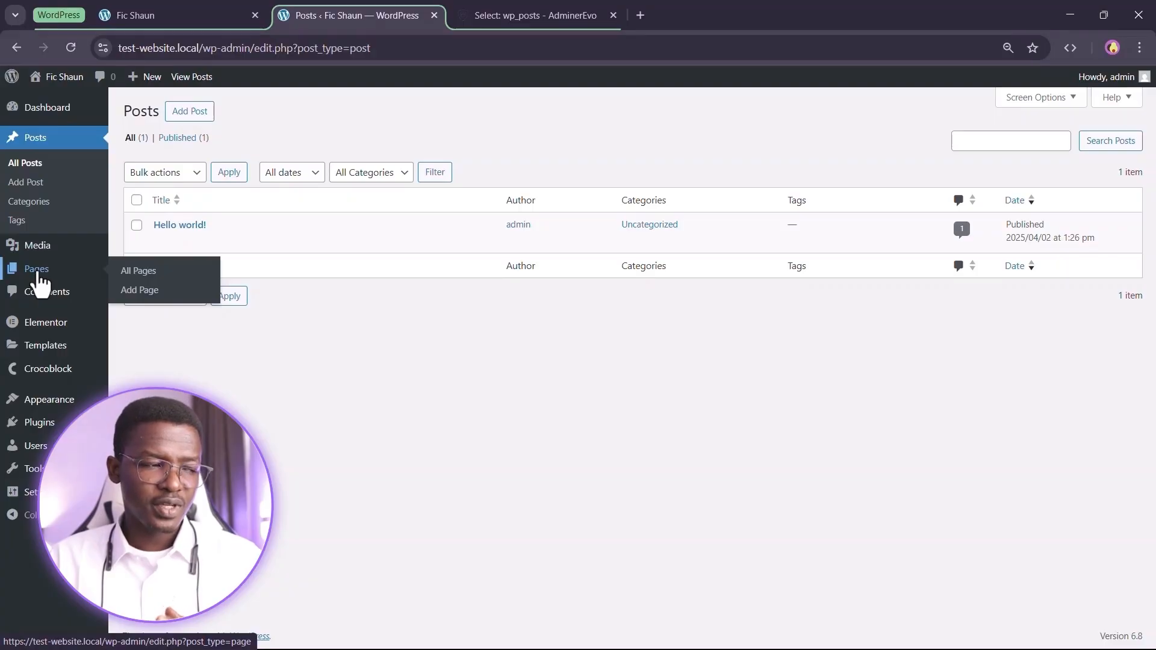
left_click(37, 274)
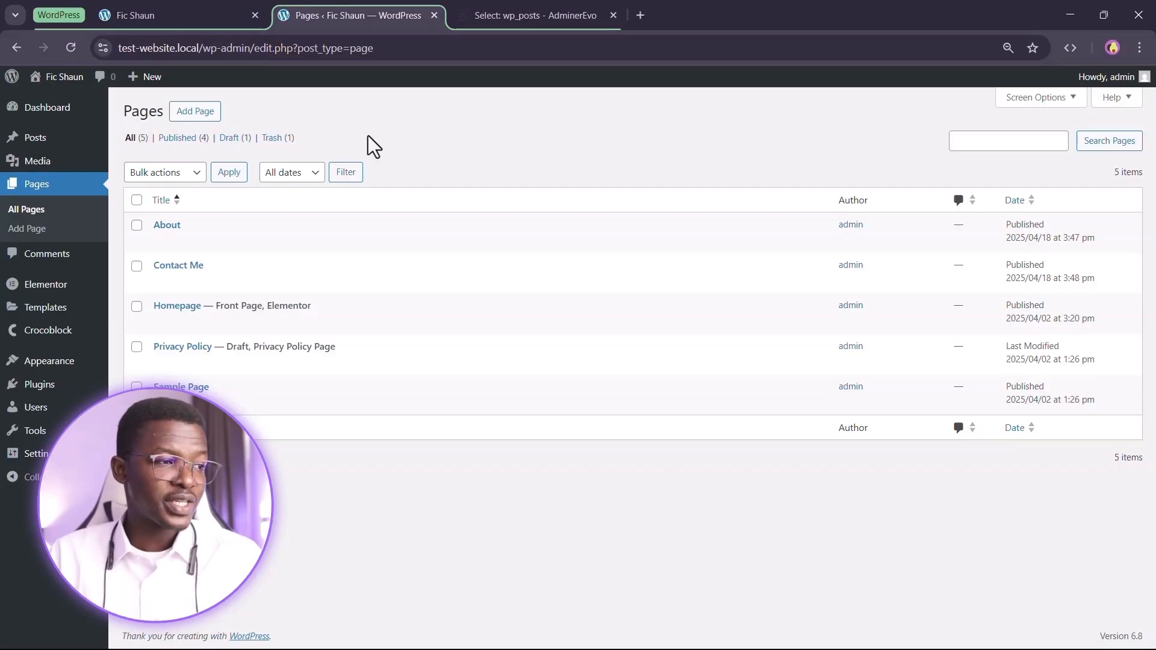
Switch to AdminerEvo and compare the post_type values of the first two wp_posts rows
left_click(490, 5)
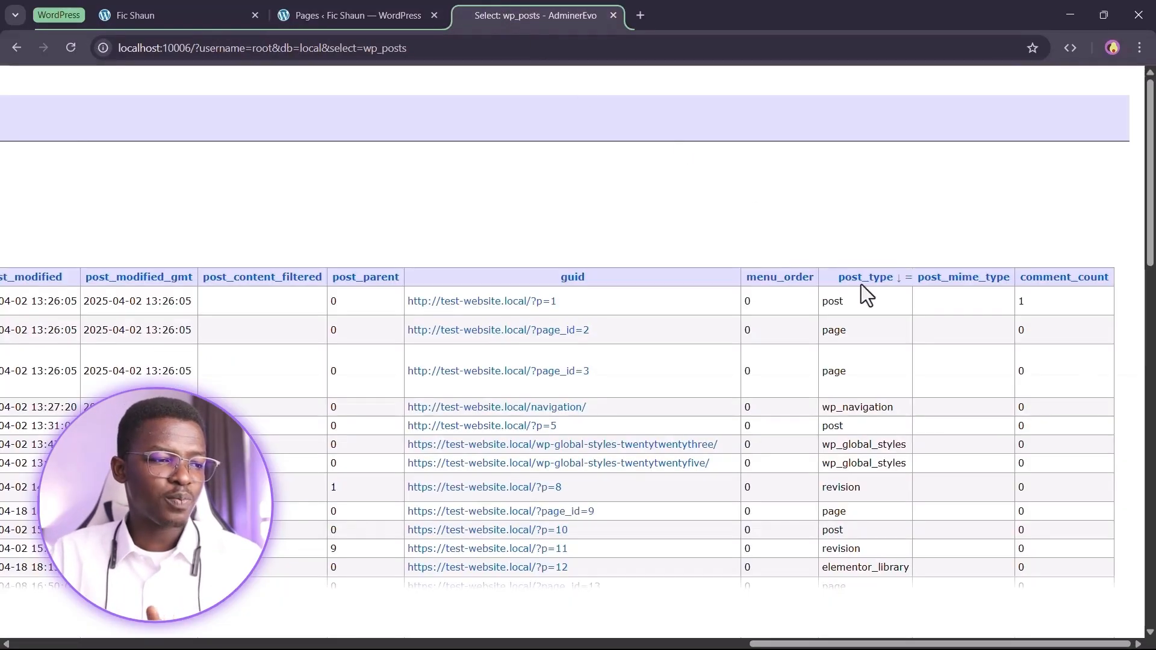
double_click(831, 303)
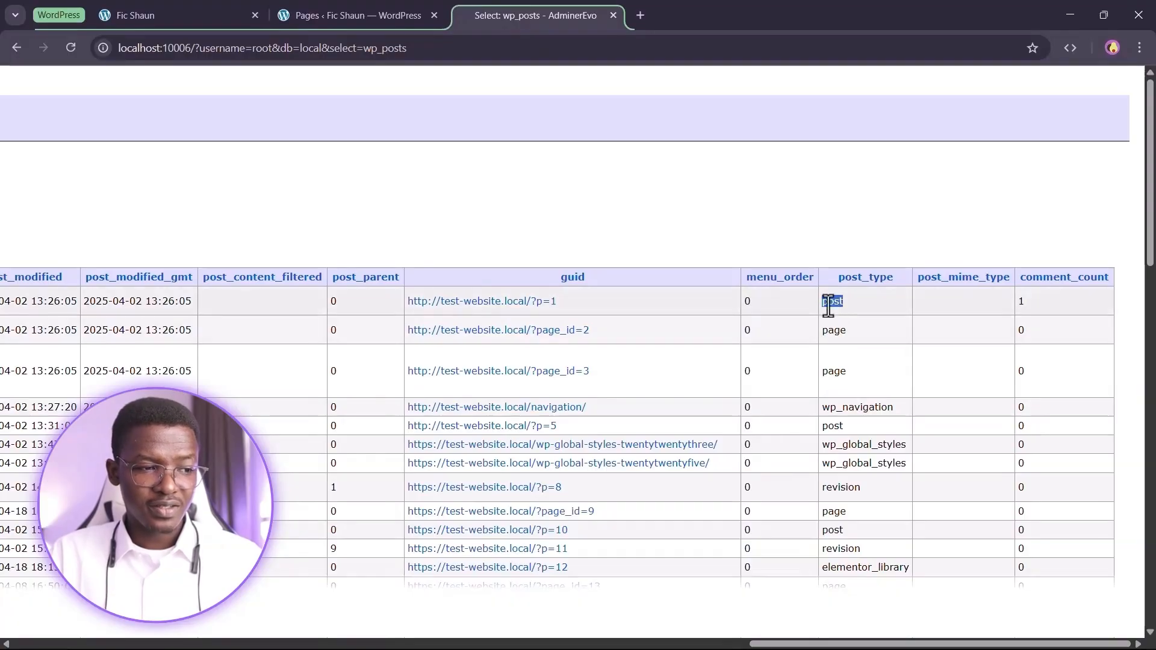
double_click(834, 330)
mouse_move(835, 333)
left_mouse_down()
mouse_move(859, 359)
mouse_move(864, 337)
left_mouse_up()
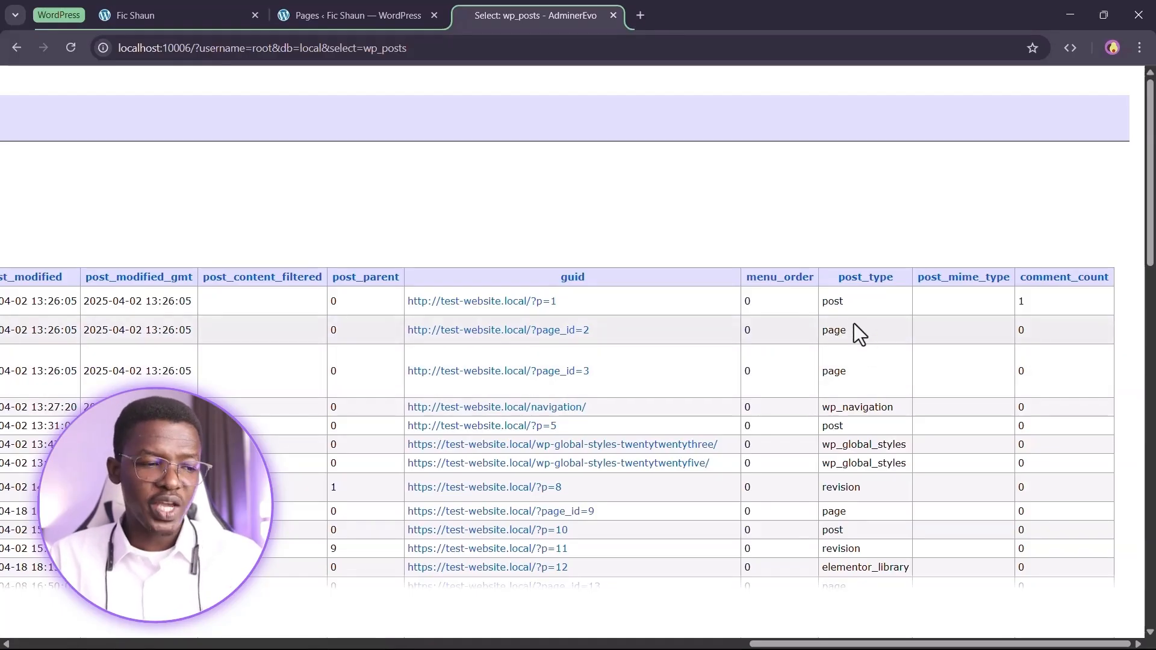
Check the WordPress Pages list against the database and examine the post_content of the wp_posts row with ID 2
left_click_drag(777, 643, 24, 638)
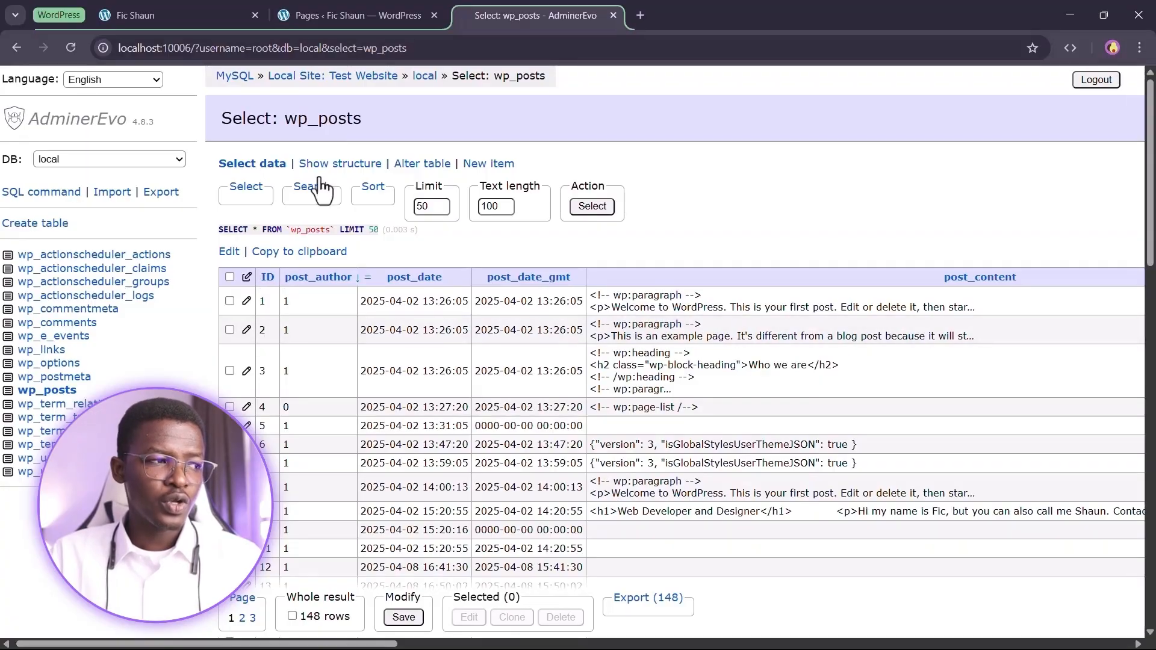
left_click(347, 9)
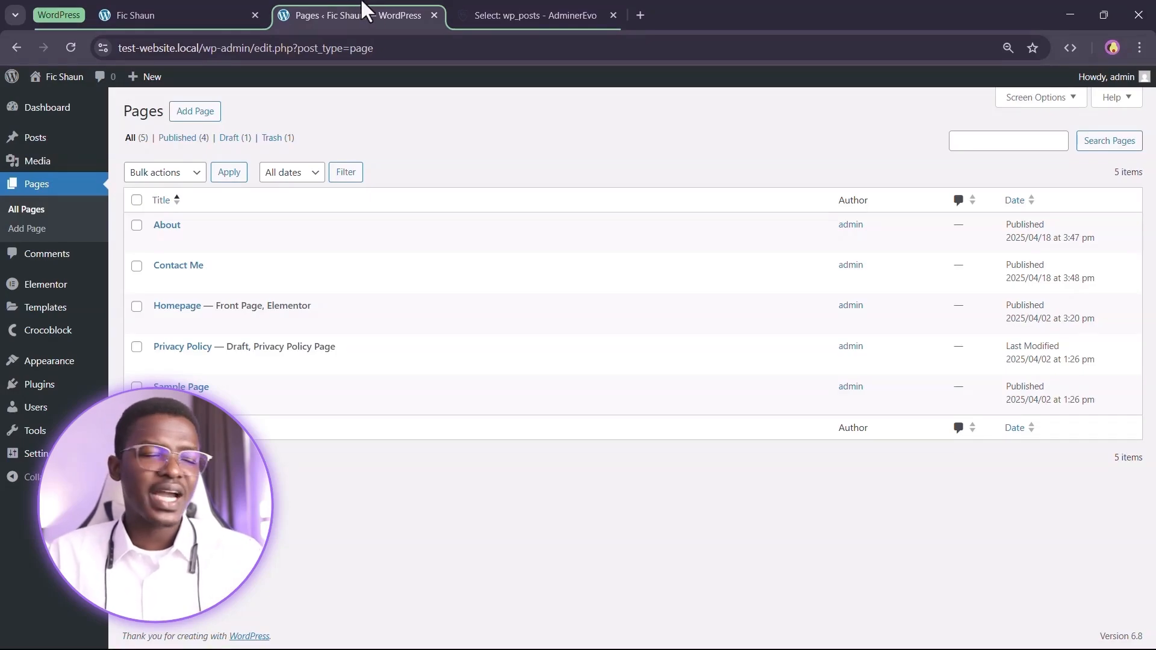
left_click(515, 8)
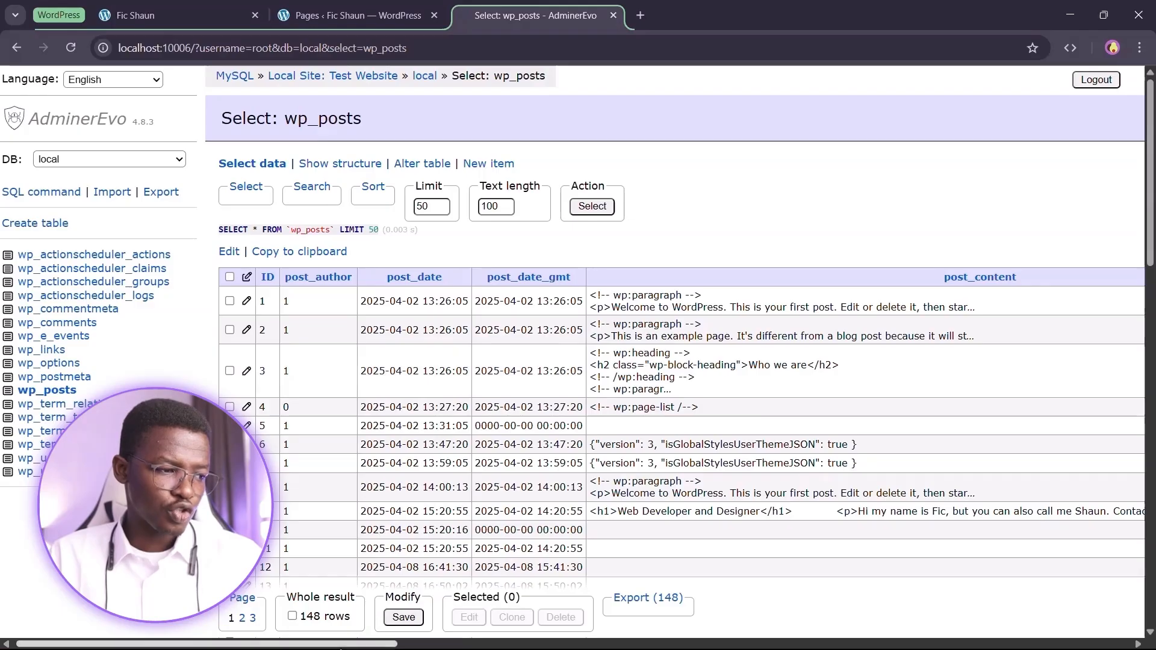
left_click_drag(336, 645, 374, 646)
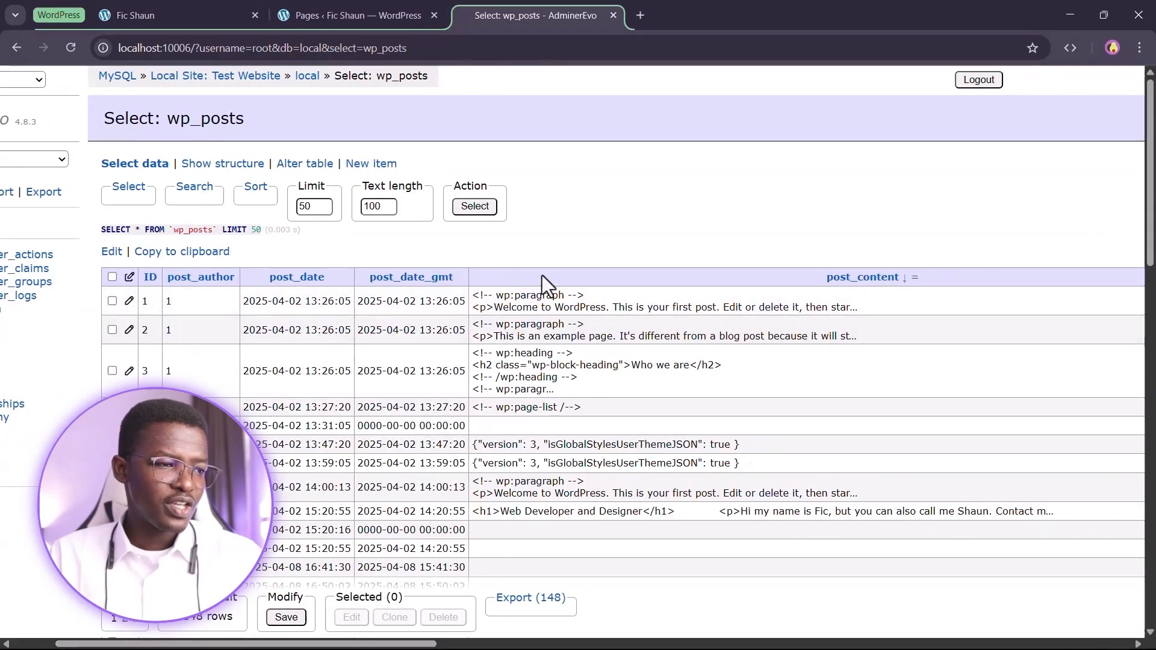
left_click_drag(494, 336, 842, 336)
left_click(849, 337)
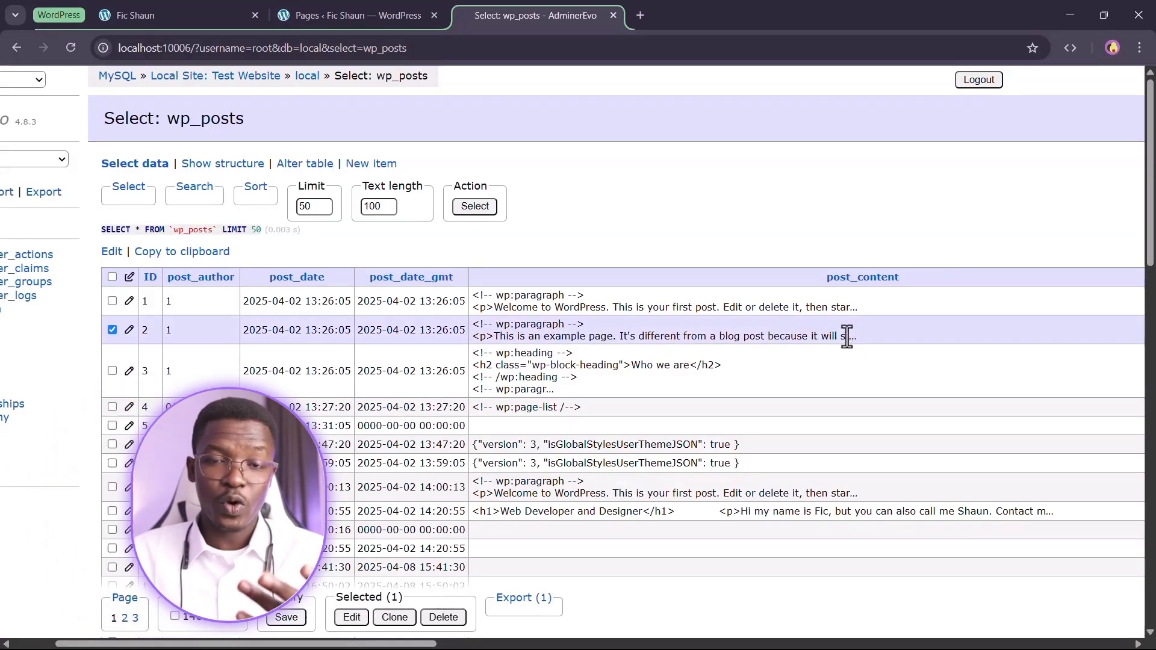
Switch to the WordPress admin, open Sample Page for editing and highlight the post ID parameter in its URL
left_click(381, 10)
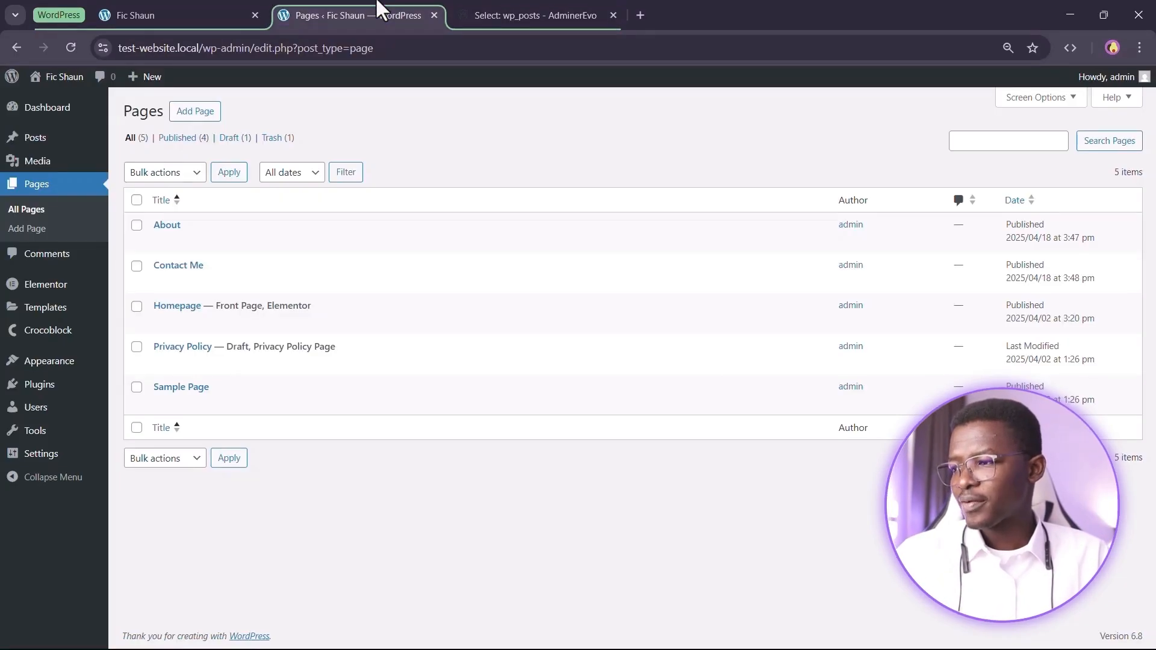
left_click(160, 402)
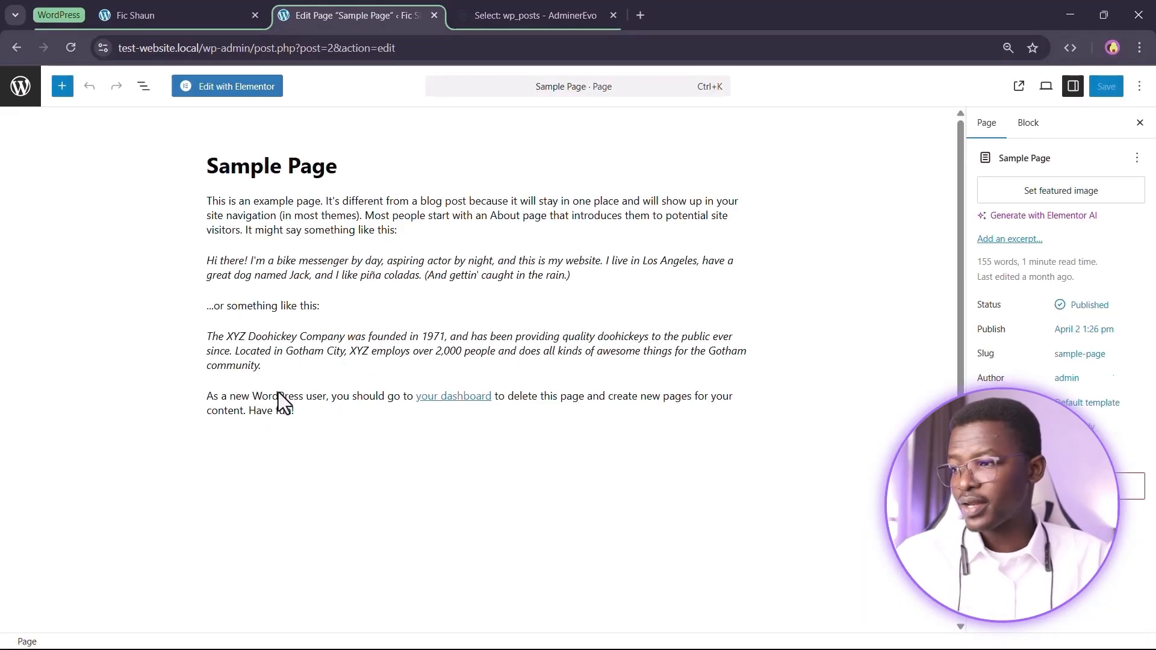
mouse_move(479, 284)
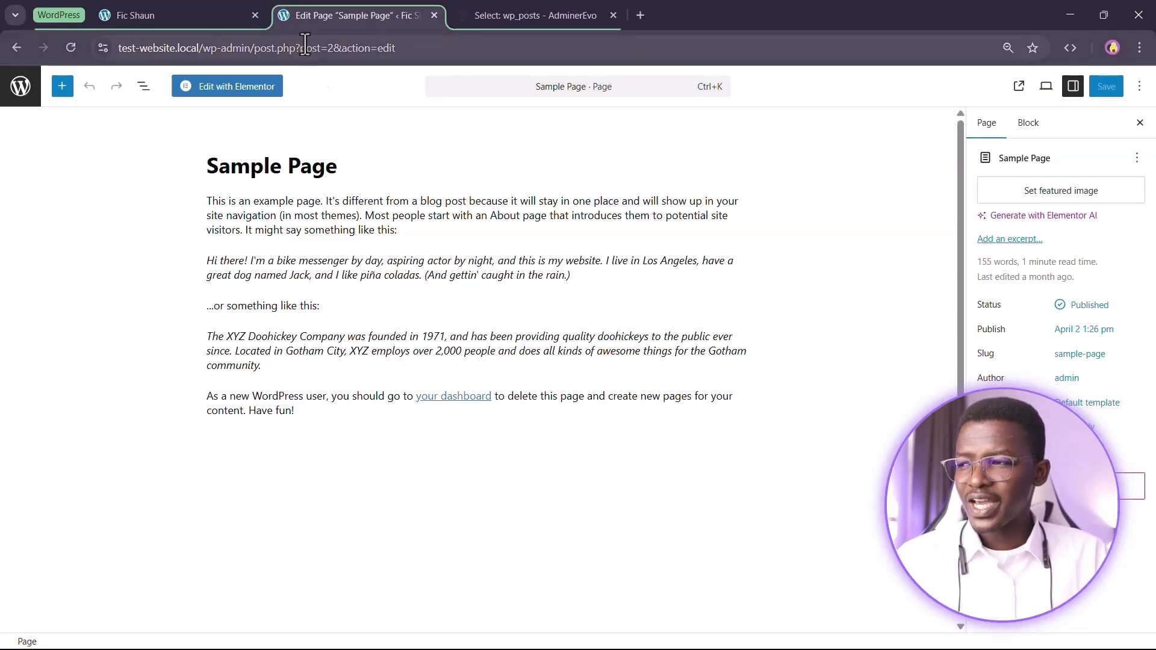
left_click_drag(297, 52, 335, 52)
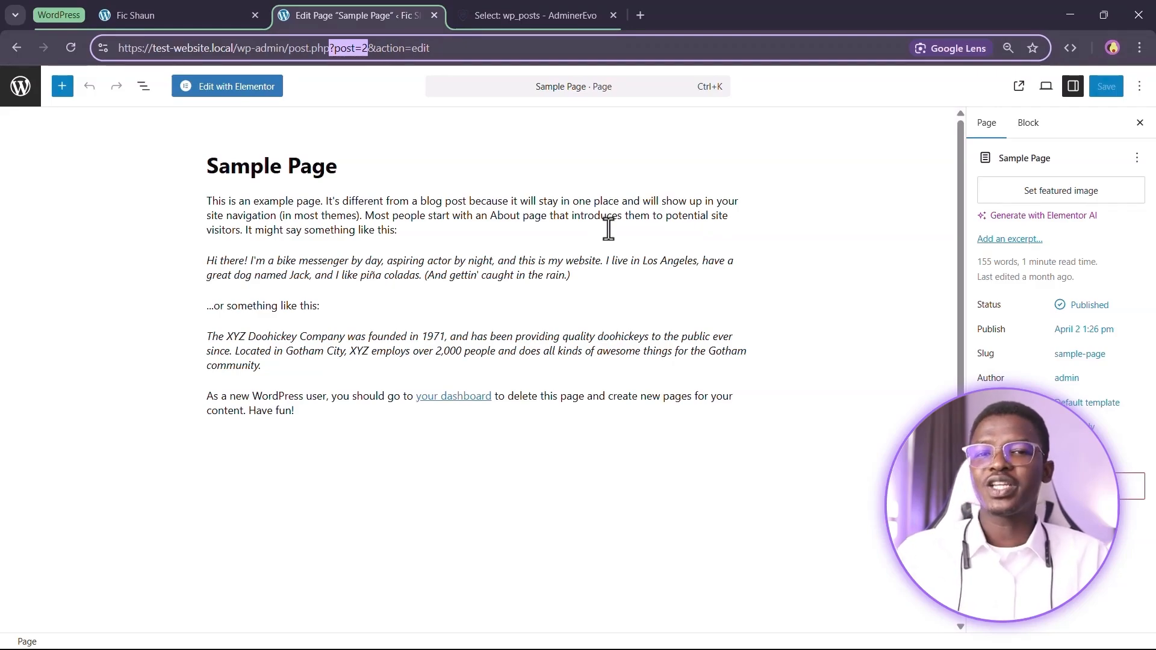
Look over the database's table list in AdminerEvo and return to the list of all pages in the WordPress admin
left_click(512, 10)
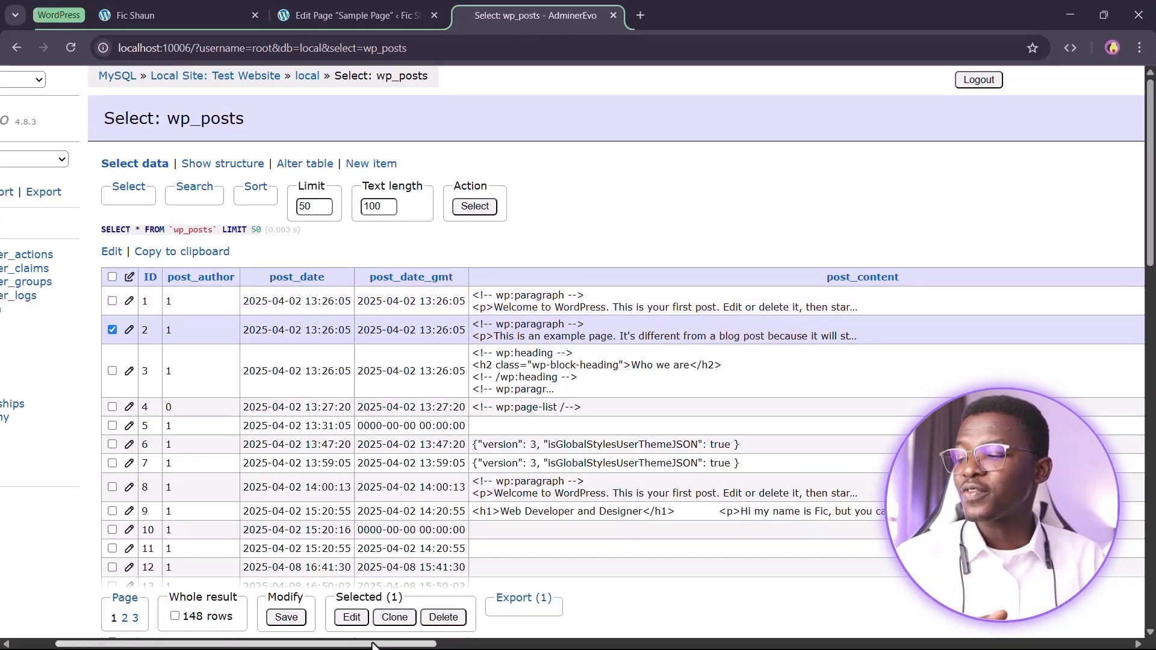
left_click_drag(283, 644, 240, 646)
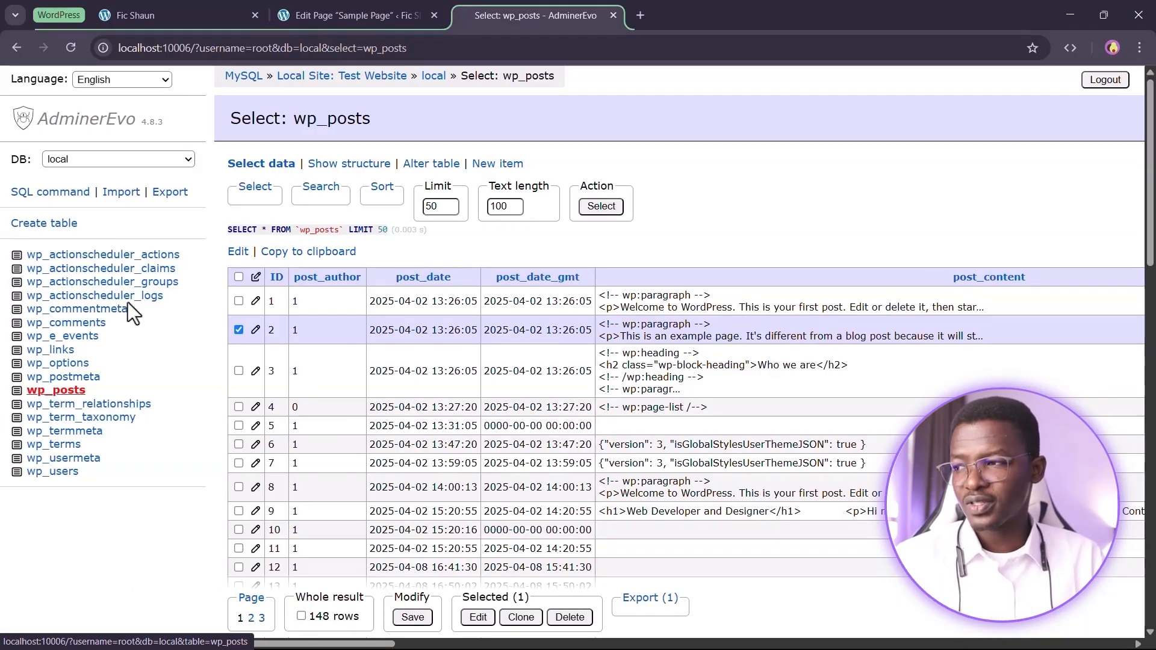
left_click(316, 2)
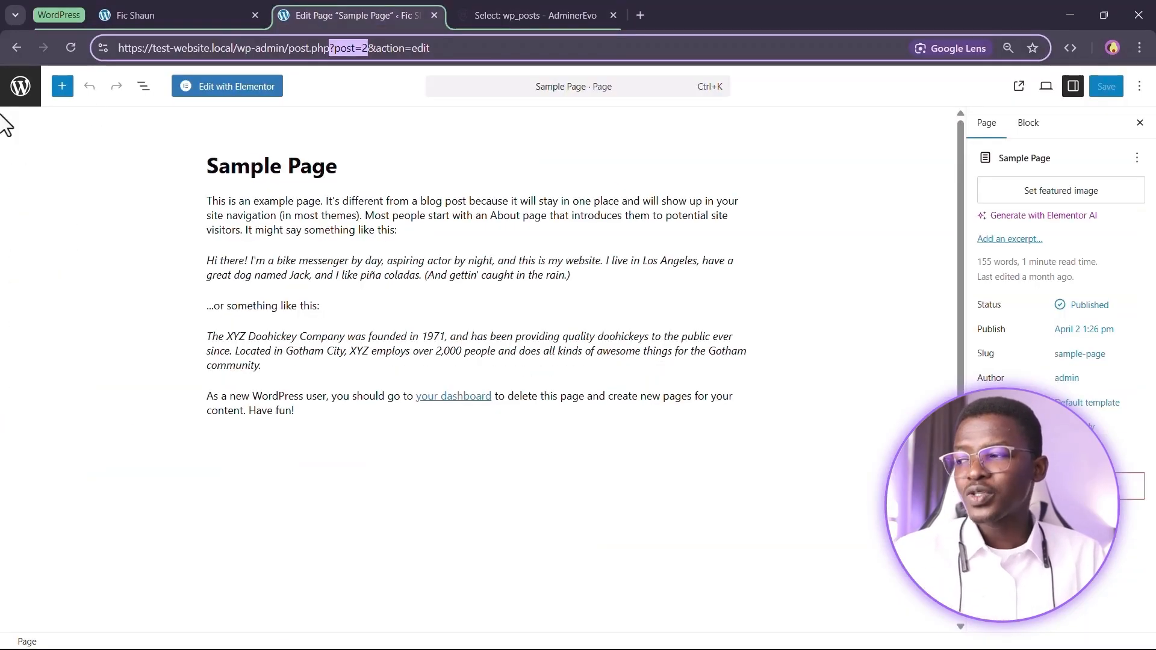
left_click(20, 86)
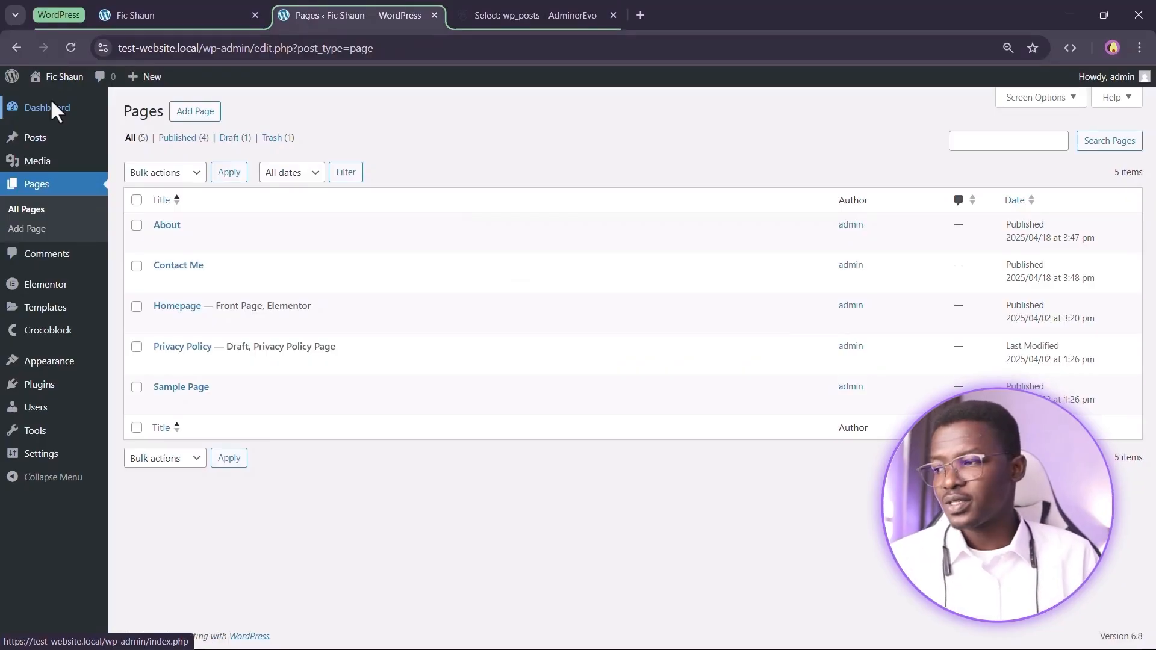
Look over the WordPress Pages list and view the project showcase on the website's homepage
mouse_move(48, 144)
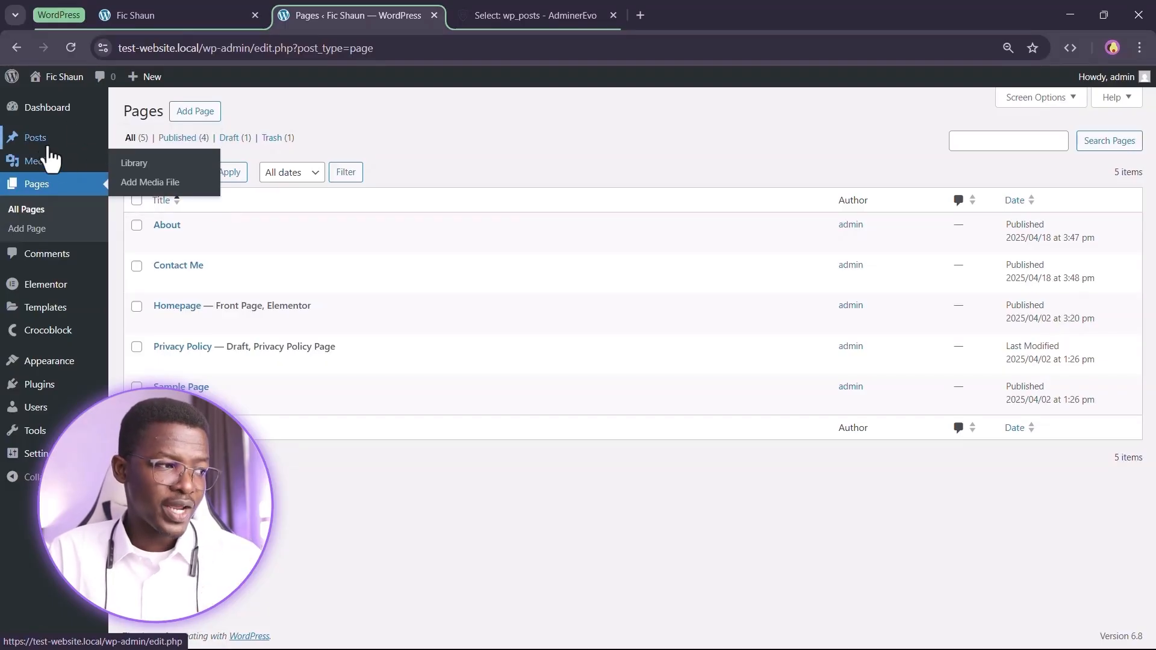
mouse_move(337, 333)
mouse_move(197, 335)
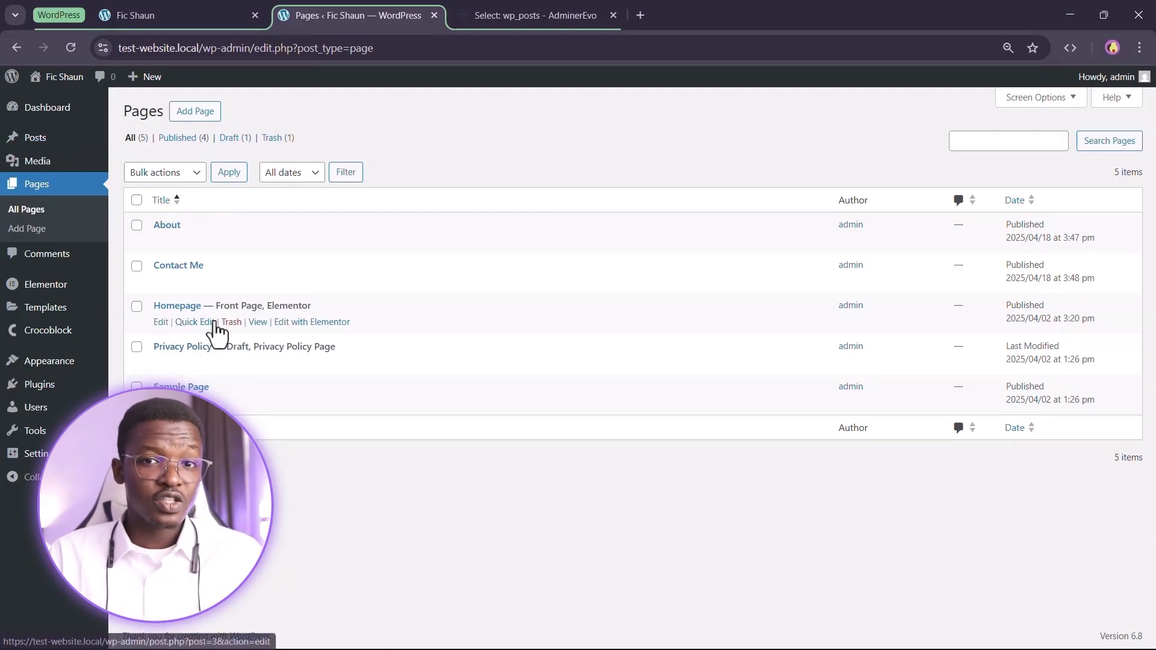
mouse_move(233, 223)
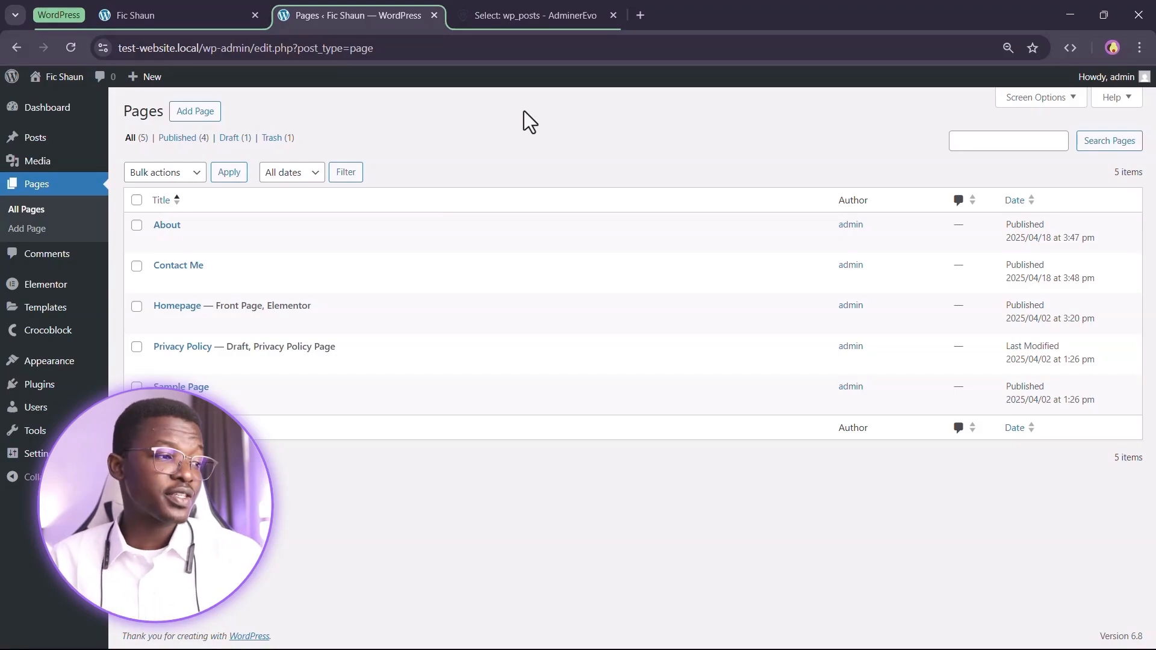
mouse_move(54, 87)
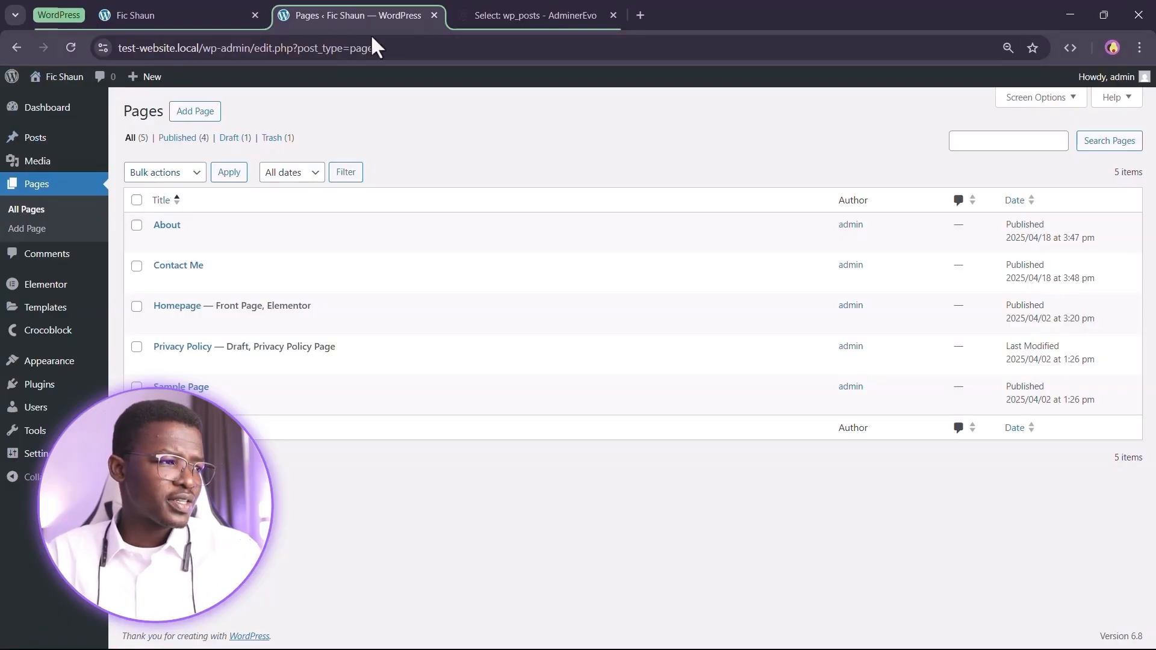
left_click(197, 4)
scroll(332, 280, "down", 5)
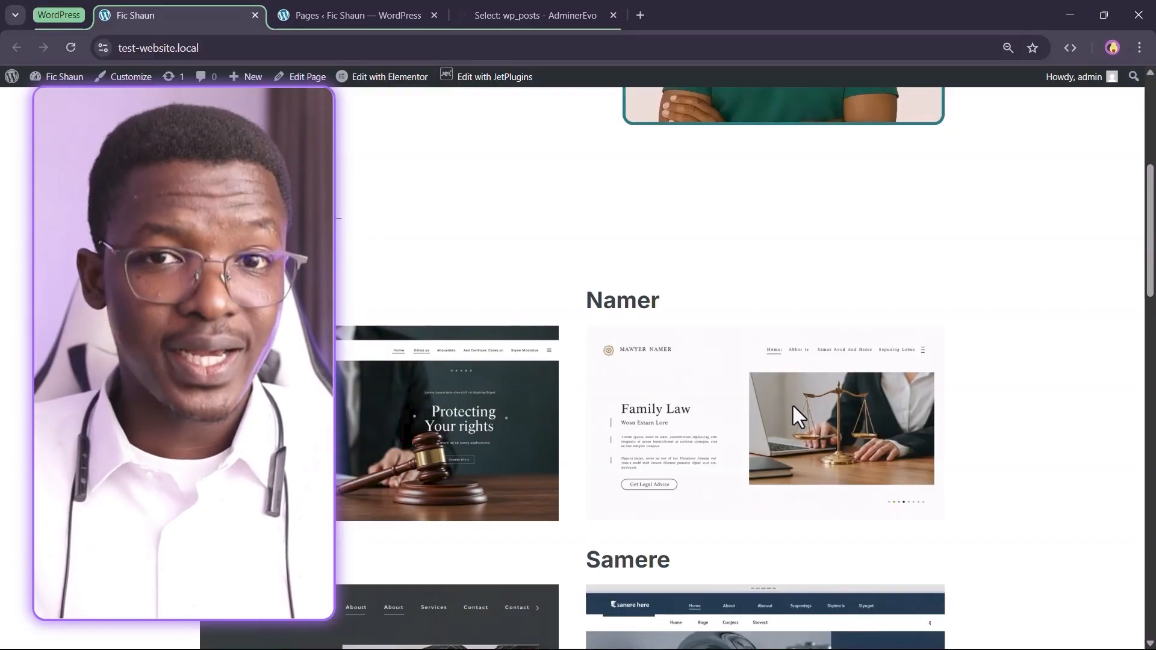
Return to the WordPress admin and open Crocoblock's list of JetPlugins available for installation
left_click(336, 14)
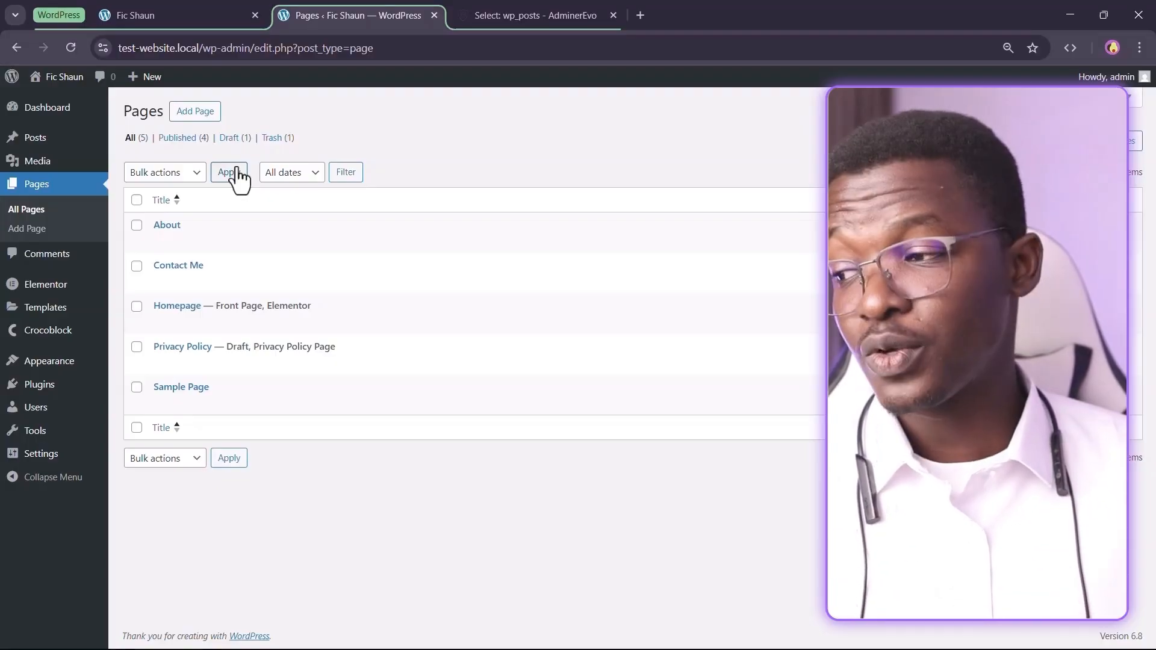
mouse_move(28, 392)
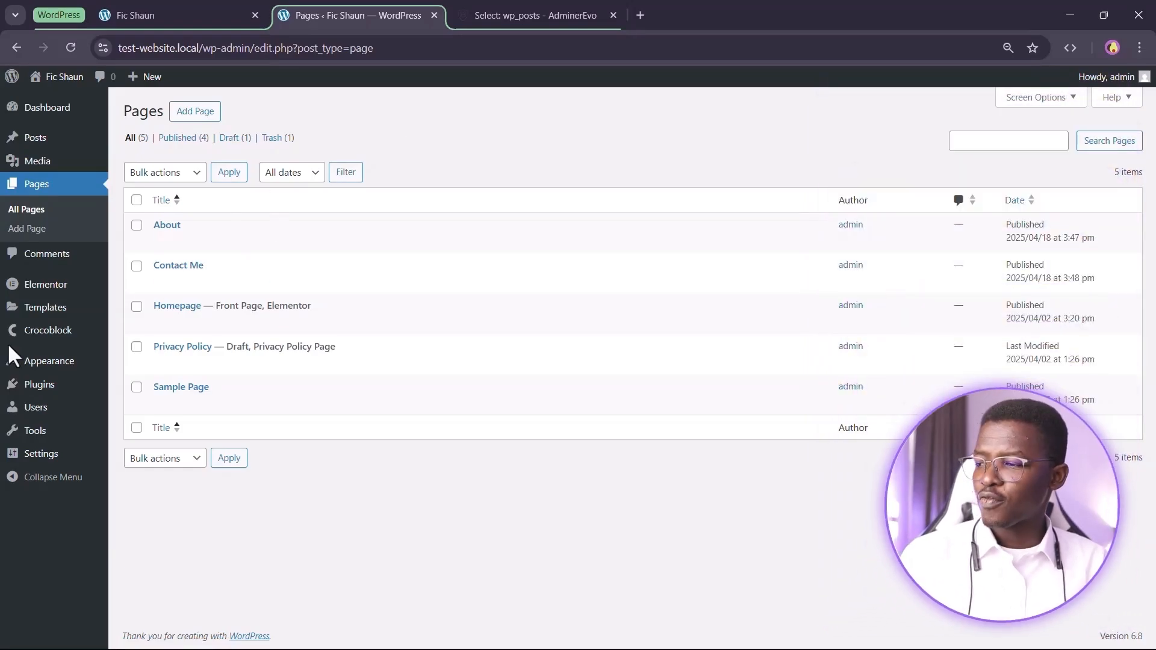
mouse_move(40, 344)
left_click(153, 336)
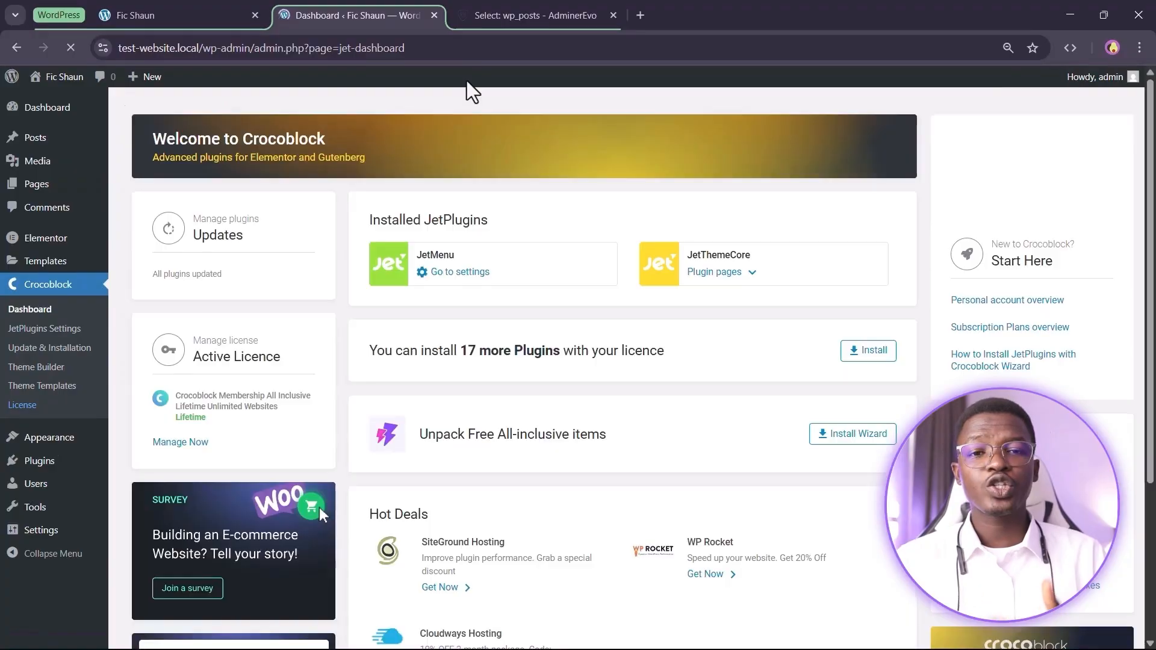
scroll(542, 180, "down", 2)
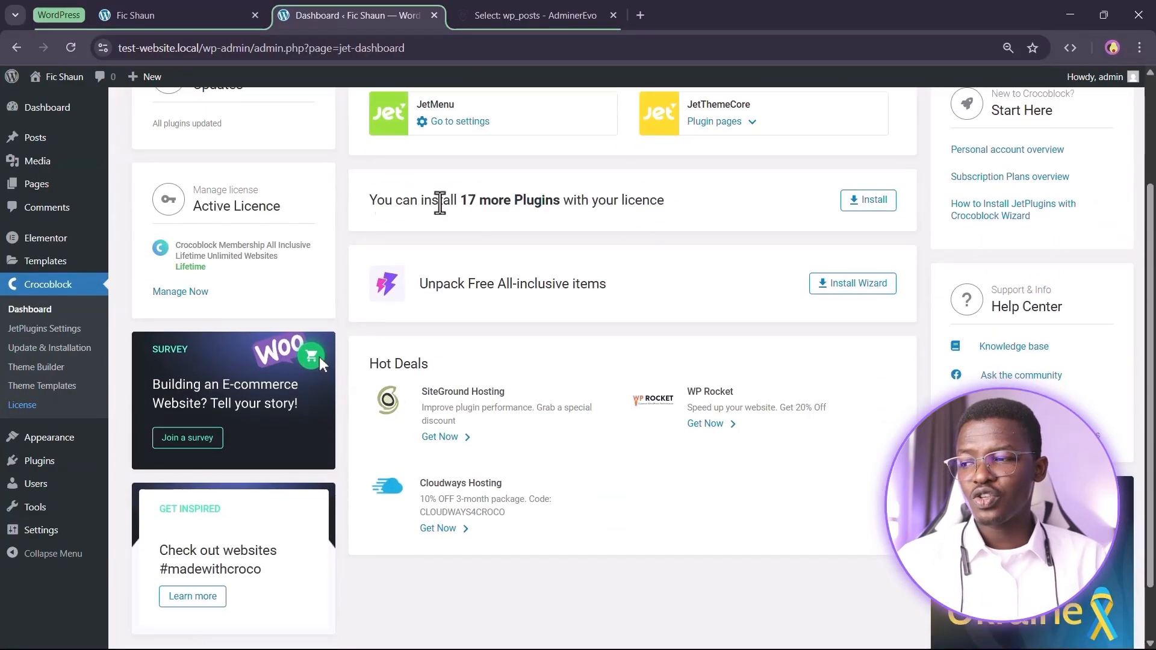
left_click(869, 201)
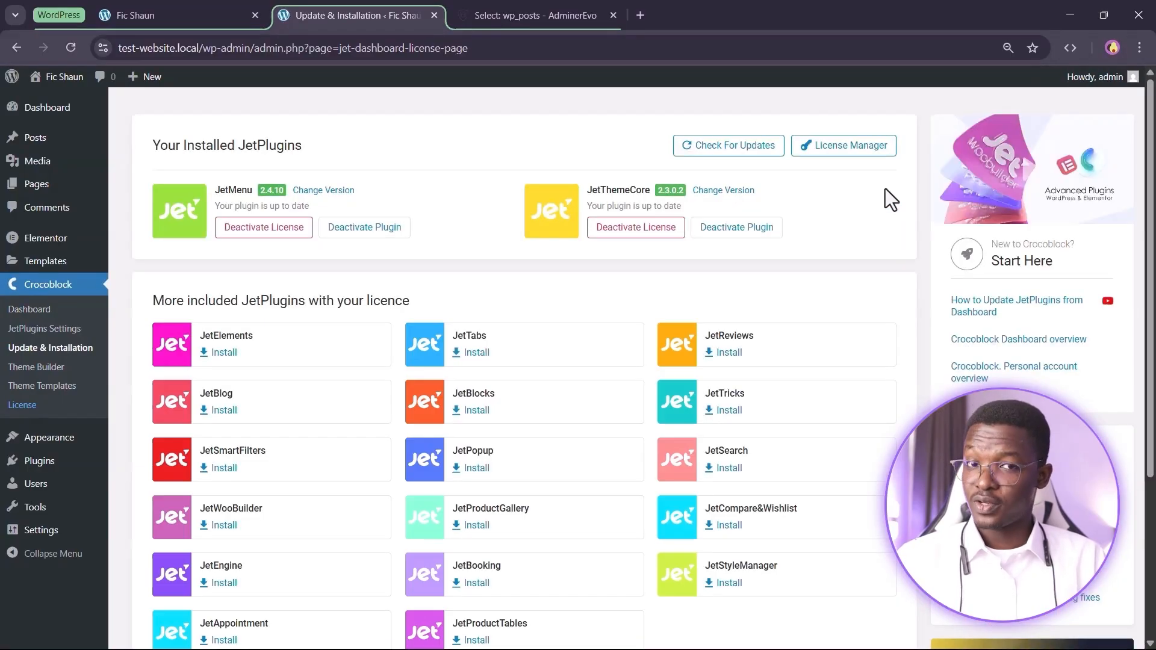
Install the JetEngine plugin from the included JetPlugins and activate it
scroll(766, 244, "down", 4)
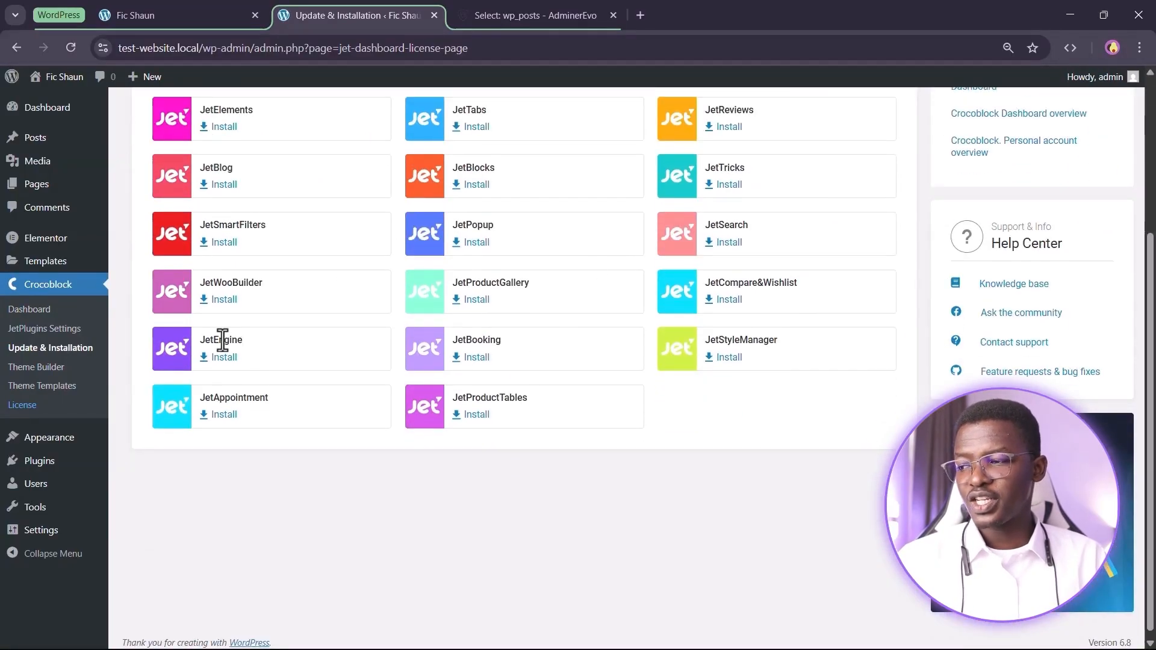
left_click(228, 359)
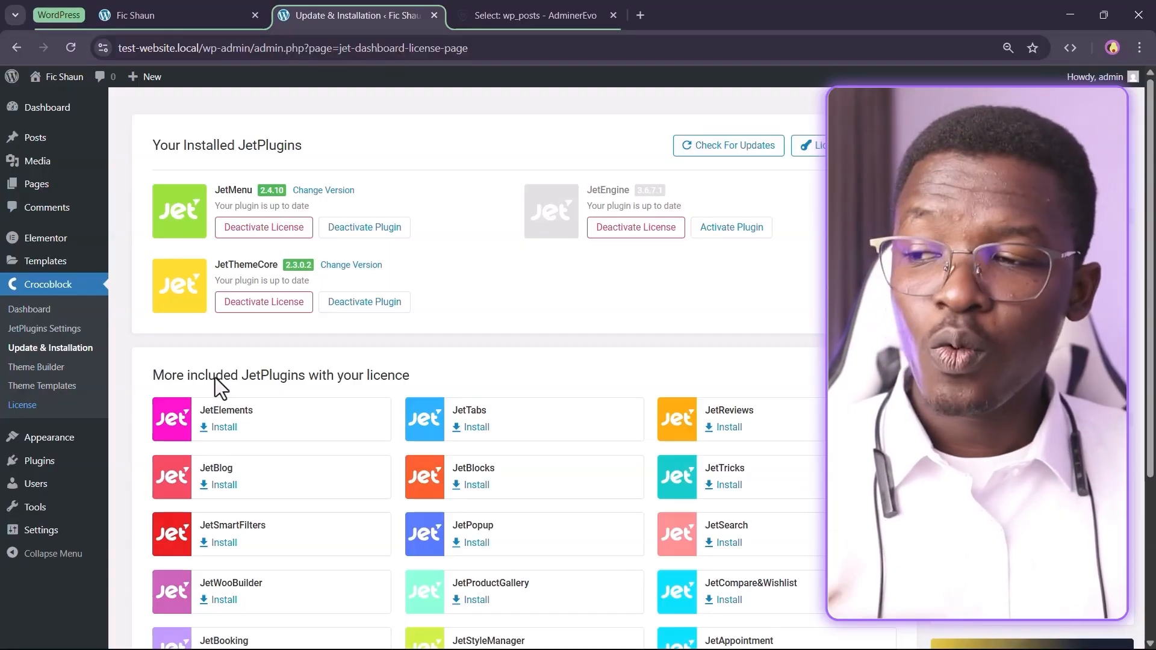
left_click(732, 229)
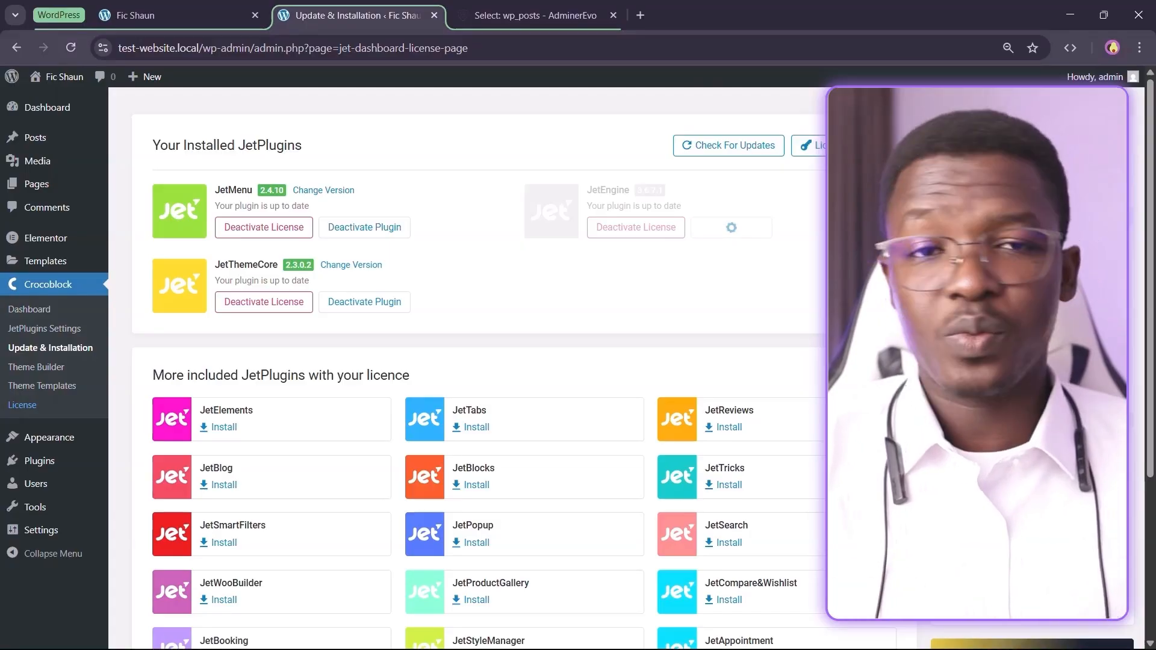
Open JetEngine's Custom Post Types List
mouse_move(22, 473)
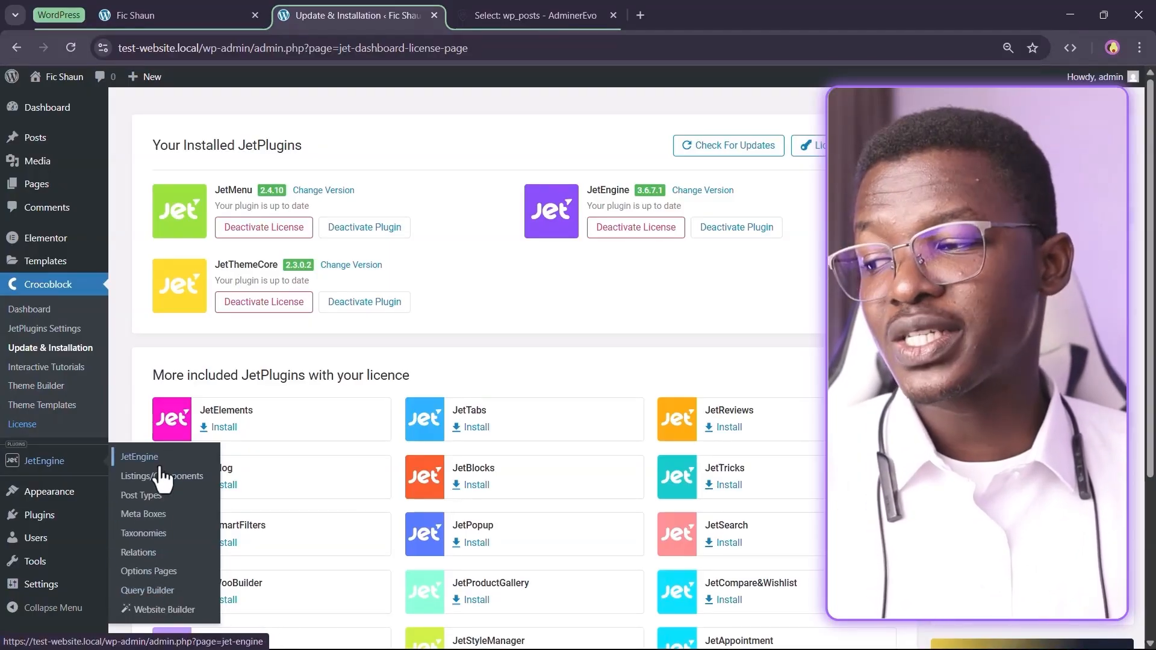
left_click(143, 500)
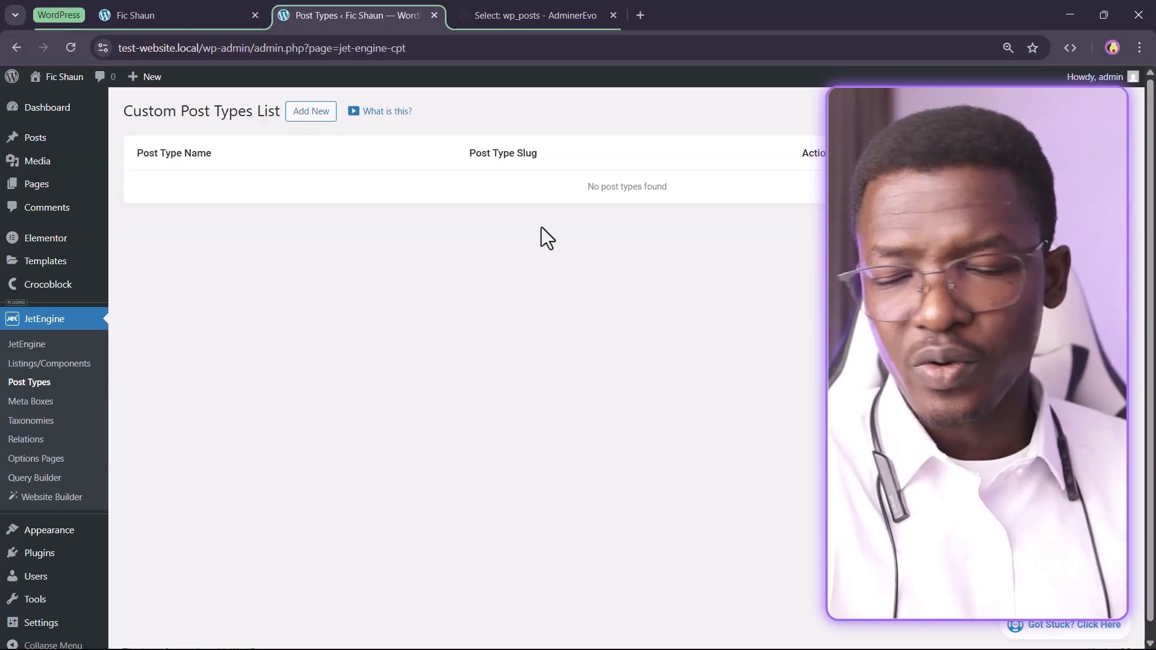
left_click_drag(568, 201, 684, 209)
left_click(216, 175)
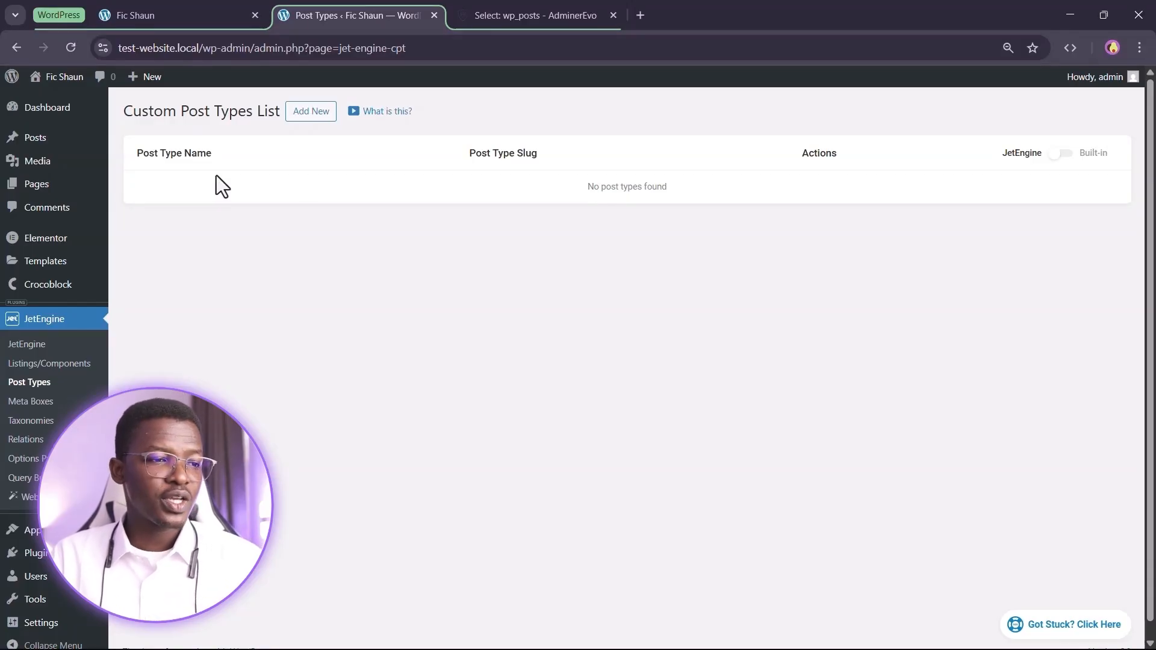
Examine the built-in post types, including Posts, and return to the list of JetEngine post types
left_click(1055, 154)
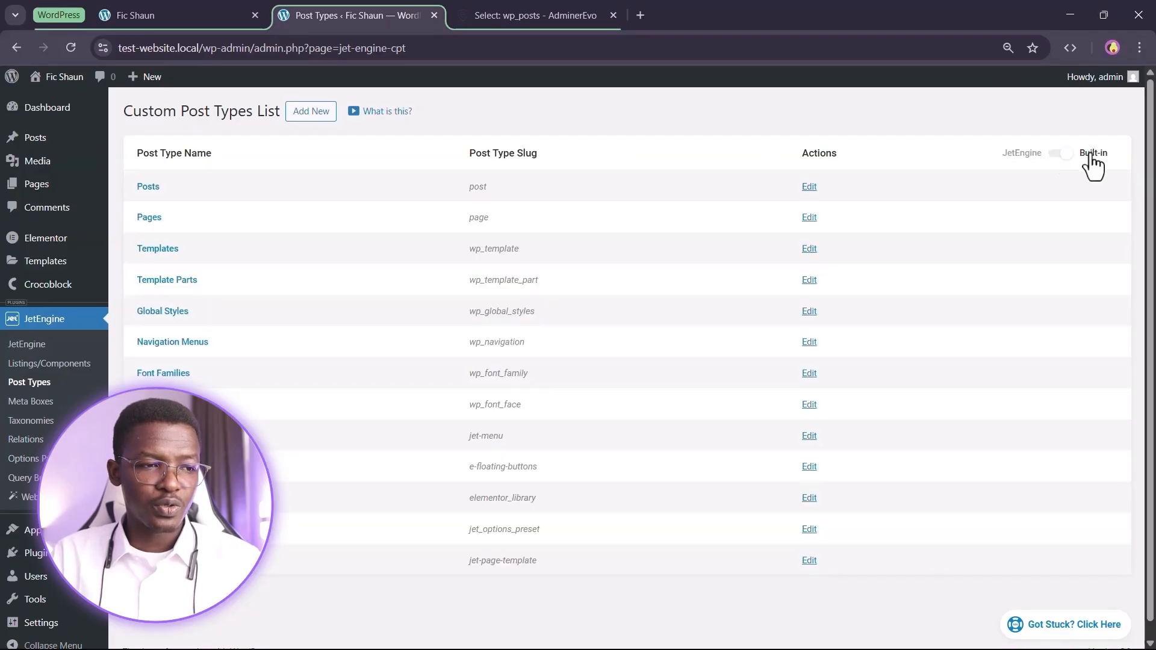
left_click(147, 188)
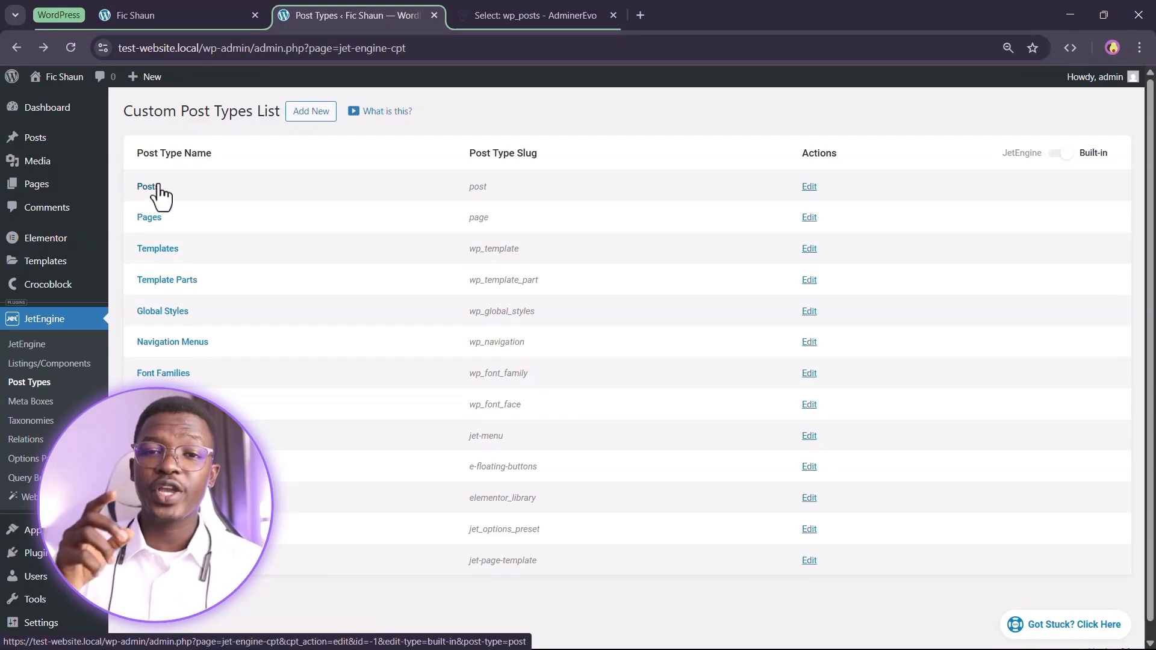
left_click(1063, 154)
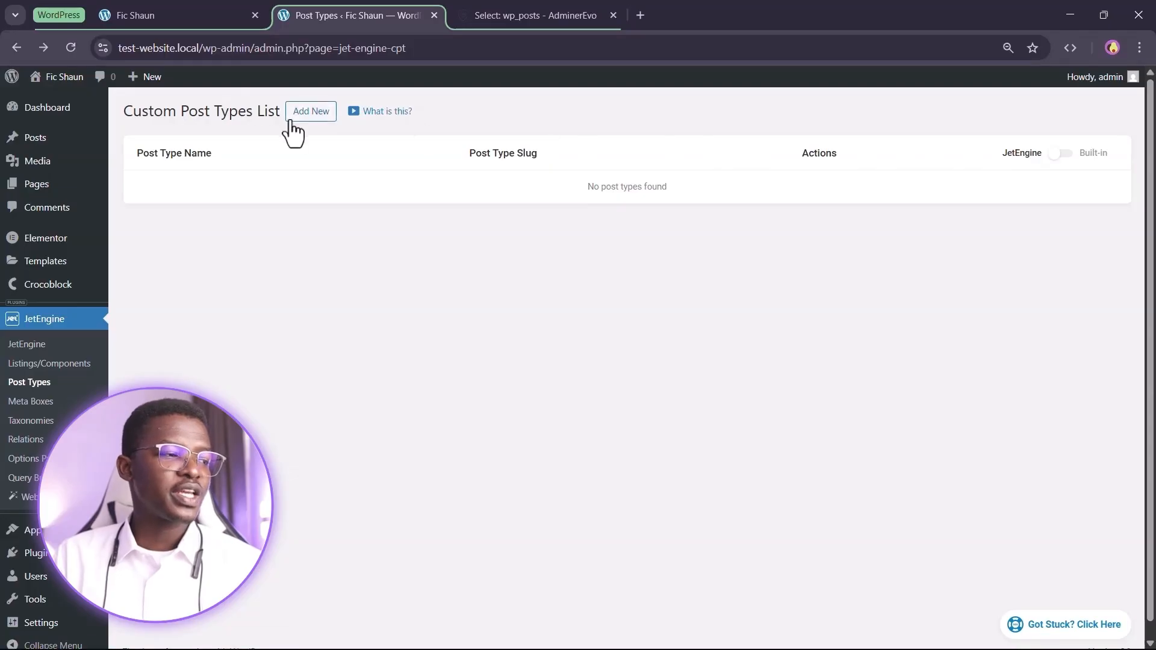
left_click_drag(132, 112, 233, 113)
left_click(425, 129)
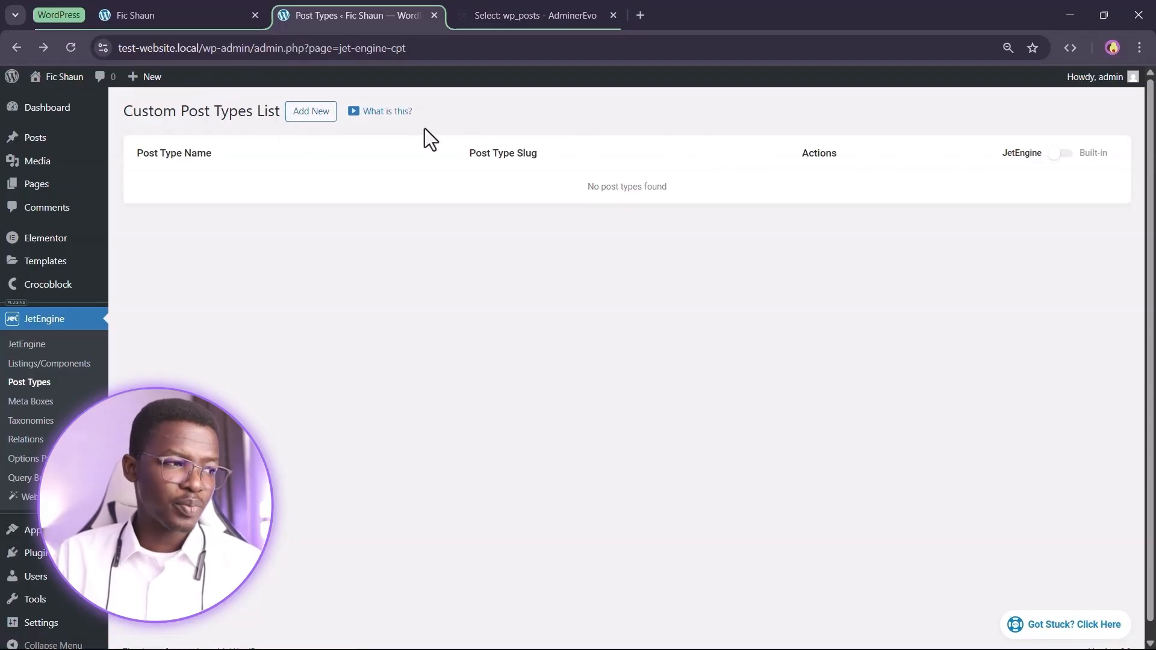
Start a new JetEngine post type named Projects and check its slug projects
left_click(304, 118)
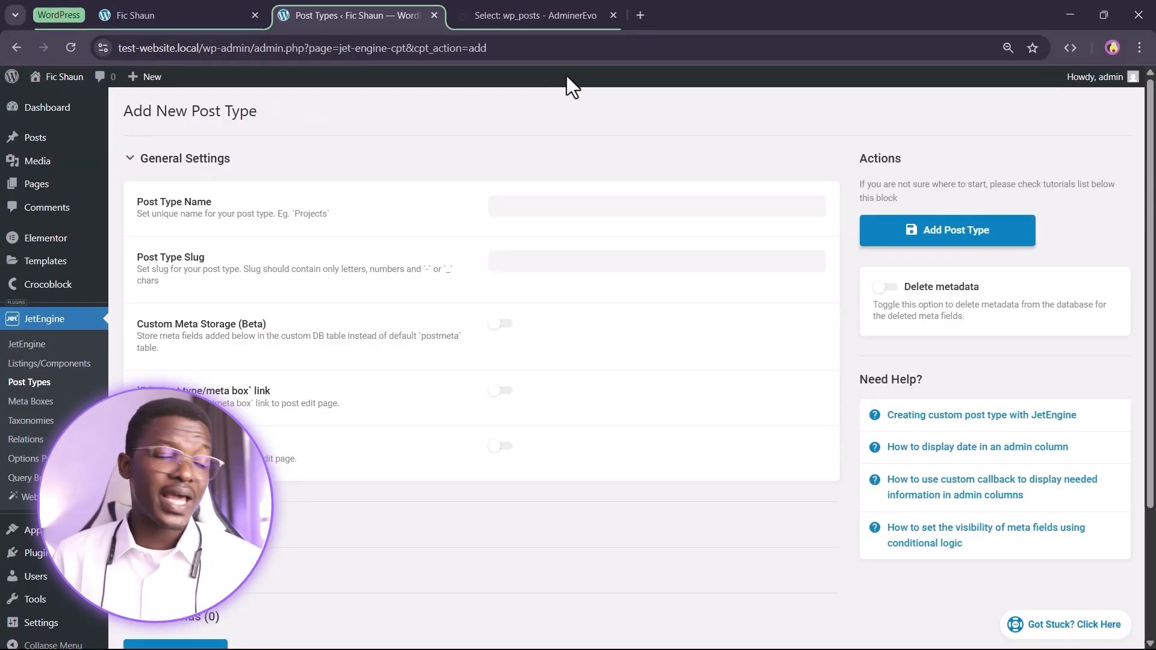
left_click(570, 206)
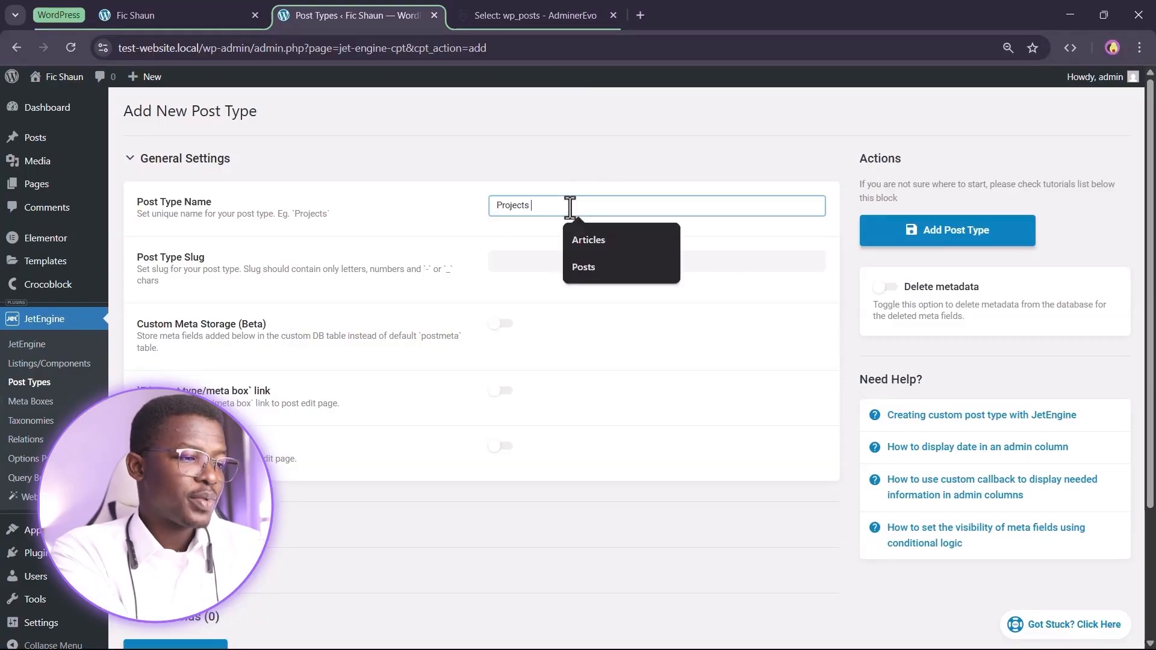
type("Projects")
left_click(393, 241)
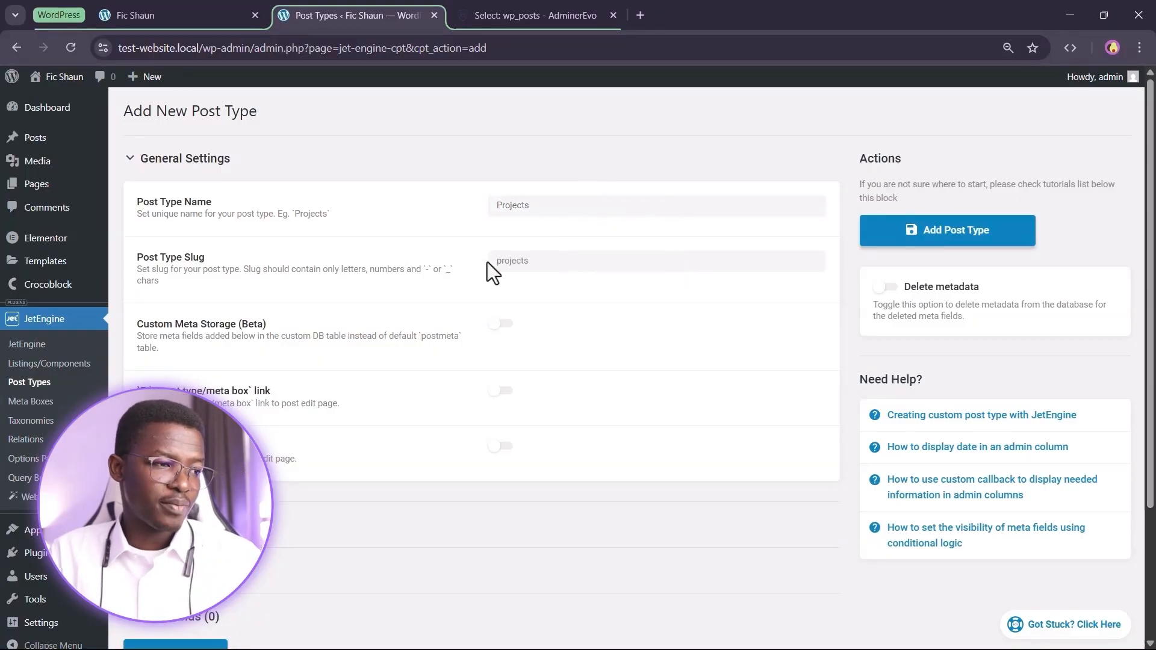
left_click_drag(133, 247, 306, 282)
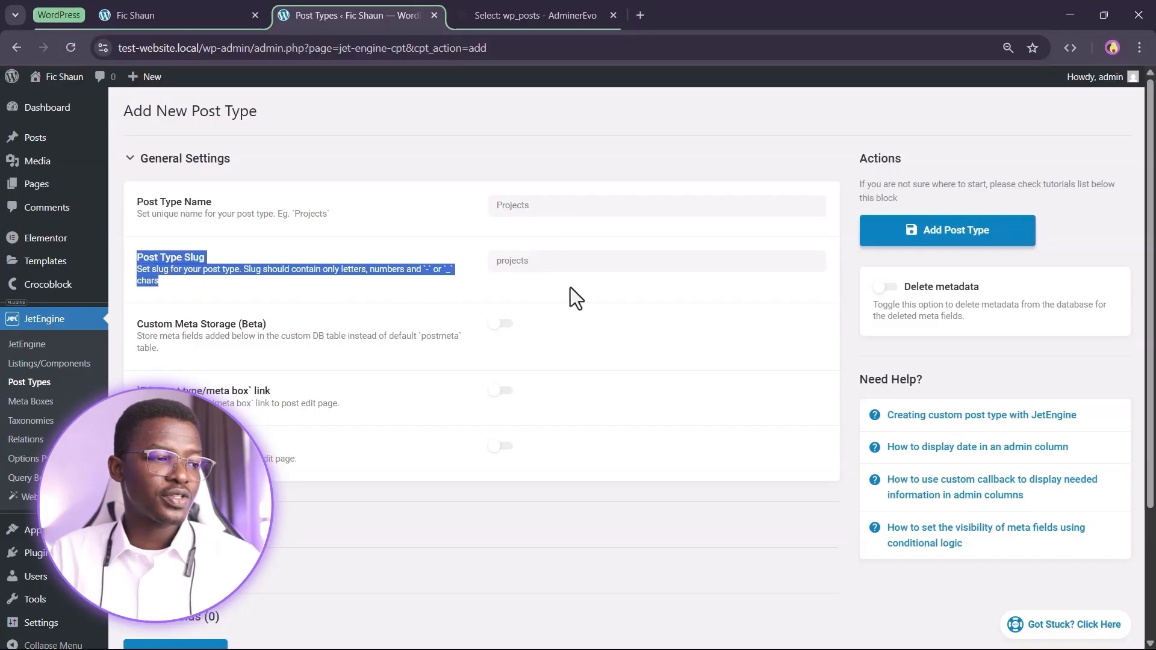
left_click(560, 260)
left_click_drag(560, 260, 479, 248)
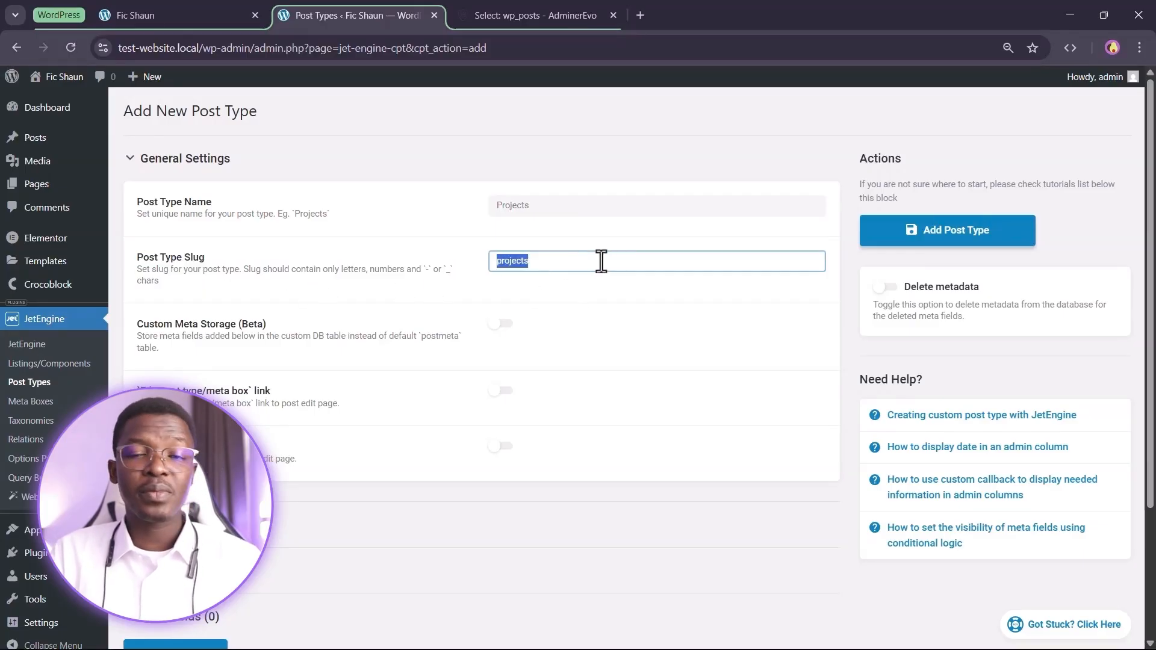
left_click(504, 232)
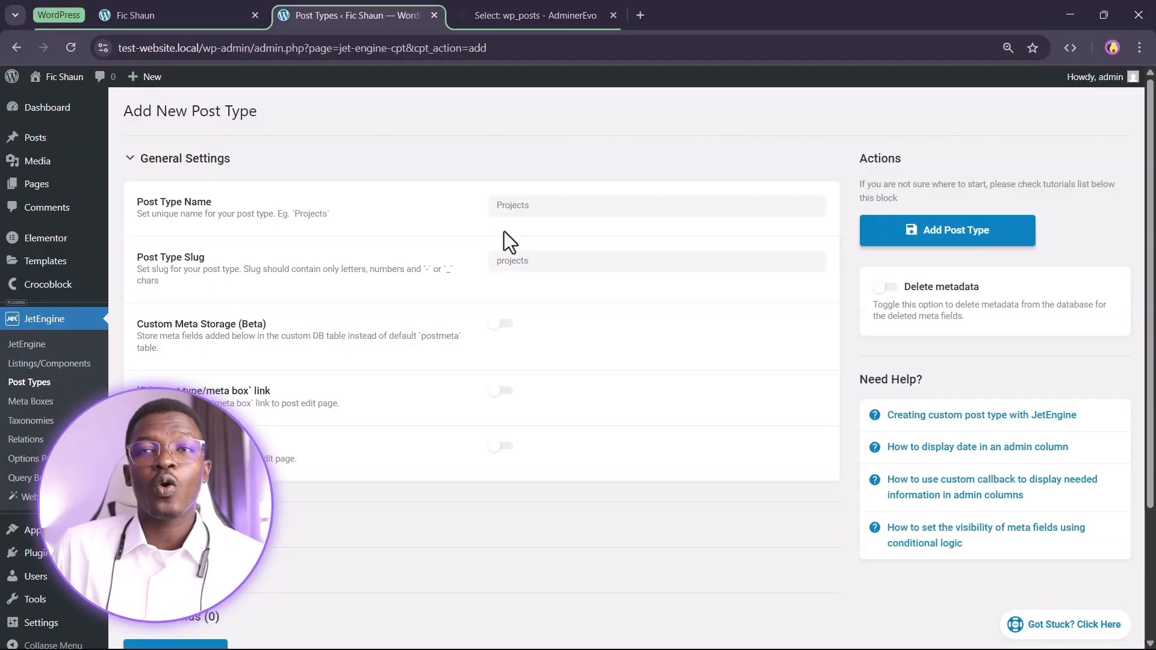
Examine the Monter project in the homepage's Projects section and the site's base address
left_click(174, 15)
scroll(421, 283, "down", 4)
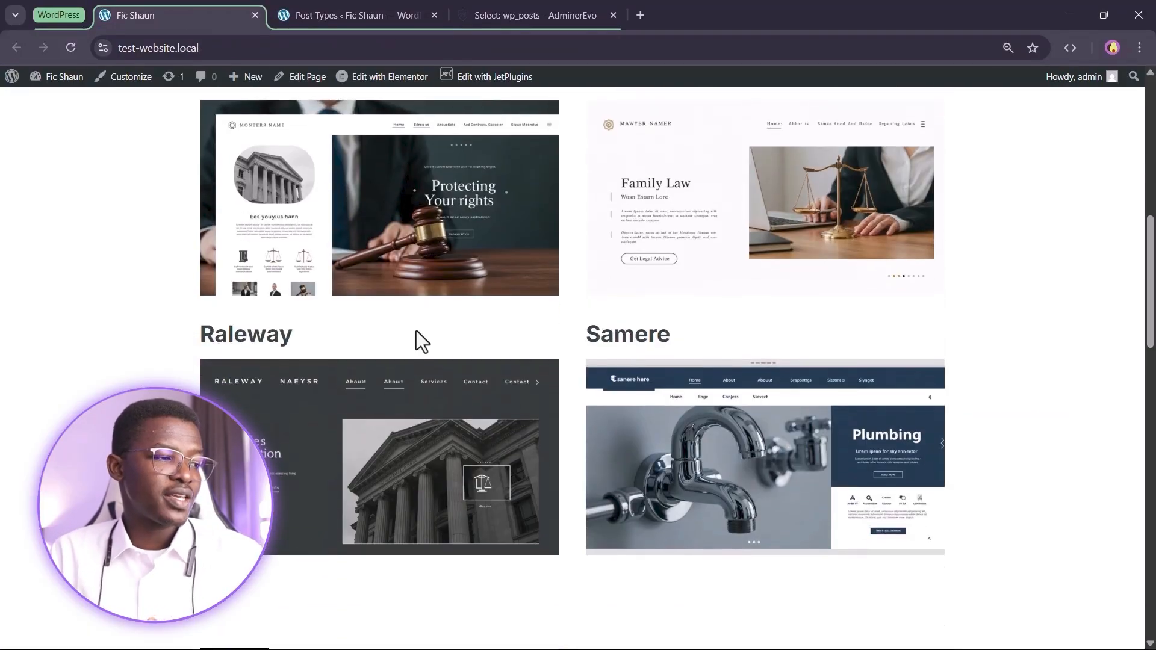
scroll(313, 301, "up", 3)
double_click(229, 224)
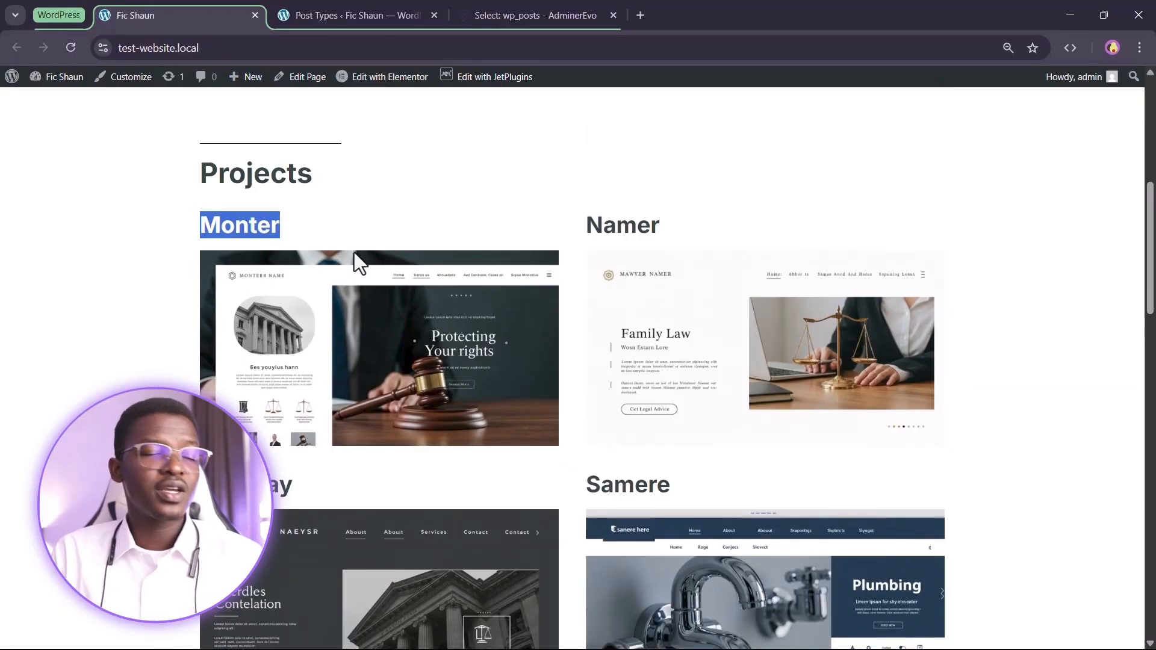
left_click(90, 47)
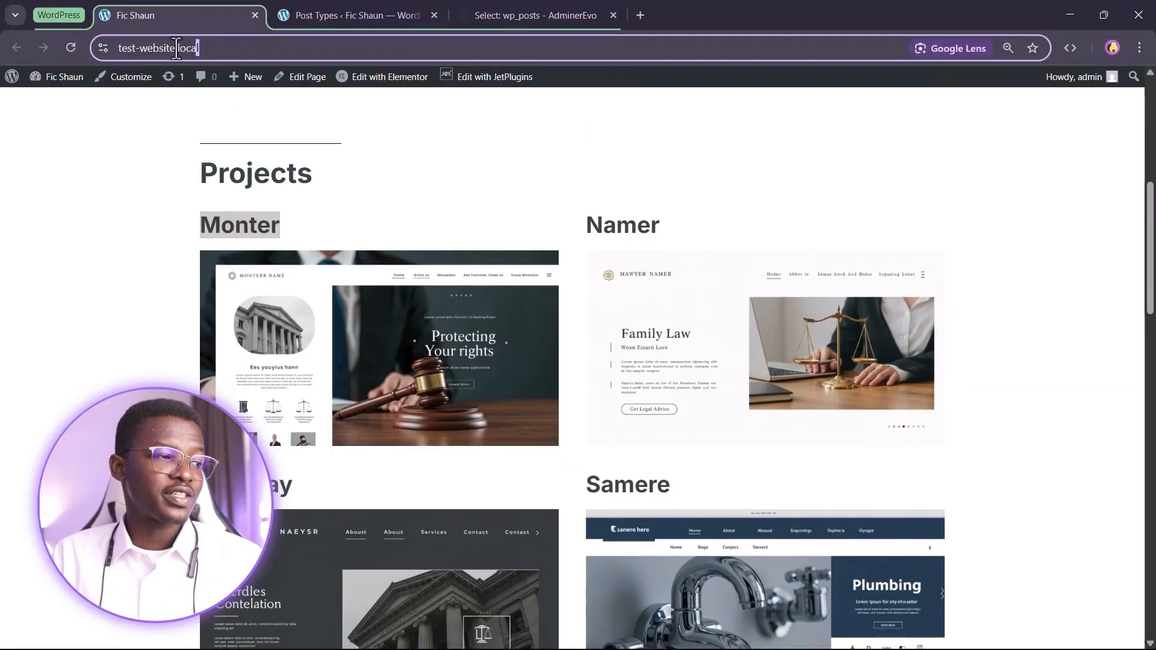
left_click(243, 48)
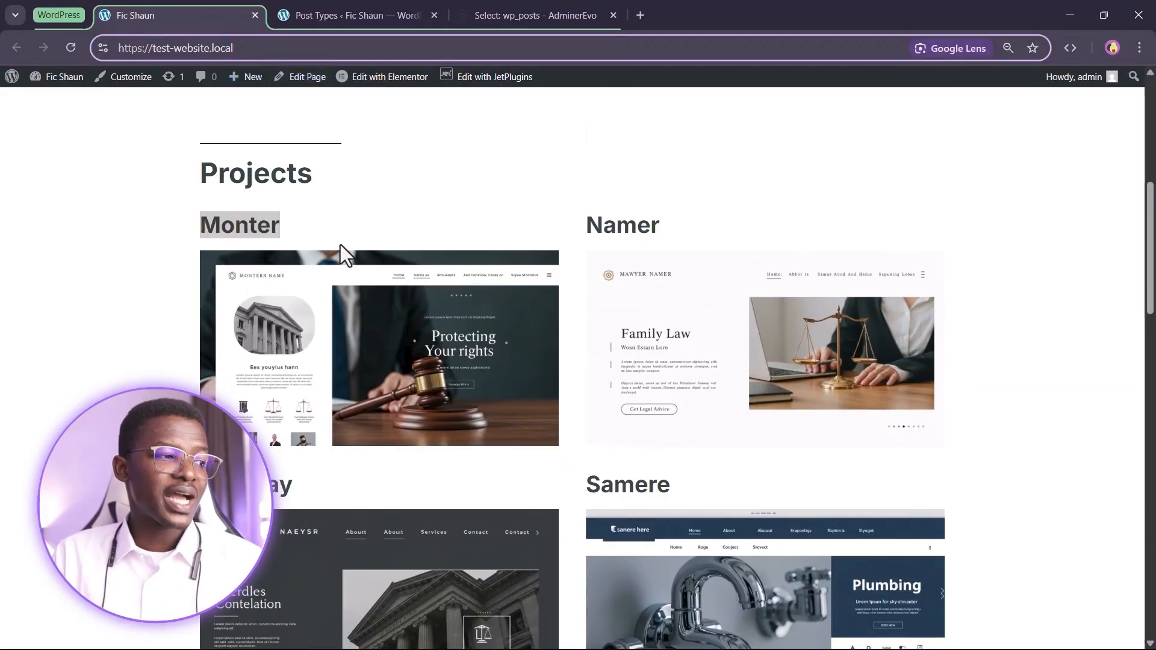
left_click(334, 237)
Compare the projects slug of the new post type with the site address and the Monter project title on the homepage
left_click(374, 11)
double_click(530, 261)
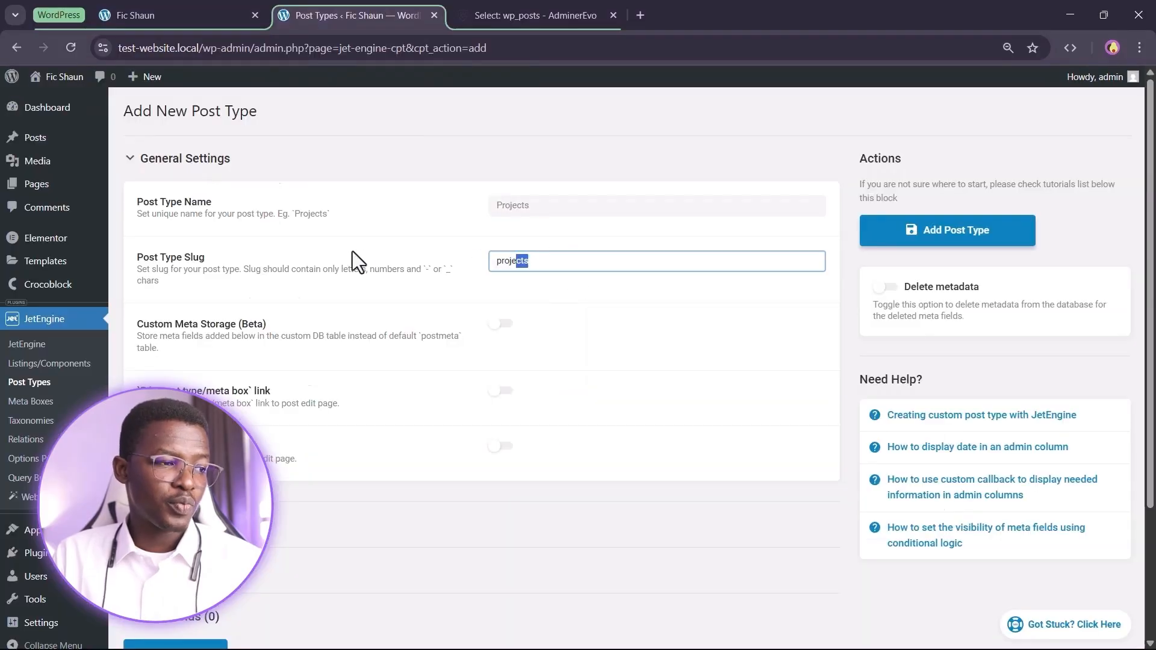
left_click_drag(527, 262, 461, 246)
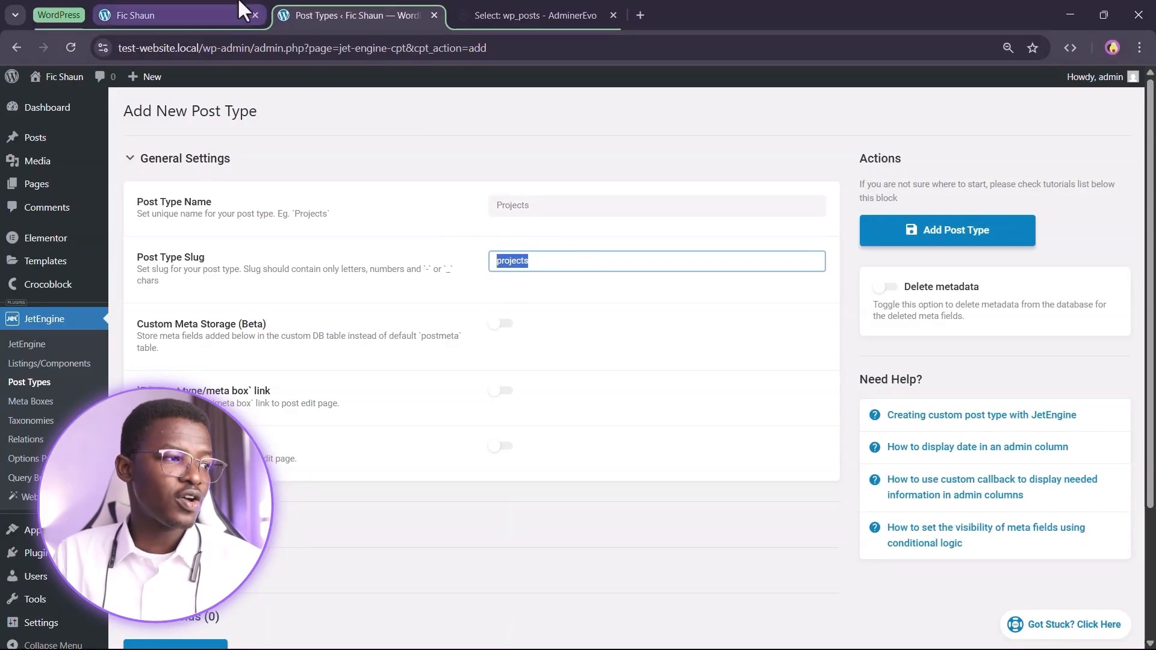
left_click(210, 15)
left_click(217, 48)
left_click(254, 48)
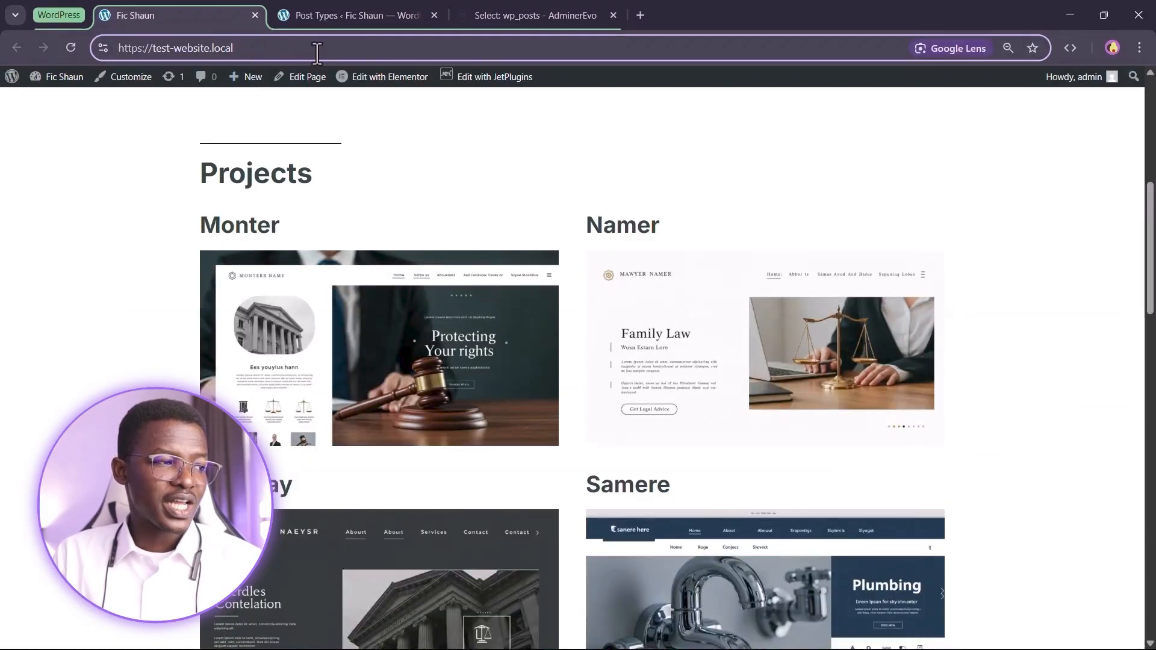
left_click_drag(281, 231, 193, 237)
left_click(355, 15)
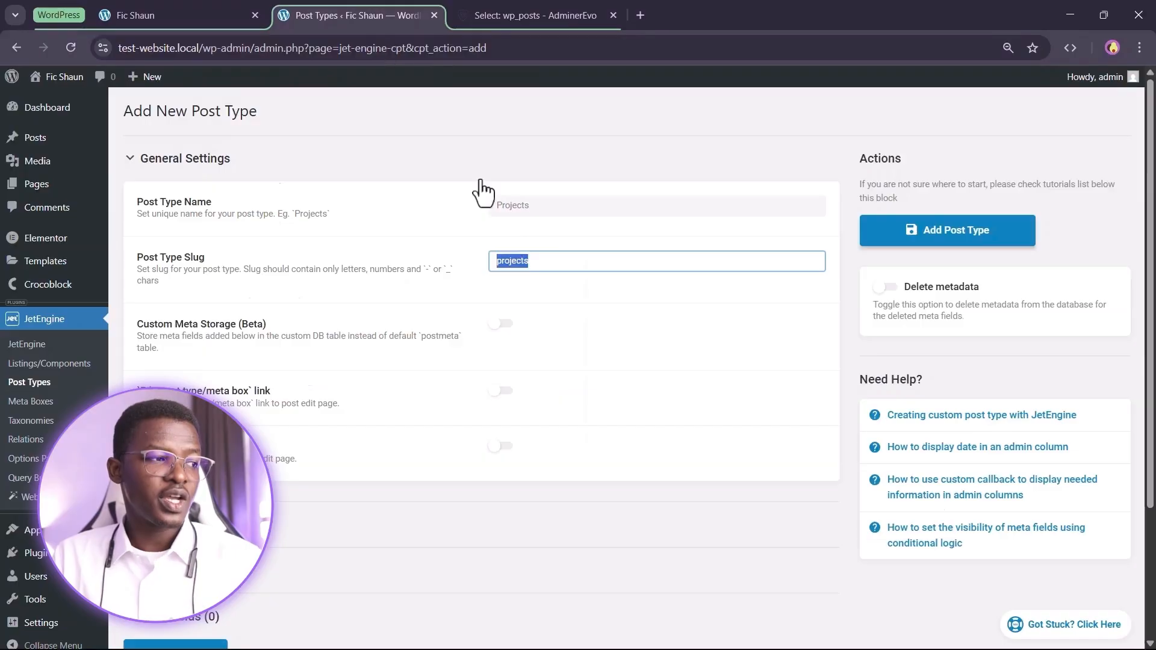
left_click(562, 260)
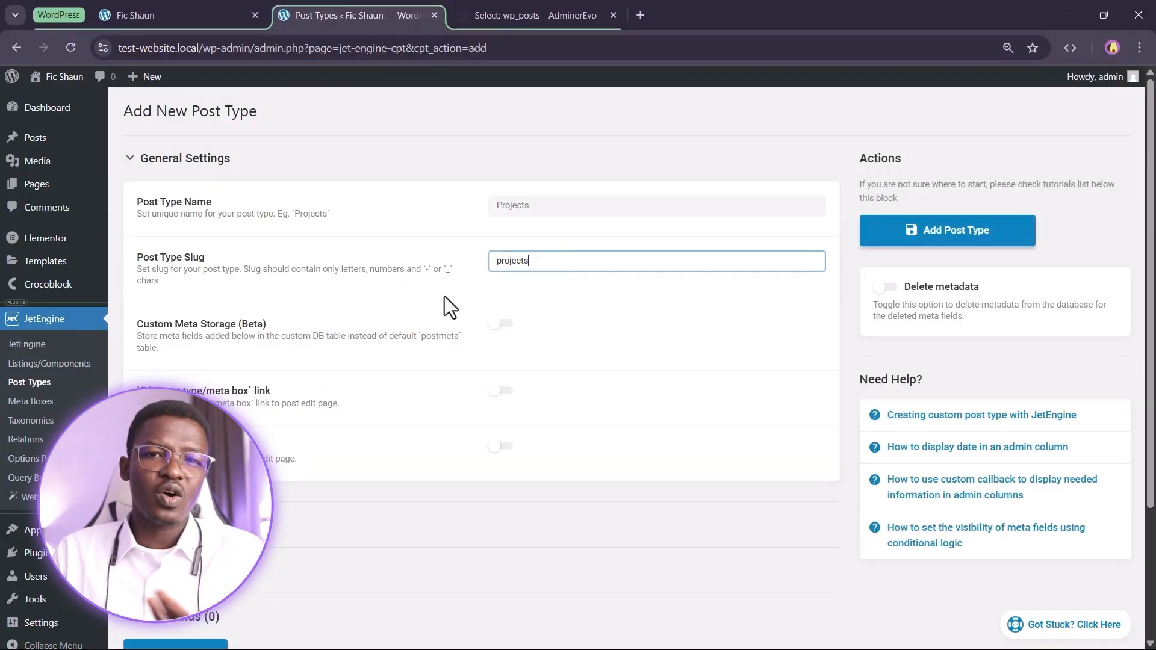
left_click(465, 295)
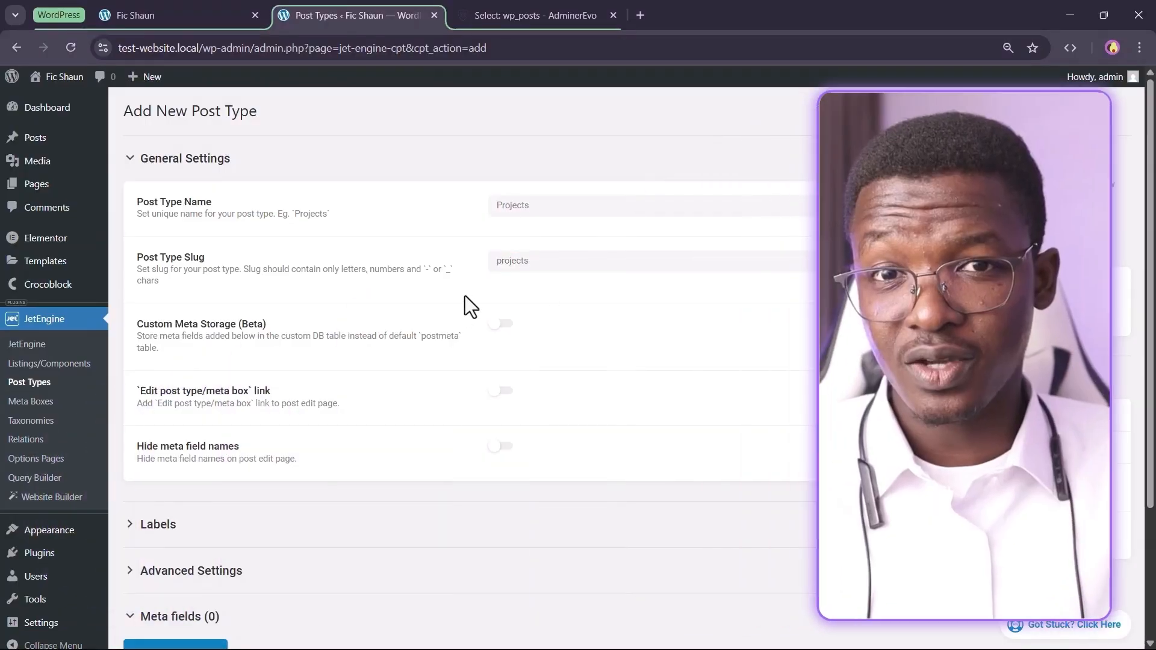
Review the remaining settings of the new Projects post type and add the post type
scroll(530, 328, "down", 4)
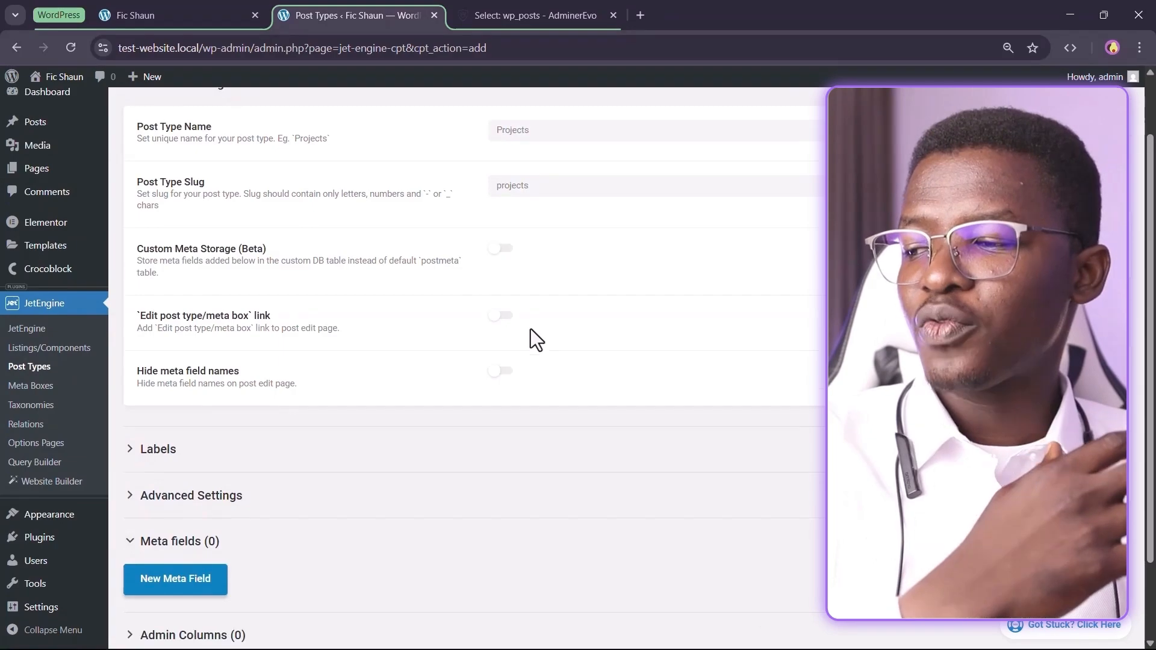
scroll(530, 344, "up", 3)
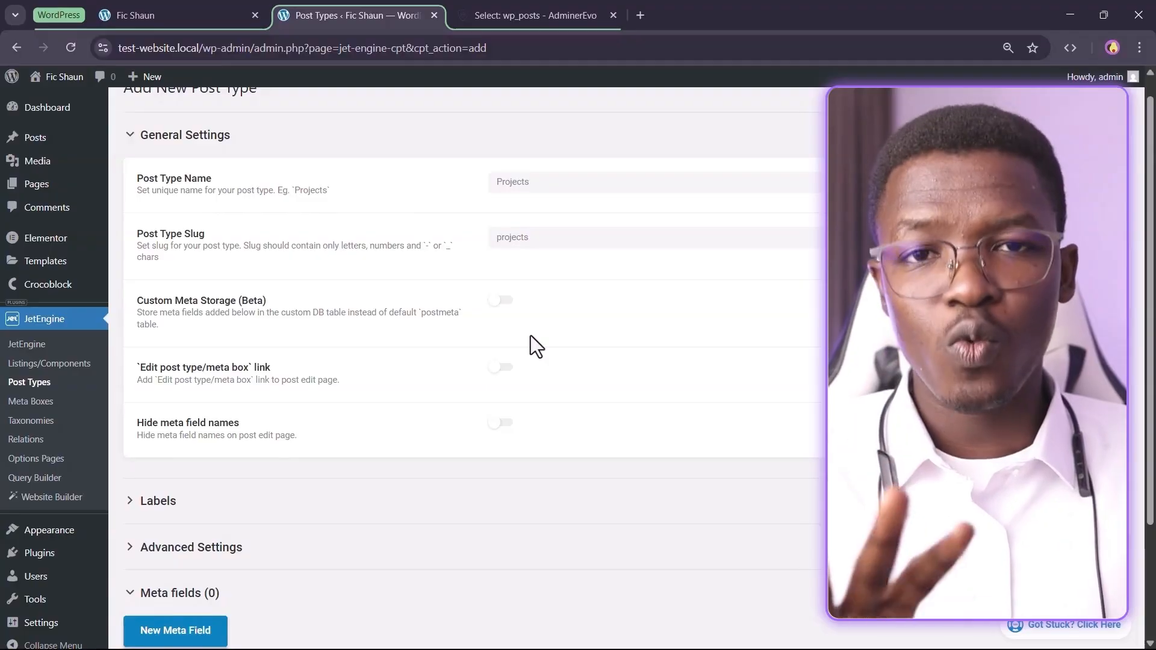
scroll(537, 301, "down", 3)
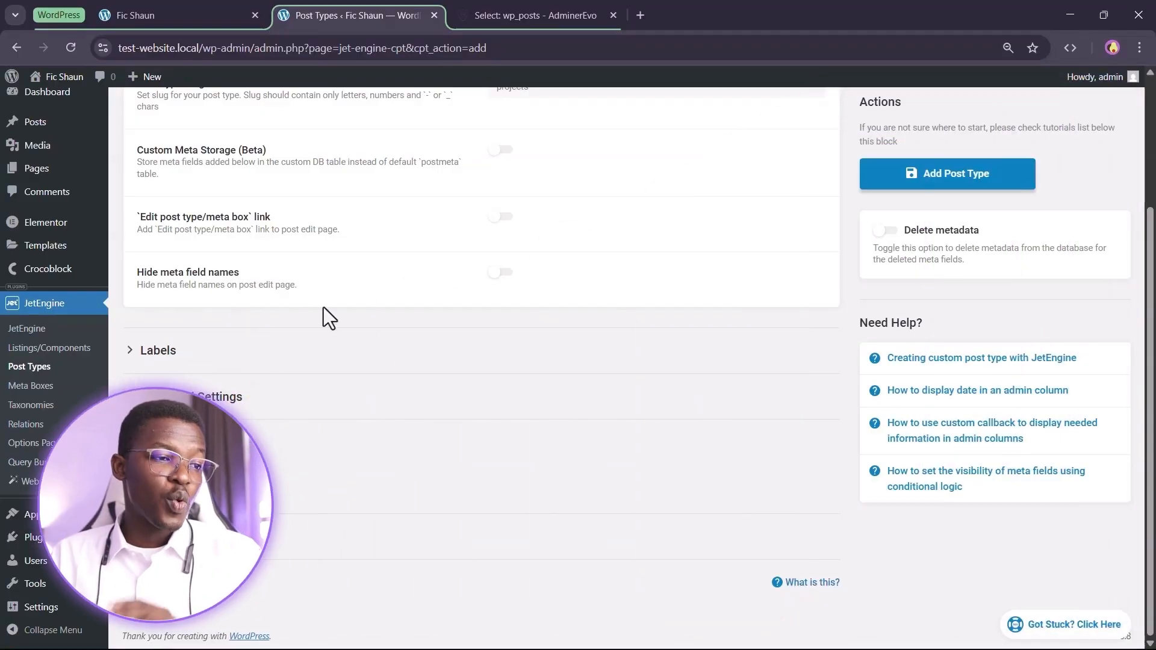
left_click(892, 176)
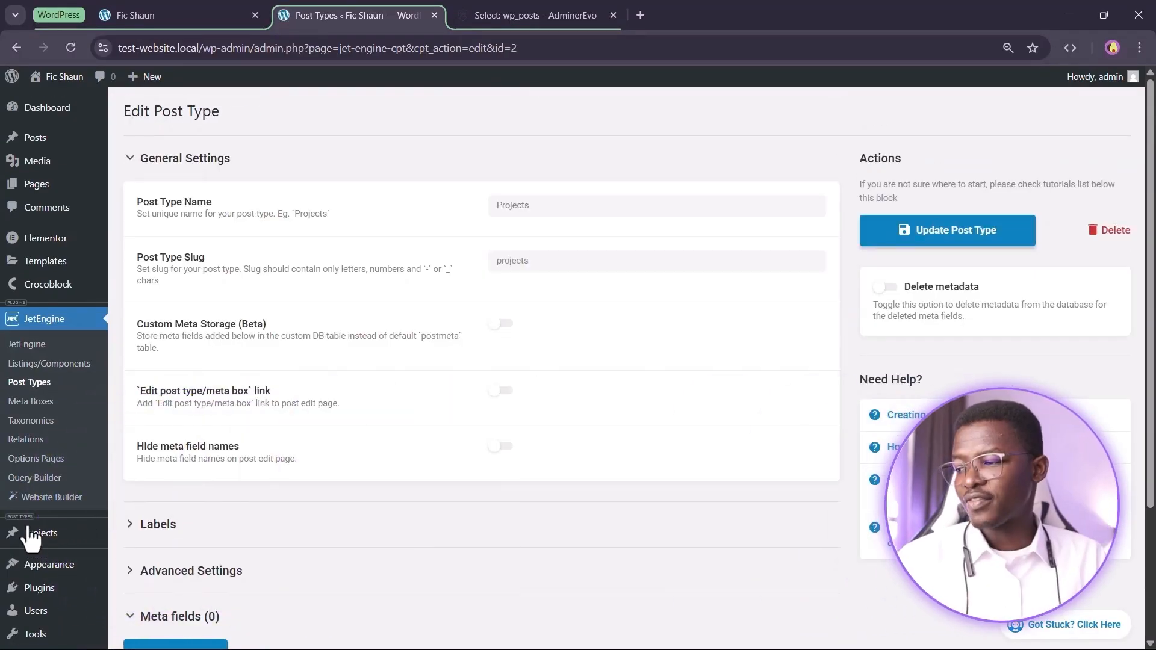
Open the Projects post list in a new browser tab and look at the wp_posts table in AdminerEvo
mouse_move(24, 535)
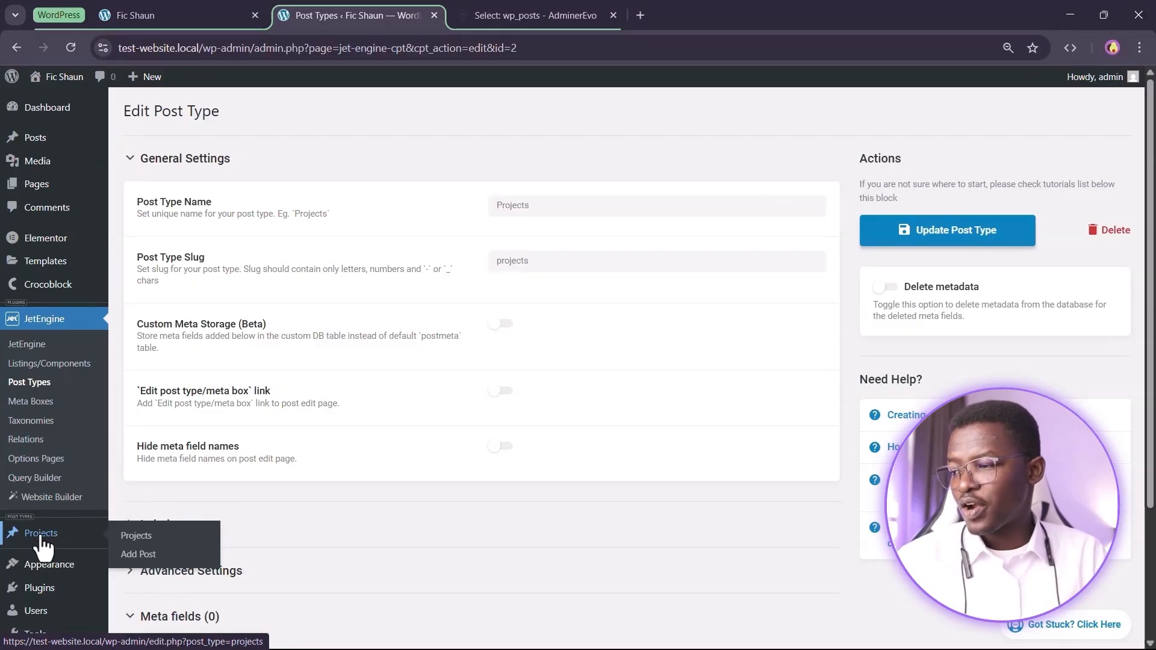
right_click(41, 537)
left_click(140, 366)
left_click(542, 15)
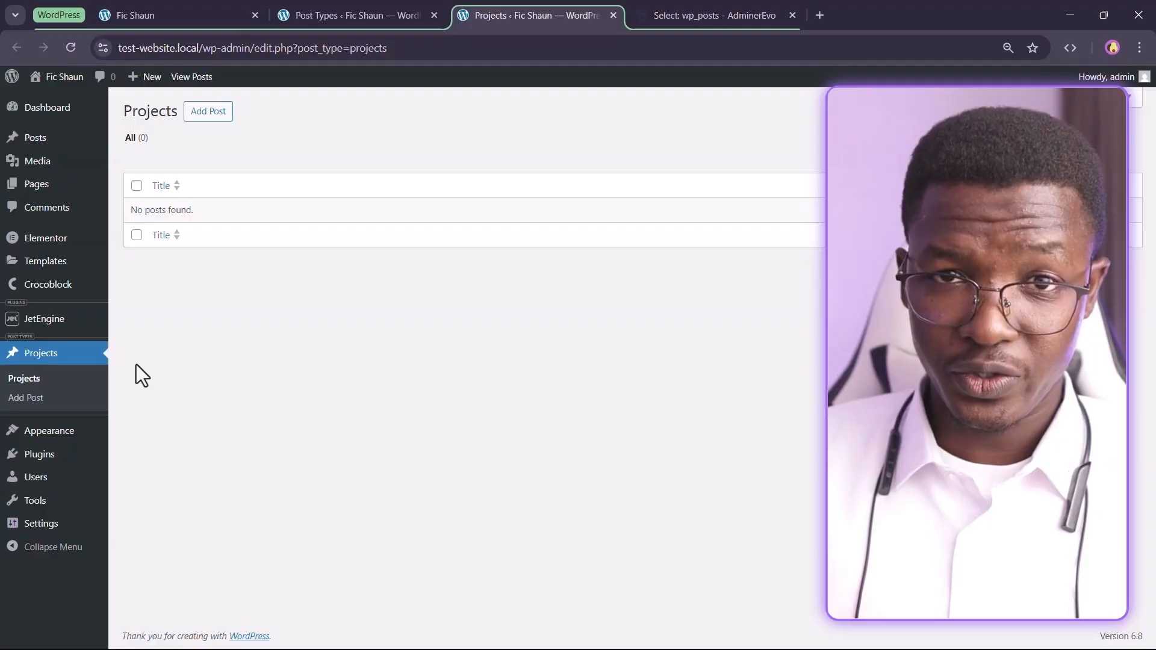
left_click(696, 18)
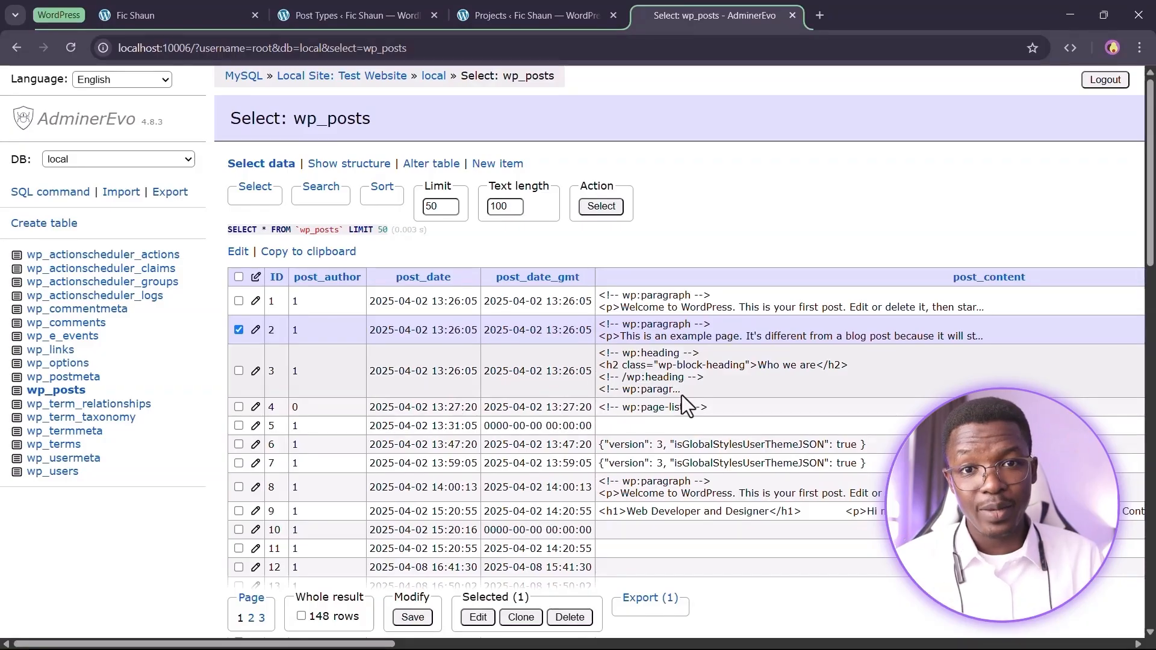
left_click(537, 8)
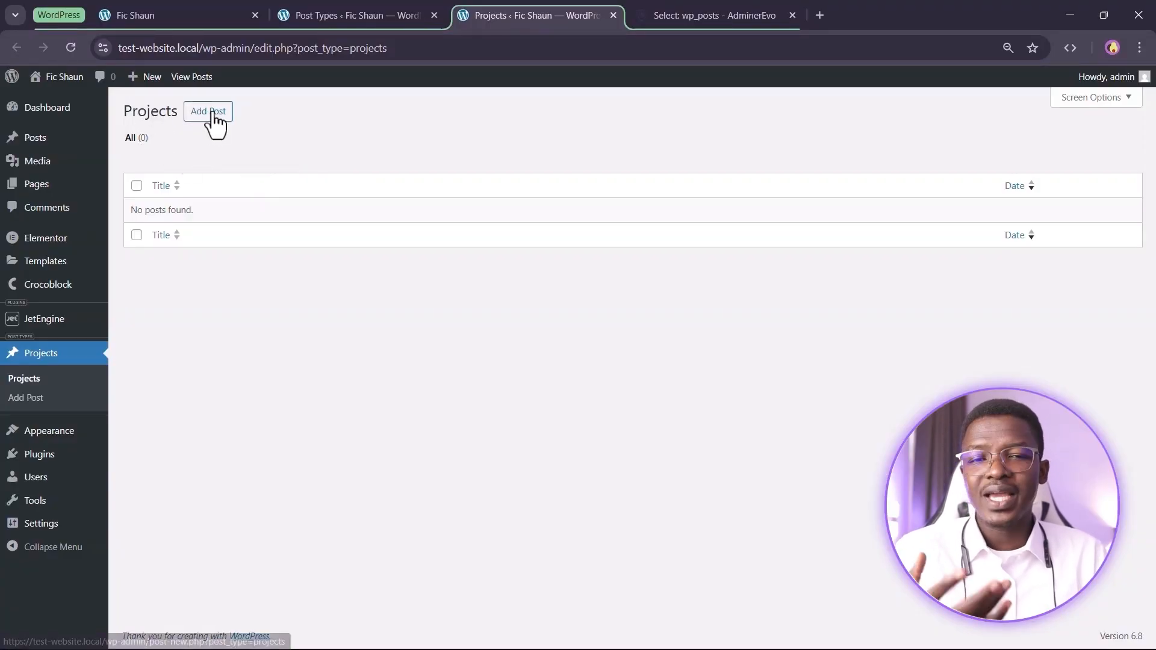
In the Projects post type's labels, set Singular name to Project and both Add New and Add New Item to Add New Project
left_click(318, 10)
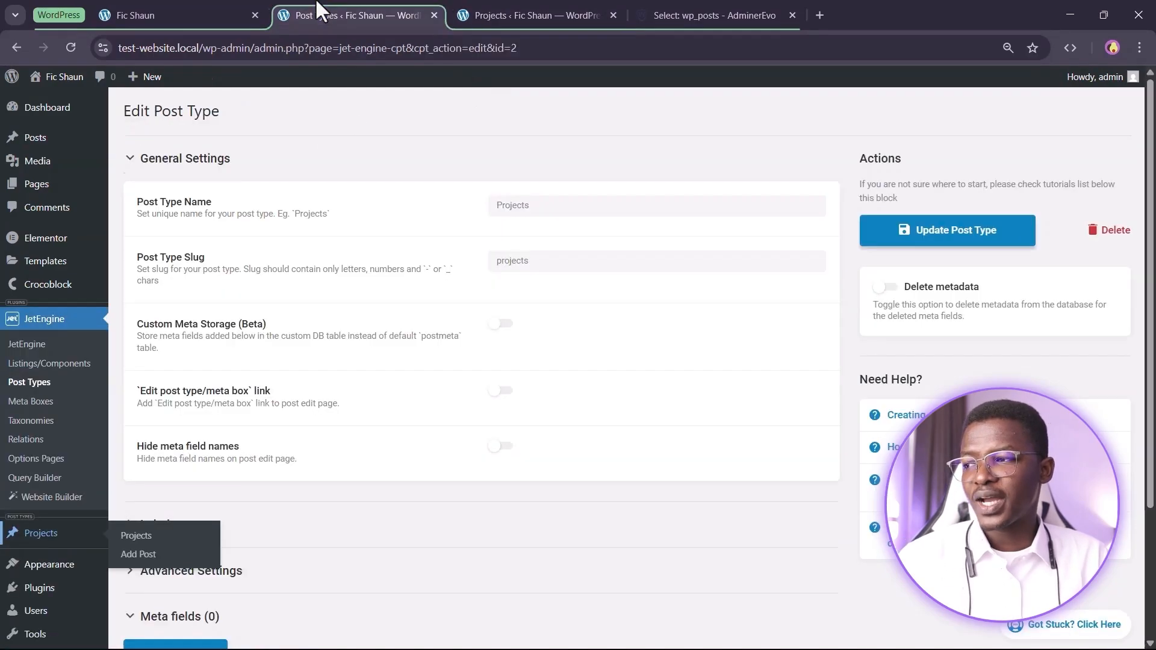
scroll(192, 368, "down", 3)
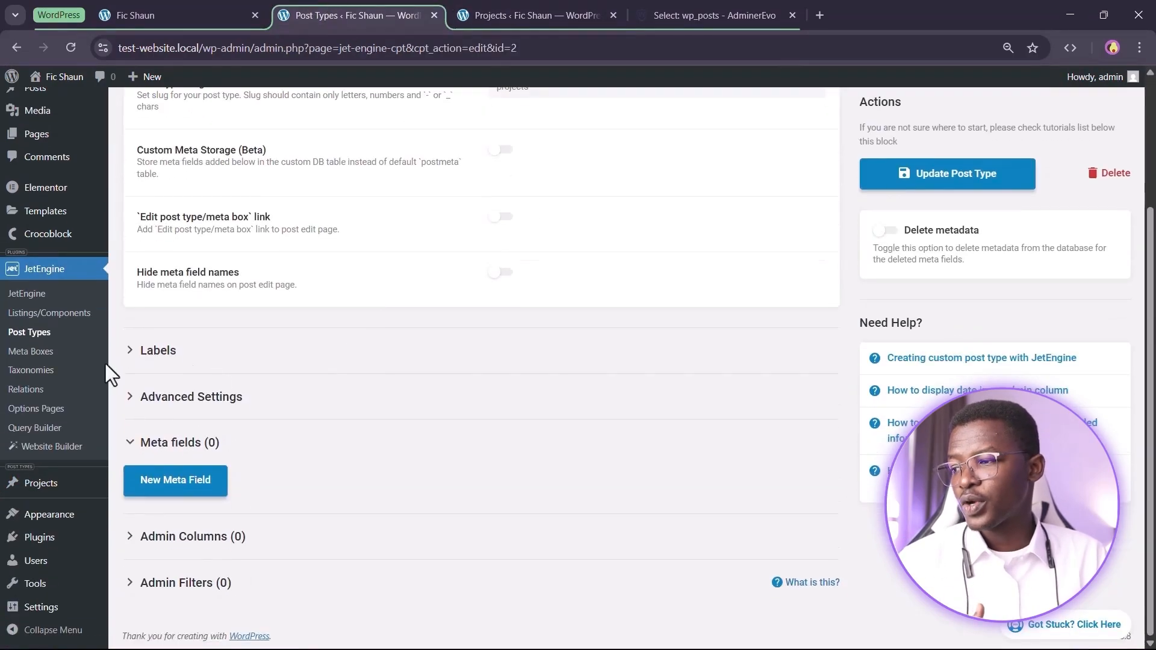
left_click(202, 355)
scroll(605, 369, "down", 1)
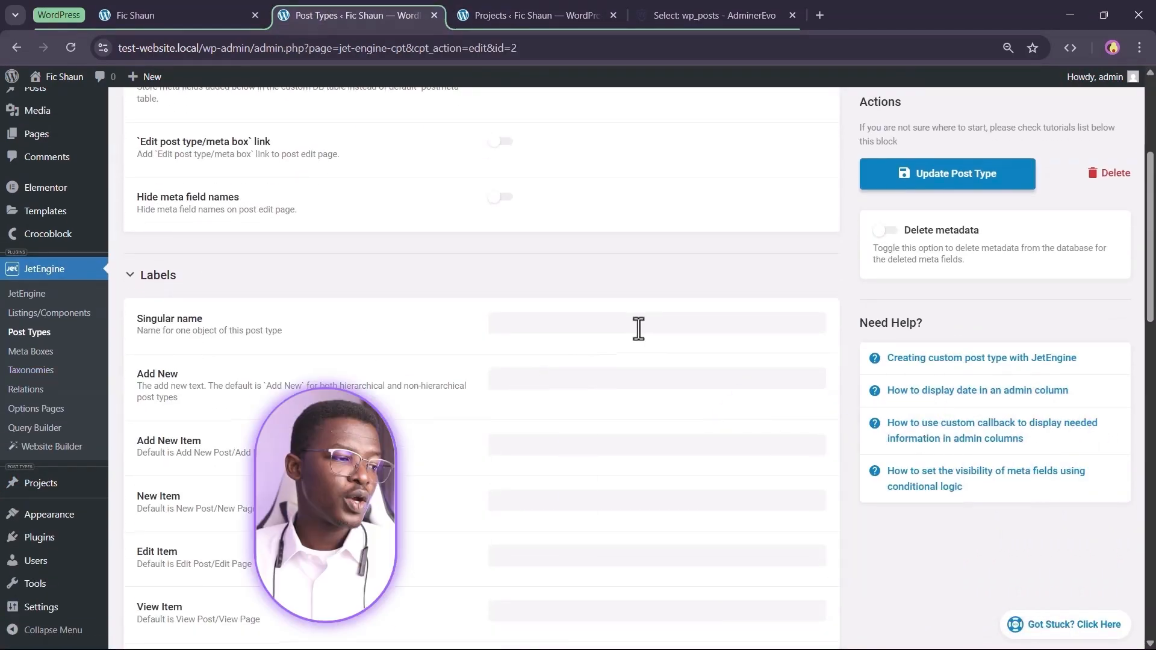
left_click(638, 325)
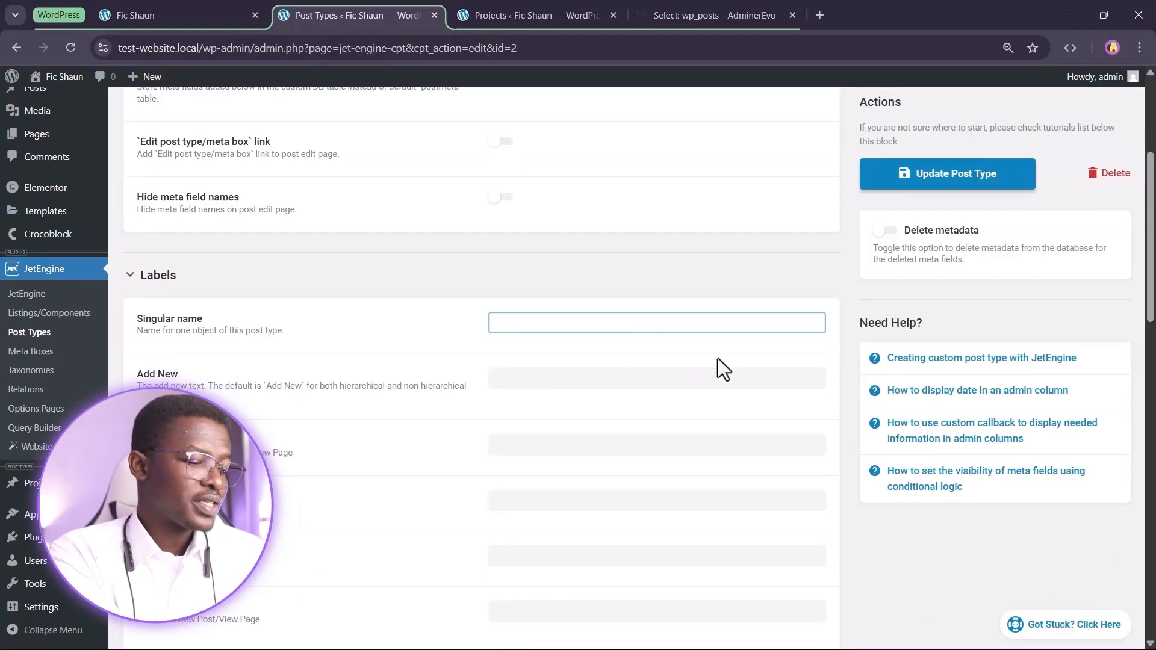
type("Project")
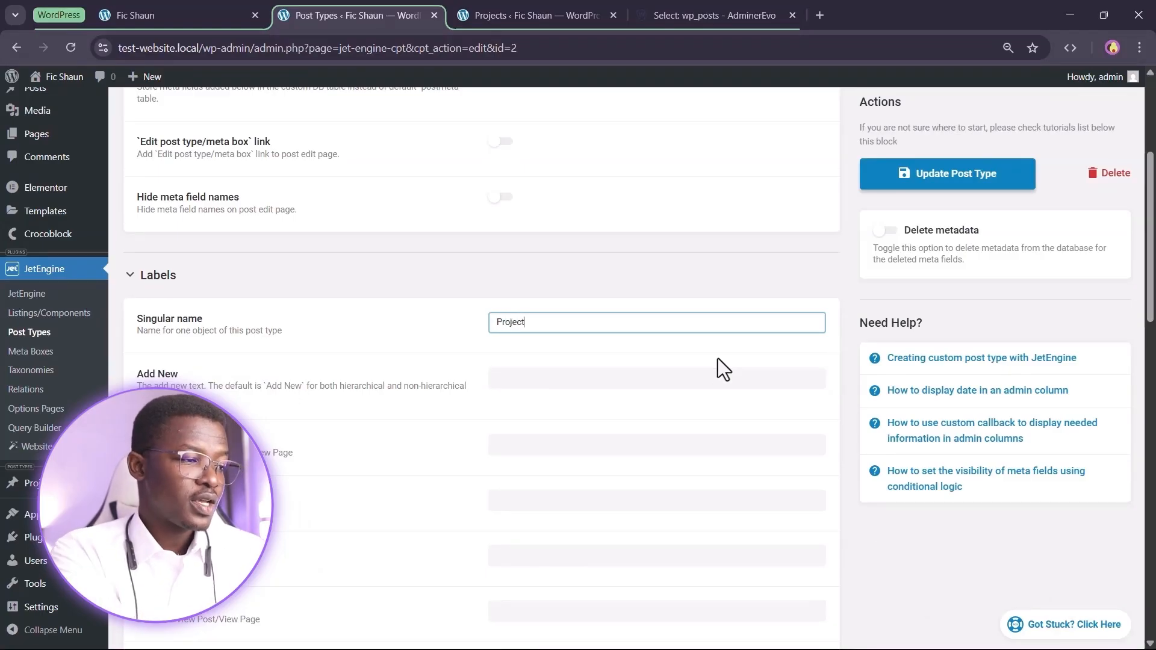
left_click(551, 378)
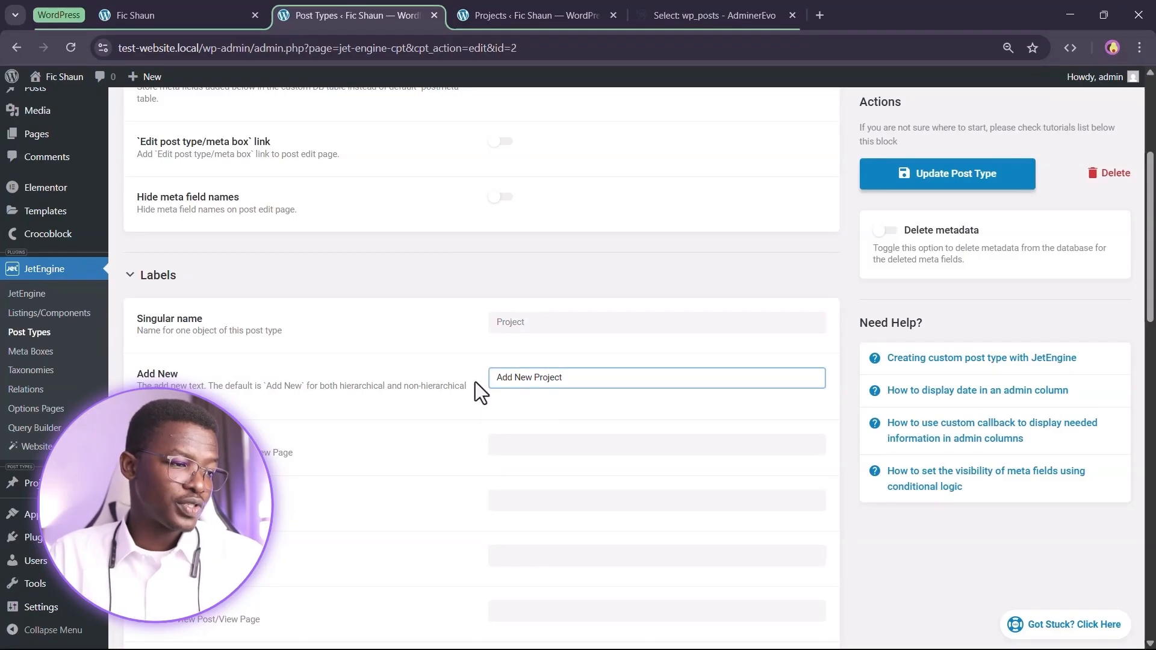
scroll(505, 432, "down", 1)
left_click(625, 366)
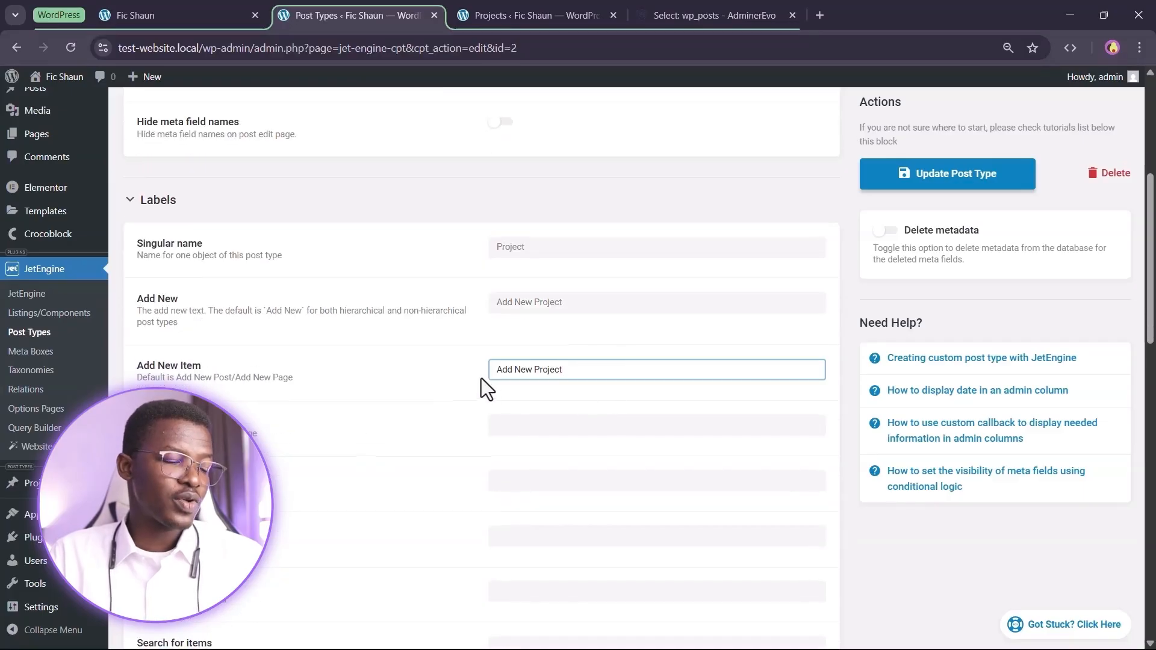
Fill in the New, Edit and View Item labels, and set All Projects, Search for Projects and Parent Project for the following three labels
scroll(542, 396, "down", 1)
scroll(250, 403, "down", 2)
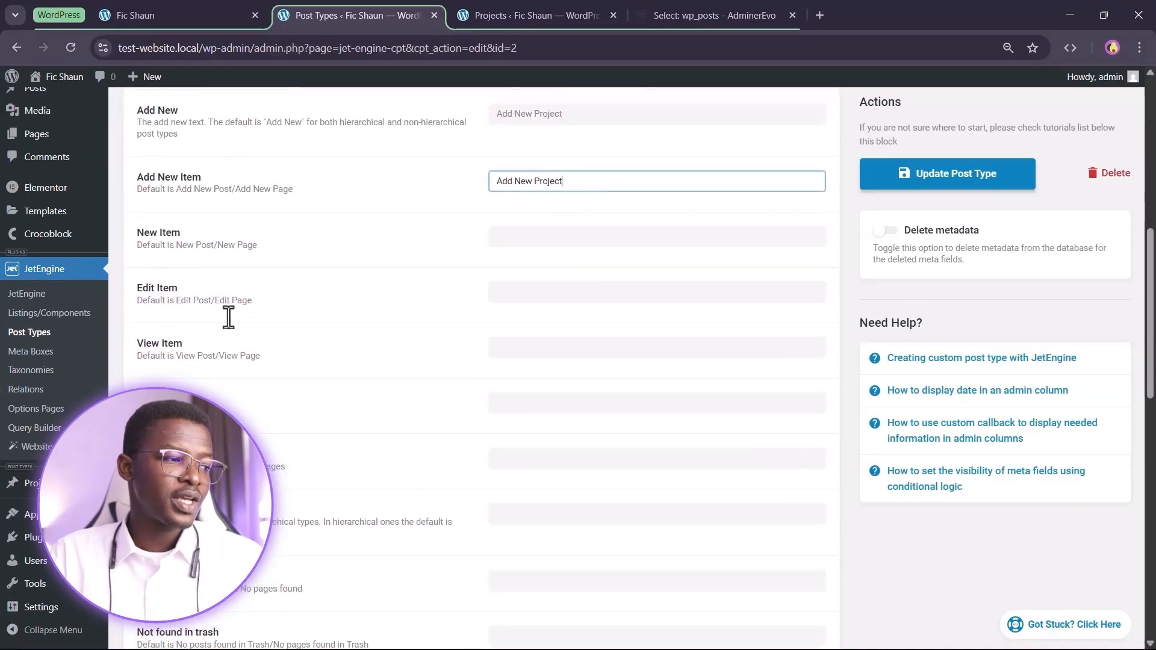
left_click(580, 218)
left_click(582, 206)
left_click(543, 257)
left_click(542, 316)
left_click(544, 368)
left_click(512, 425)
left_click(530, 476)
Set Not found to No Projects found, Not found in trash to No Projects found in trash, Admin Menu to Projects and Add New on Toolbar to Project
scroll(541, 424, "down", 3)
left_click(548, 395)
left_click(552, 447)
left_click(548, 507)
scroll(524, 479, "down", 1)
left_click(527, 486)
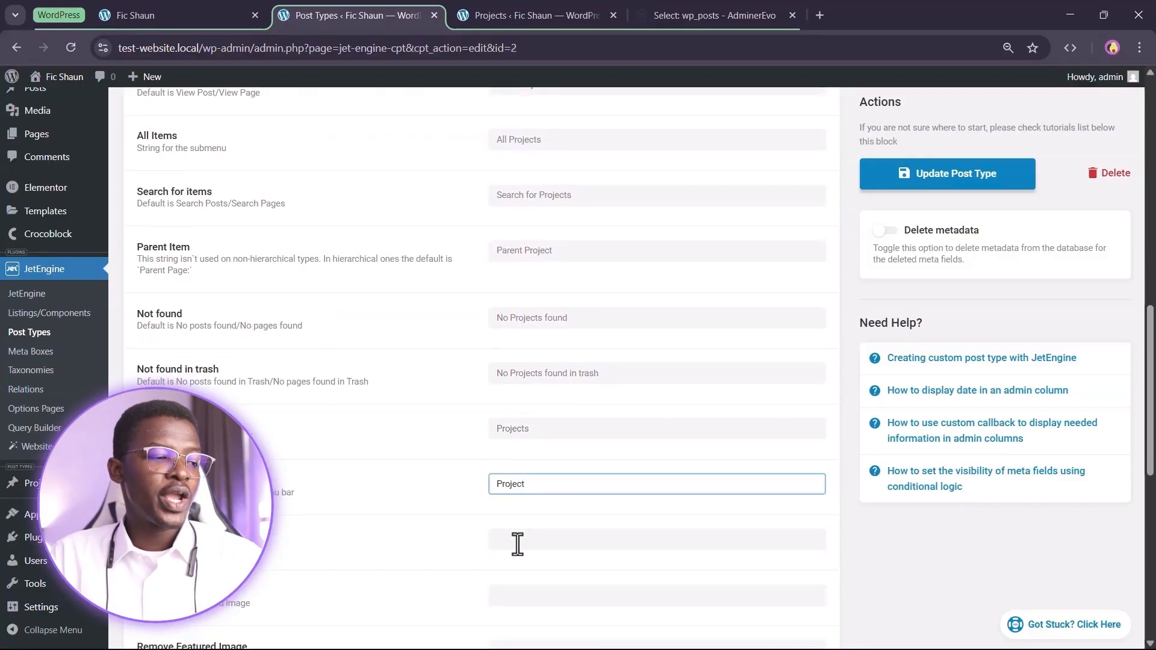
Fill the image labels with Featured Image, Set featured image, Remove featured image and Use featured image
left_click(516, 539)
scroll(500, 518, "down", 3)
left_click(521, 451)
left_click(542, 502)
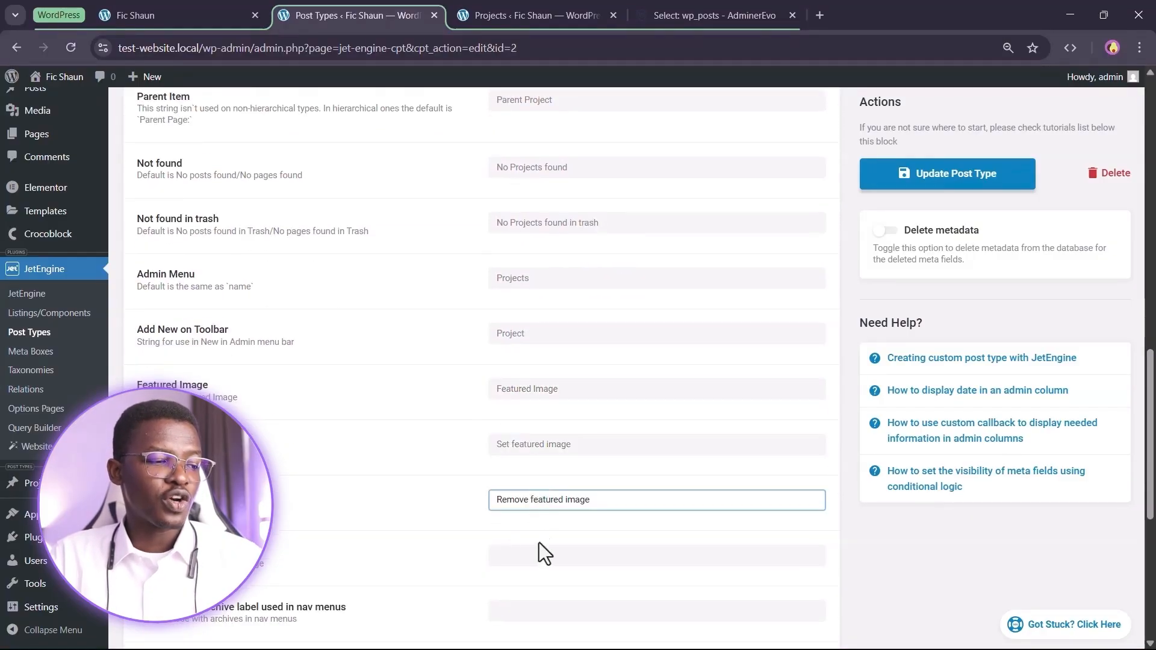
left_click(540, 551)
Set the nav menu archive label to Projects and the last two labels to Insert into Project and Uploaded to this Project
scroll(542, 524, "down", 3)
left_click(555, 463)
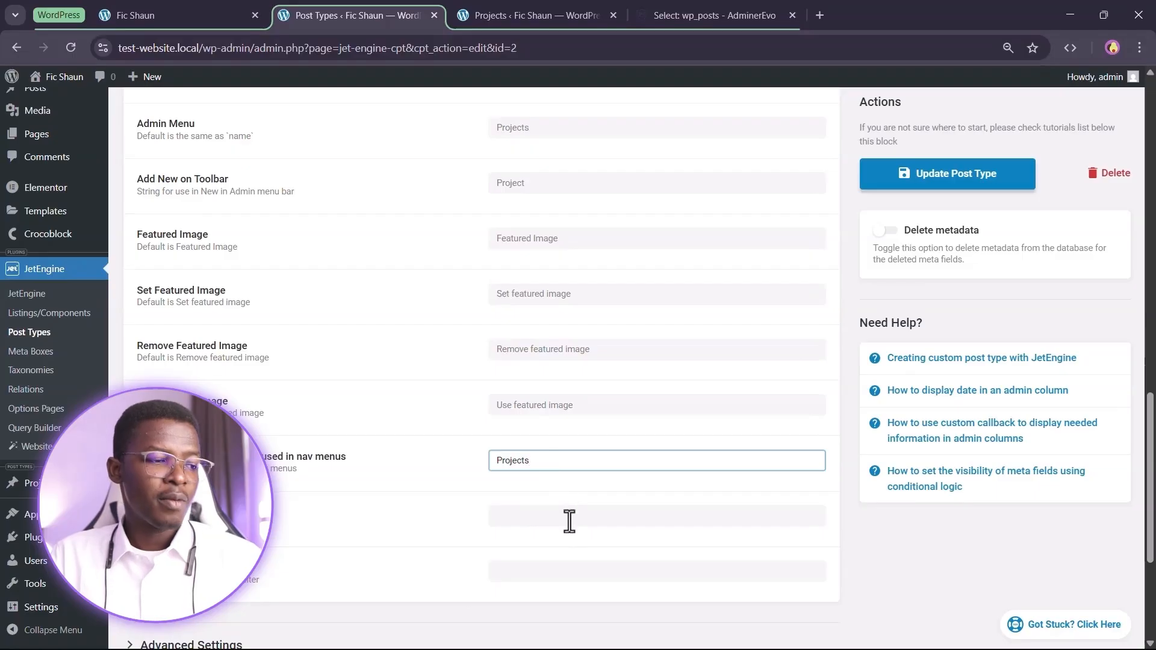
left_click(567, 517)
left_click(555, 569)
Update the Projects post type and reload the Projects post list to apply the new labels
scroll(430, 508, "up", 4)
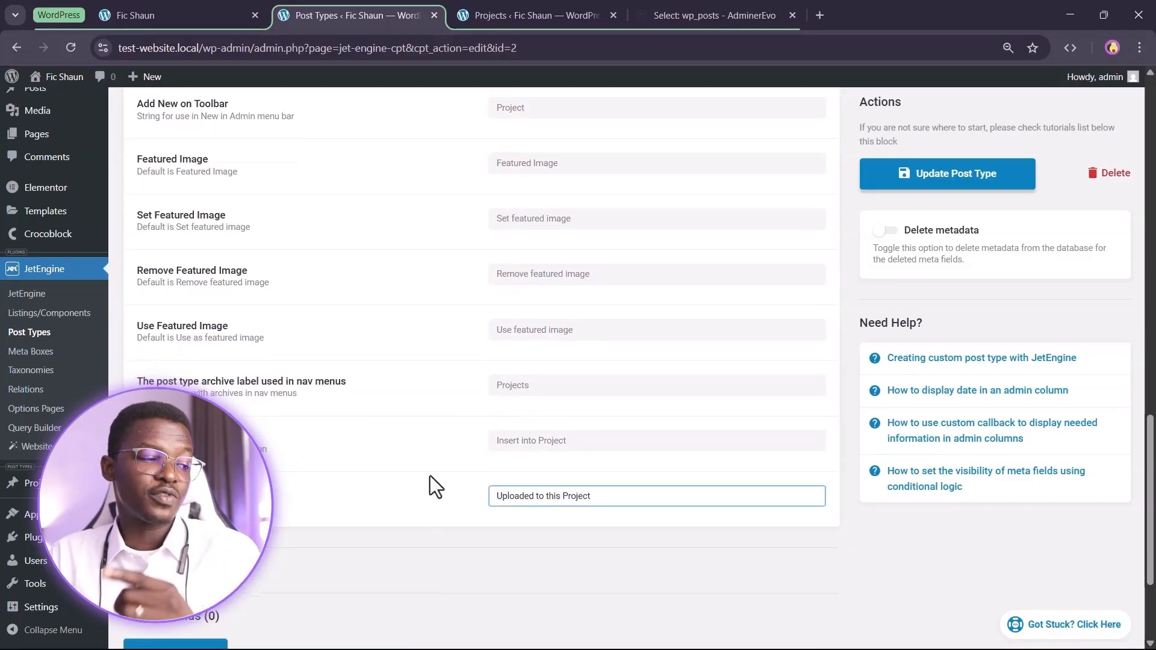
left_click(939, 174)
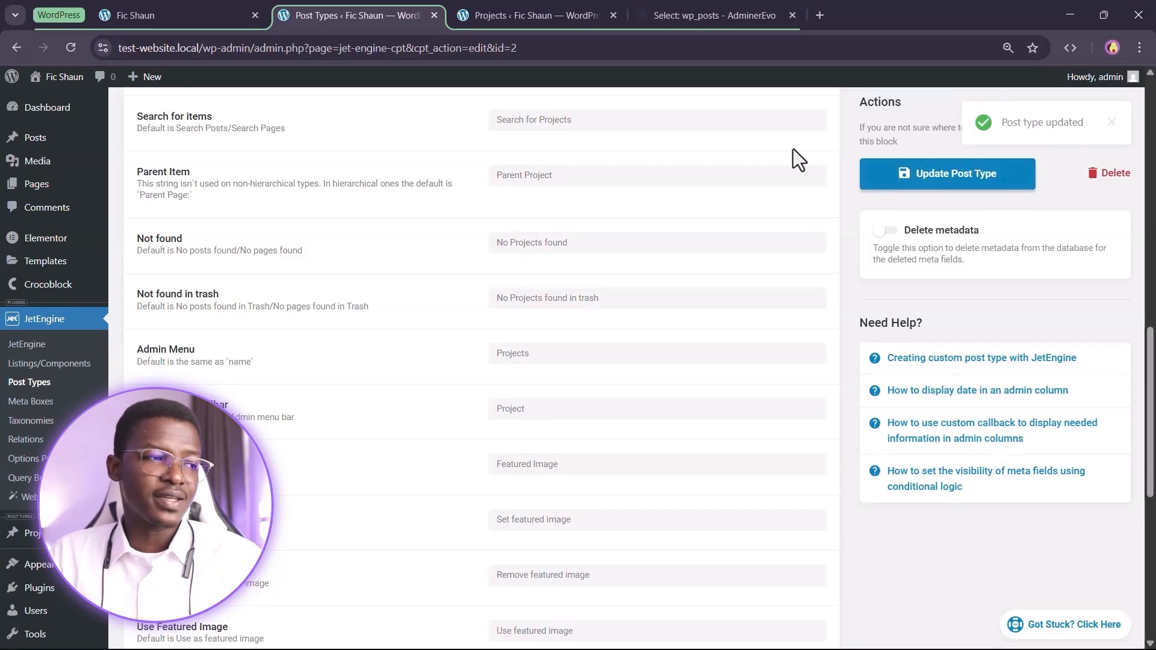
left_click(509, 8)
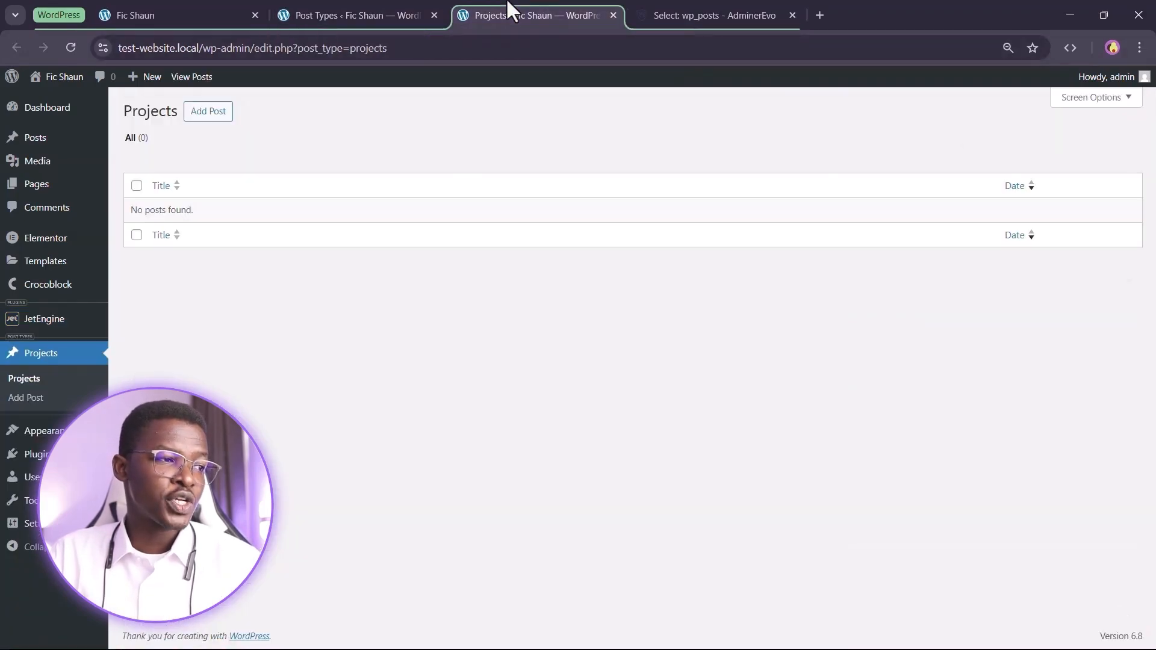
left_click(70, 49)
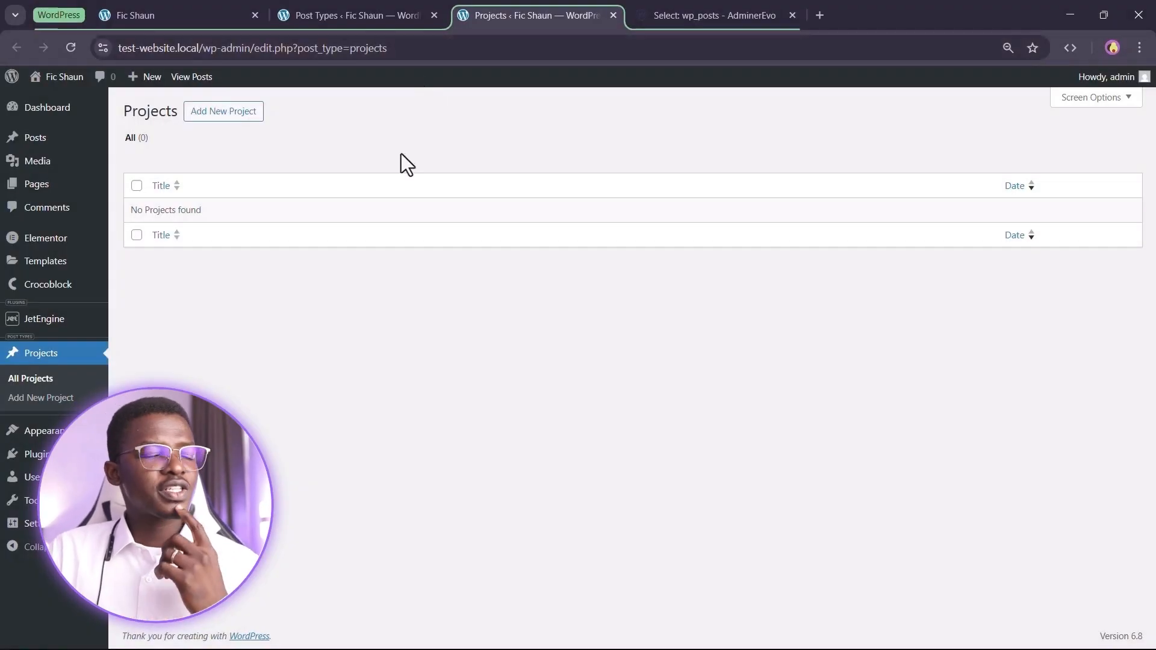
Add a post category named Sports, leaving its slug and description empty and its parent category set to None
mouse_move(42, 148)
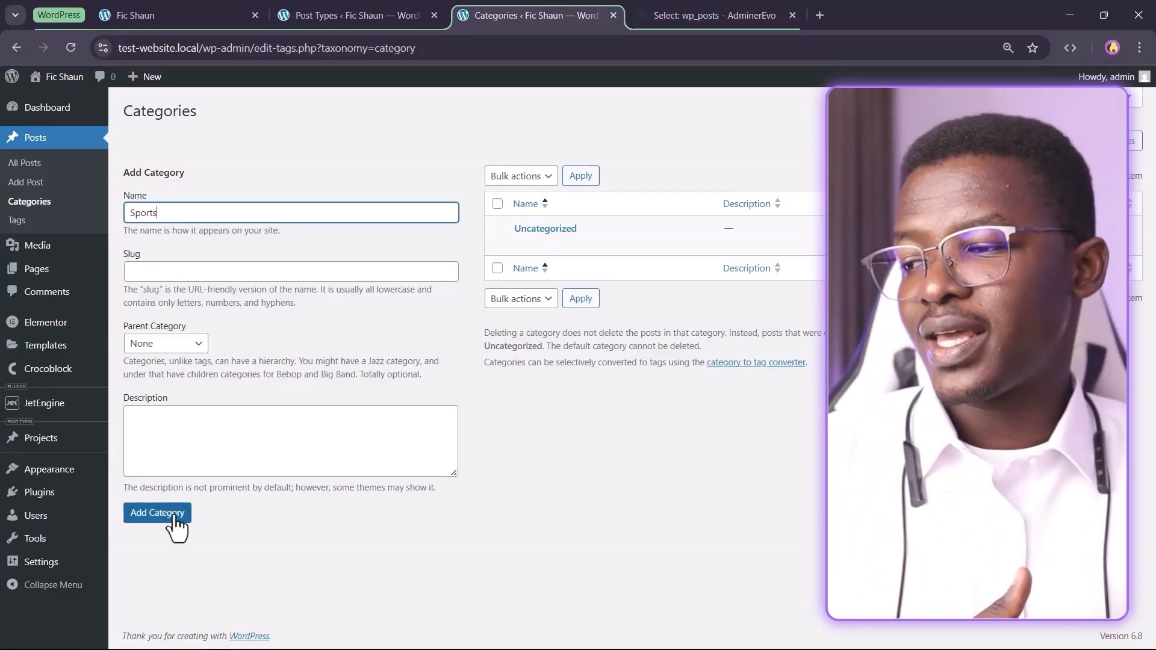
left_click(182, 277)
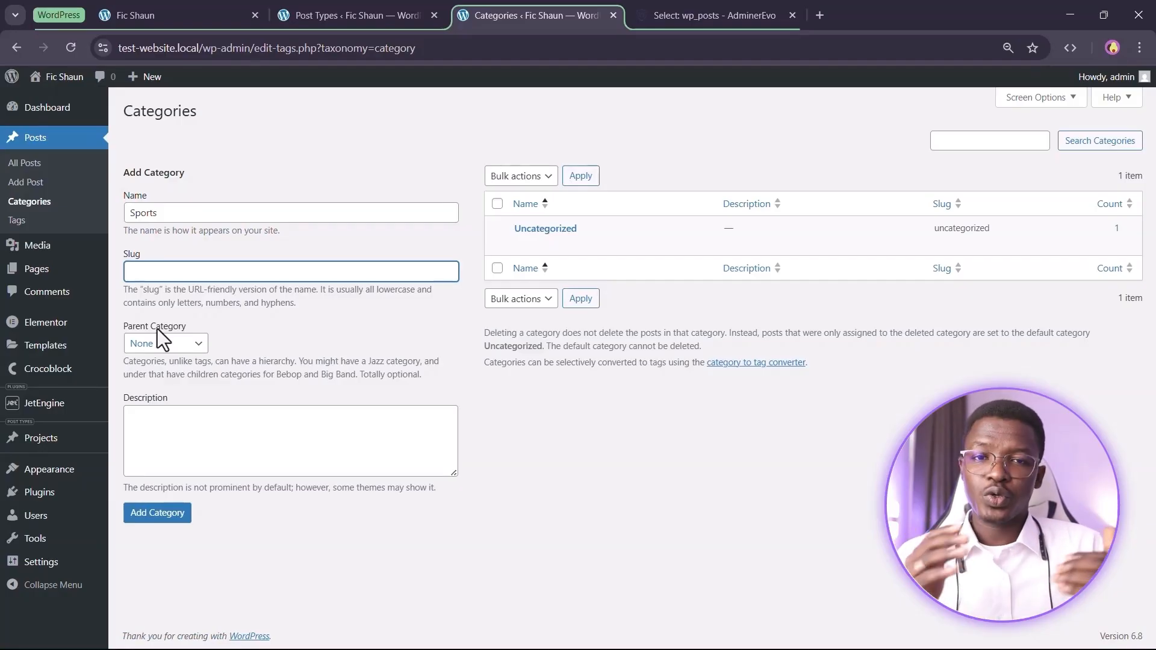
left_click(212, 451)
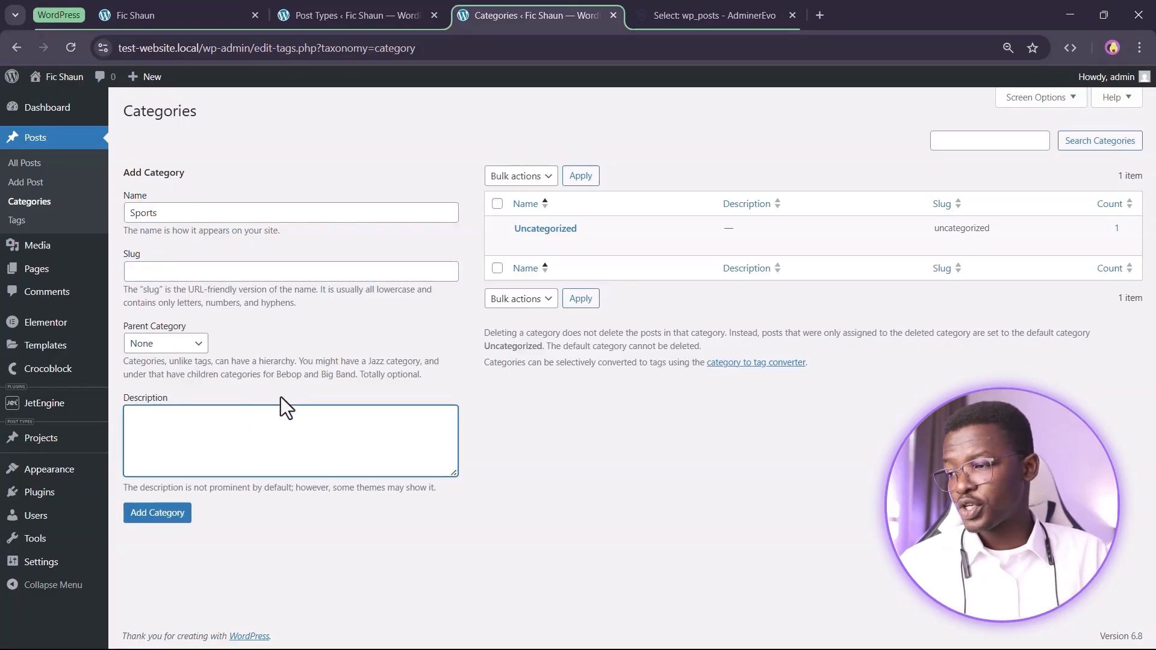
left_click(168, 517)
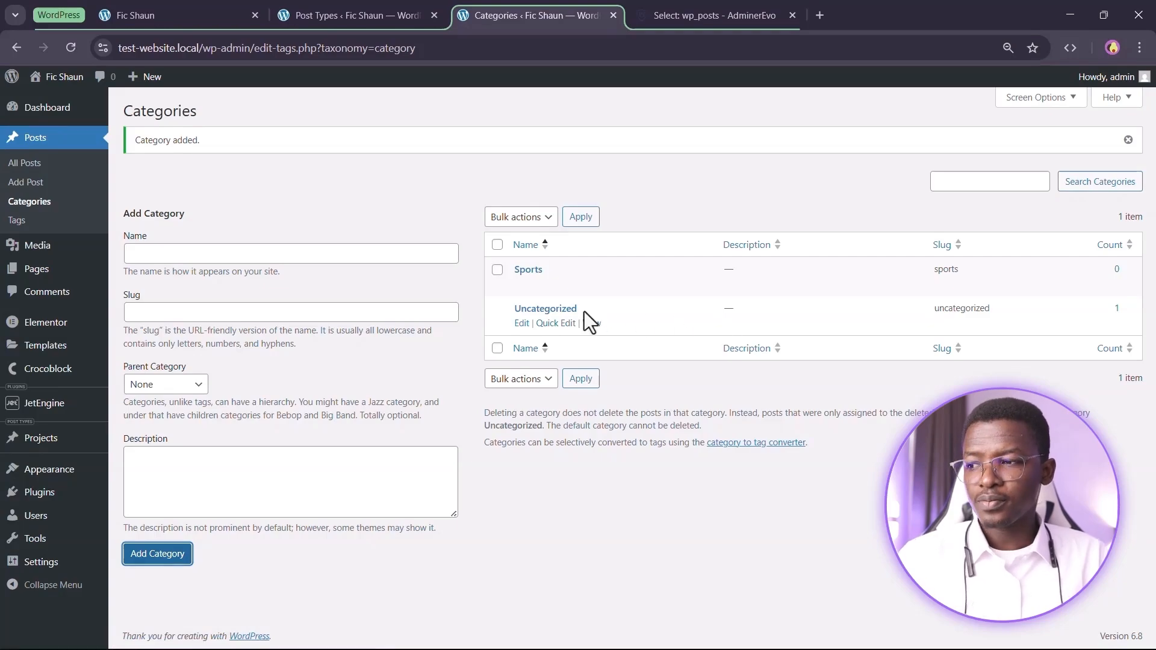
List the posts assigned to the Uncategorized category and check the options of the category filter
left_click(1117, 310)
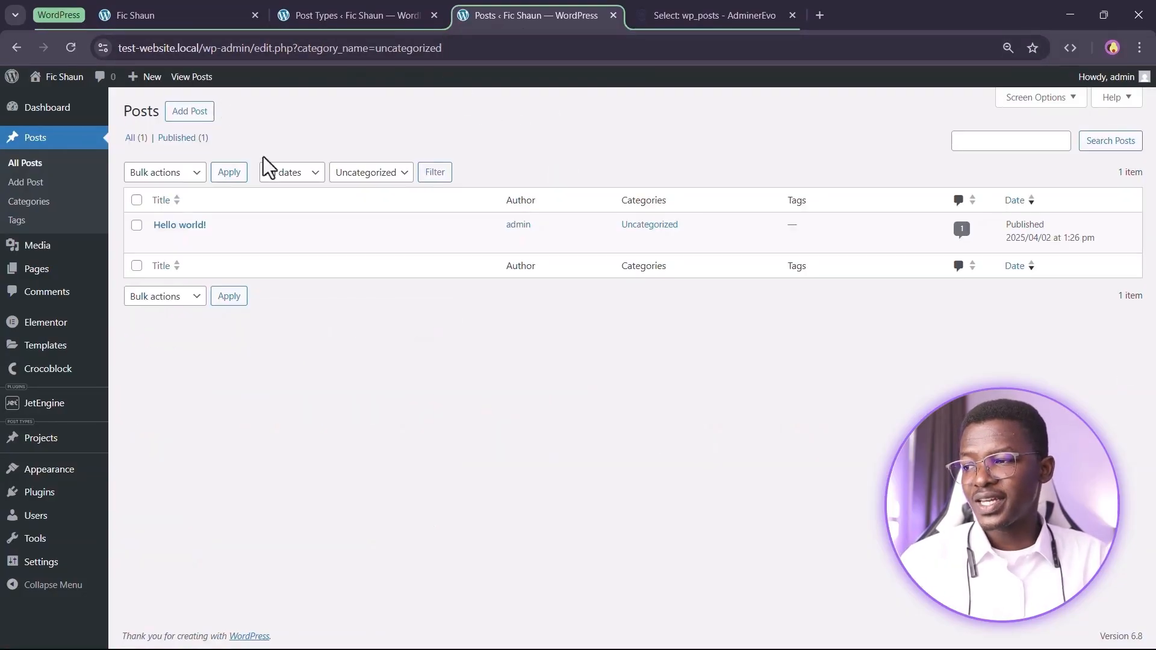
left_click(383, 173)
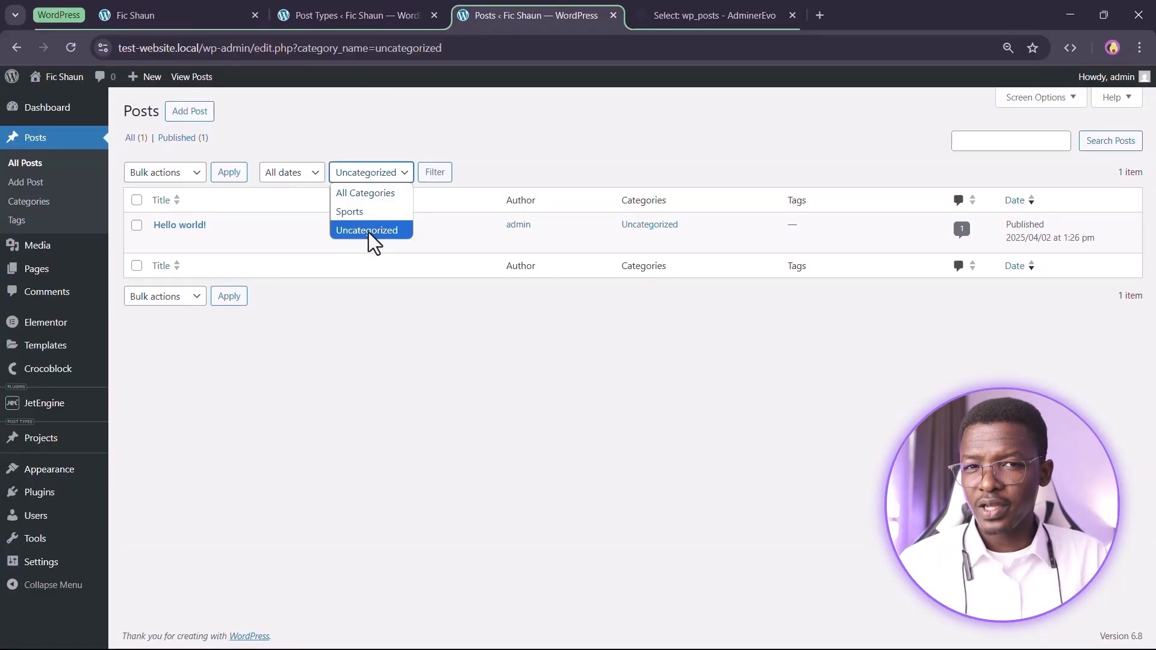
left_click(444, 177)
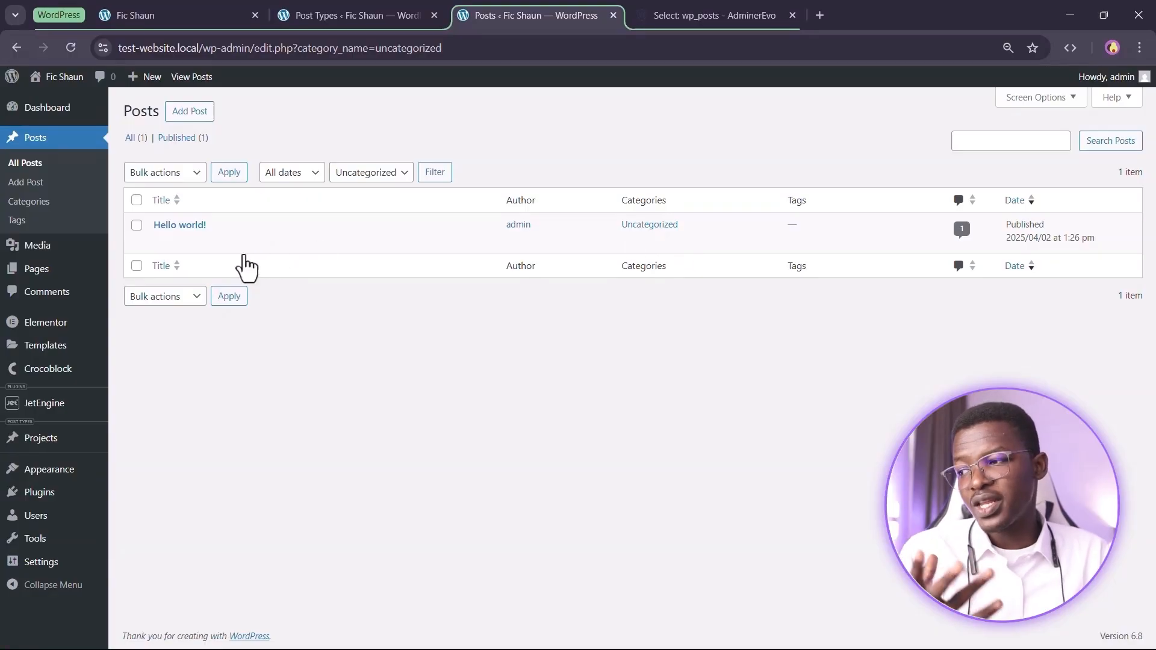
Inspect the category assignments of the Hello world! post in Quick Edit and close it without saving
left_click(195, 241)
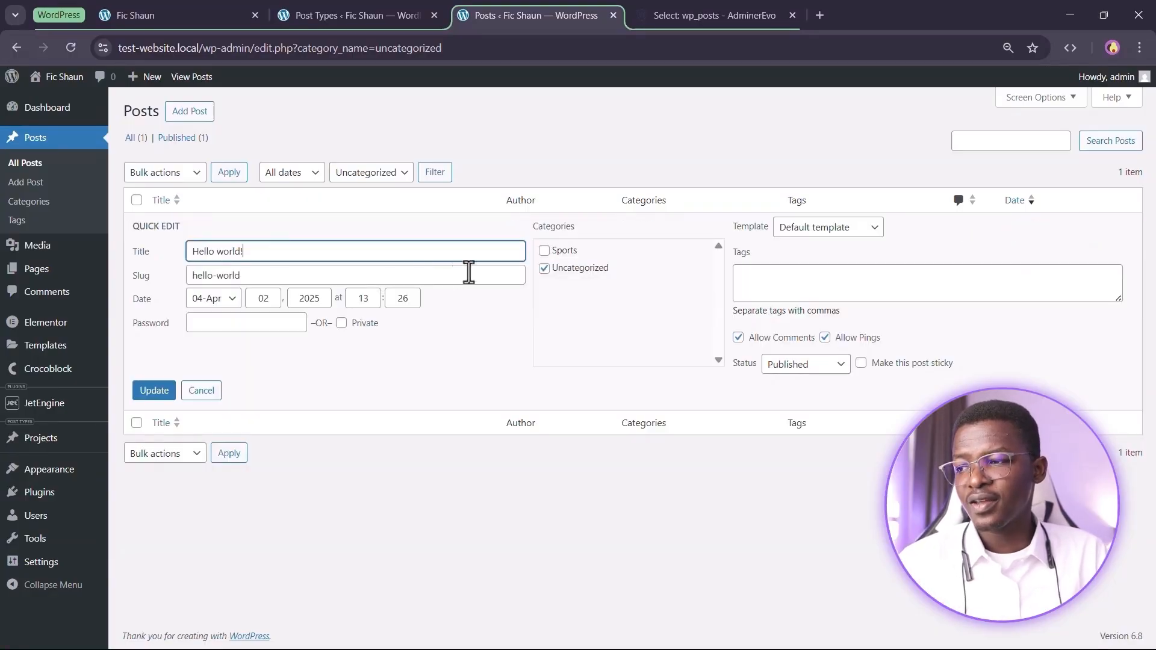
left_click(549, 272)
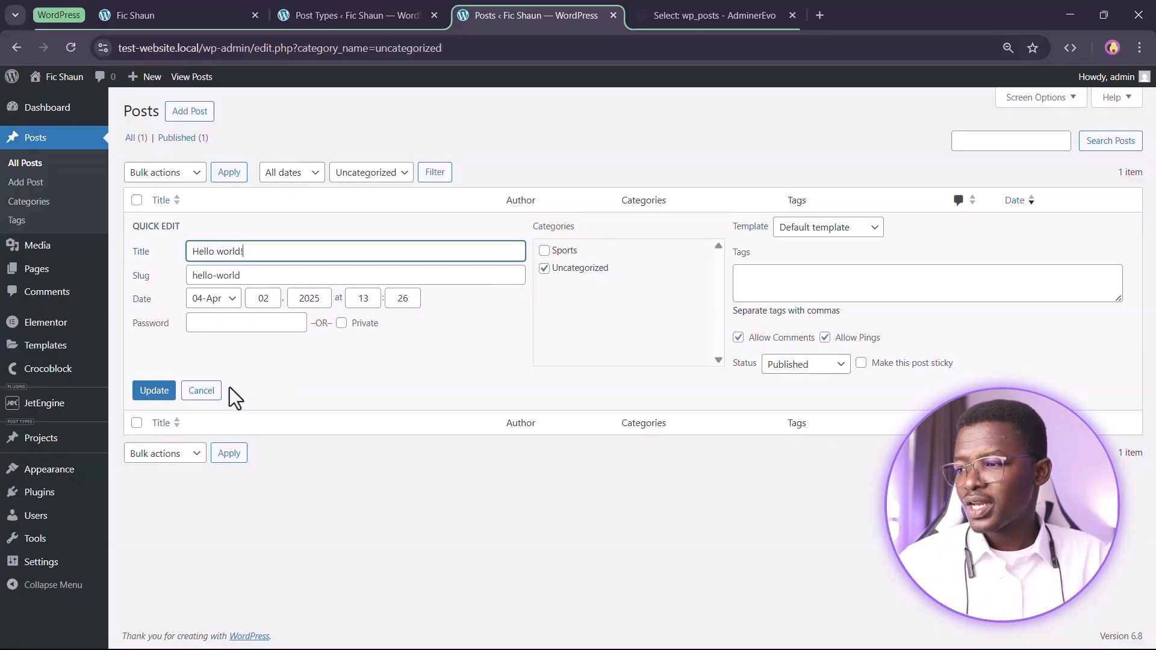
left_click(208, 391)
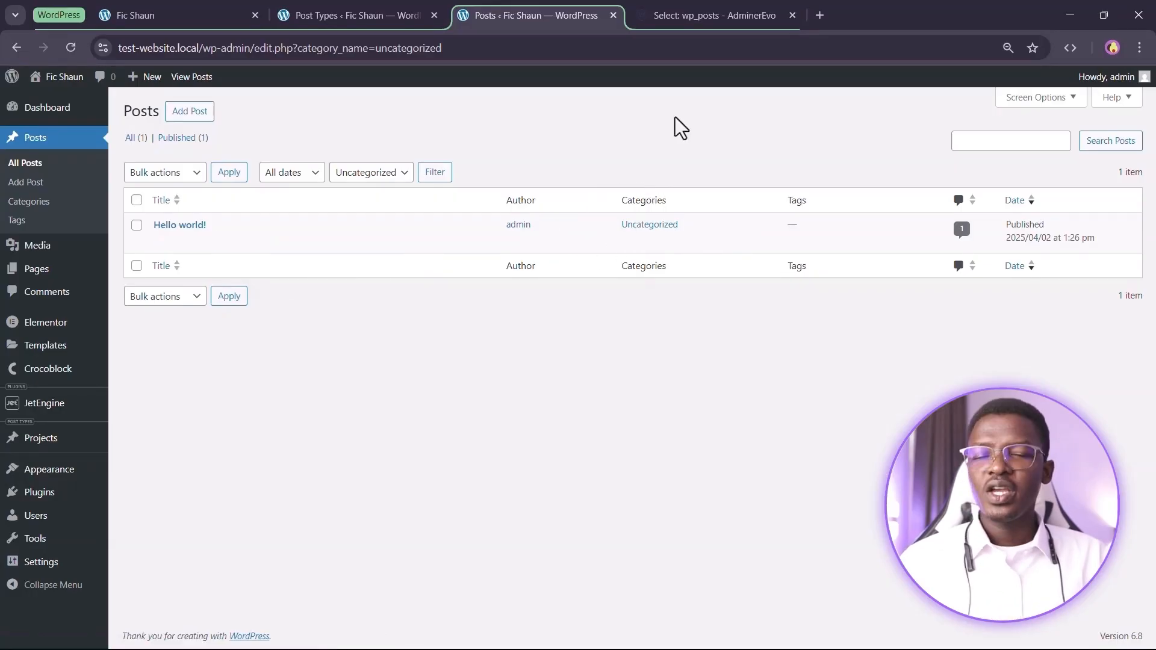
Add a post tag named UEFA, leaving its slug and description empty
left_click(17, 48)
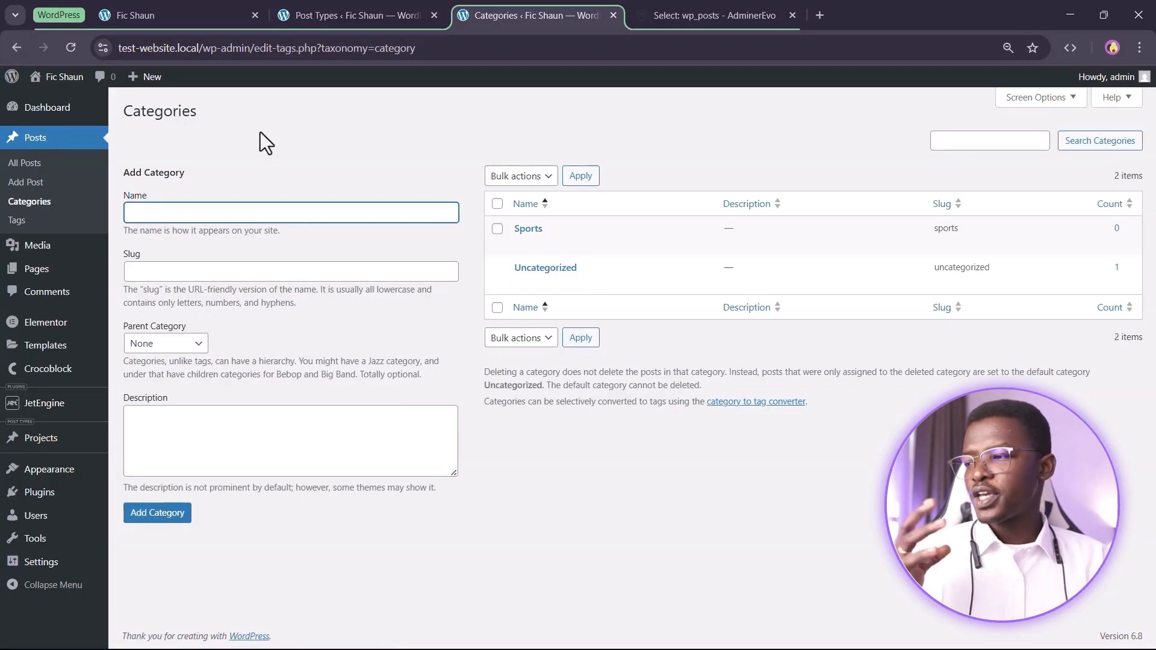
left_click(27, 228)
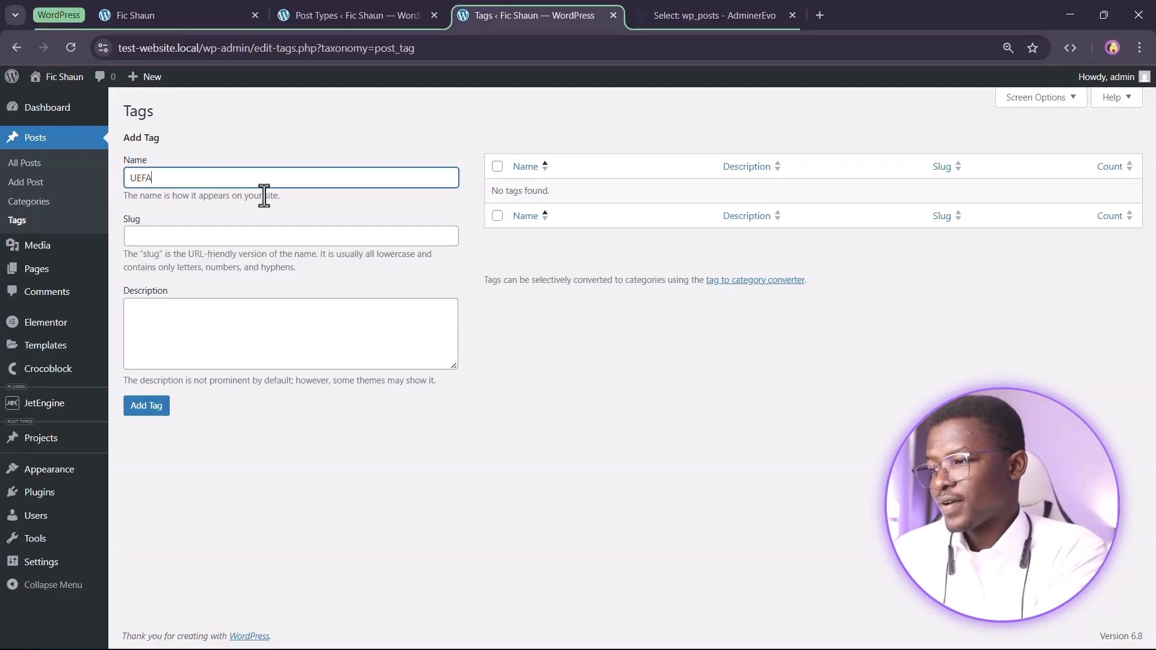
left_click(151, 405)
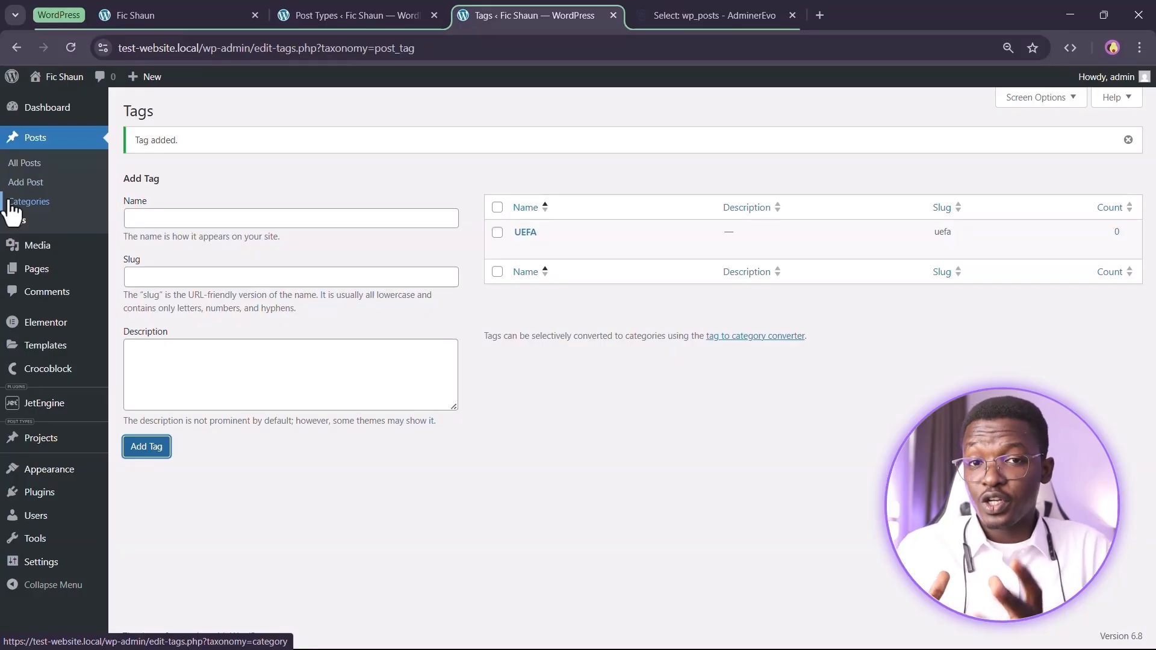
Open the post categories page and examine the script name and taxonomy parameter in its URL
left_click(33, 206)
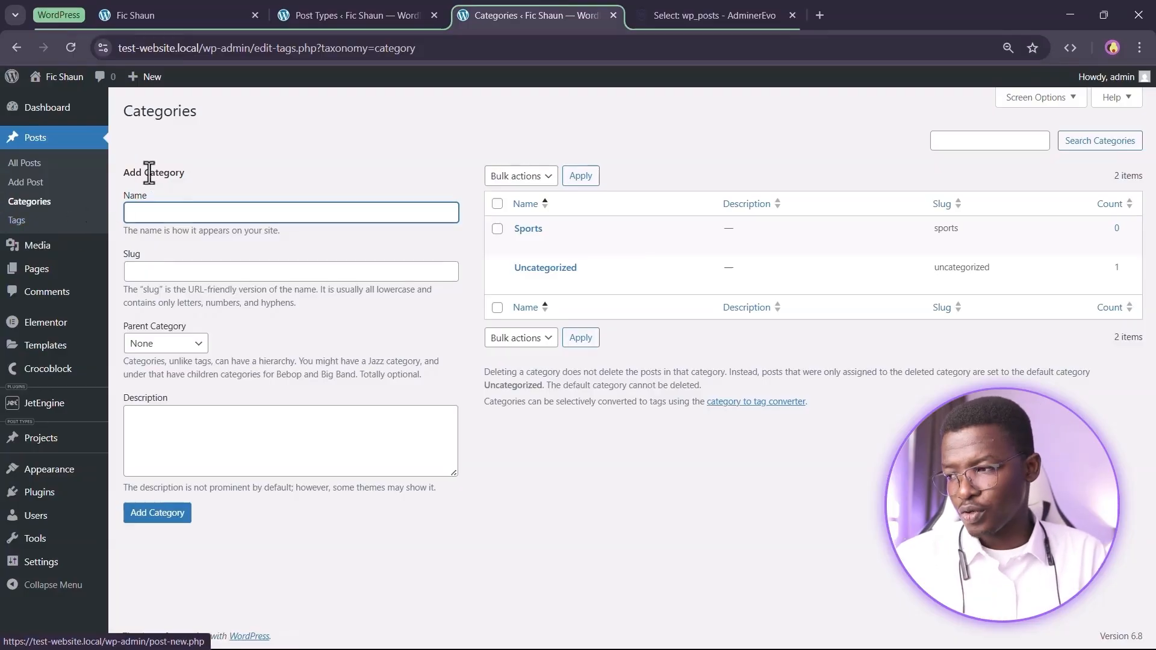
left_click(33, 203)
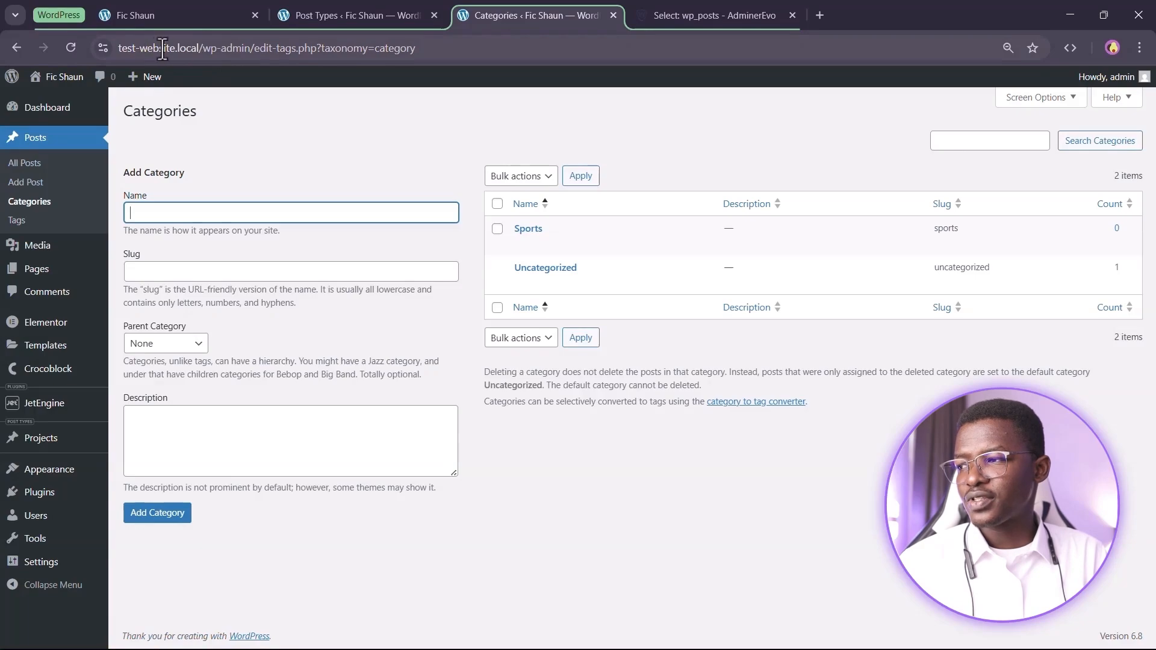
left_click(204, 56)
left_click_drag(289, 48, 350, 49)
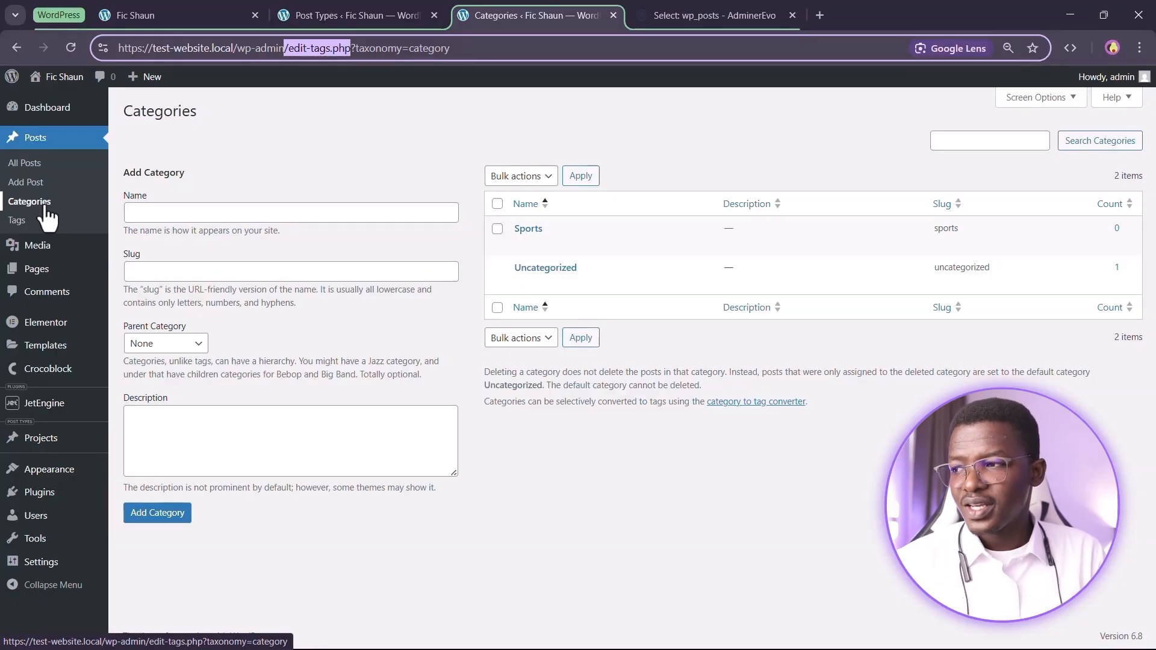
left_click(354, 52)
left_click_drag(354, 51, 482, 62)
left_click(419, 54)
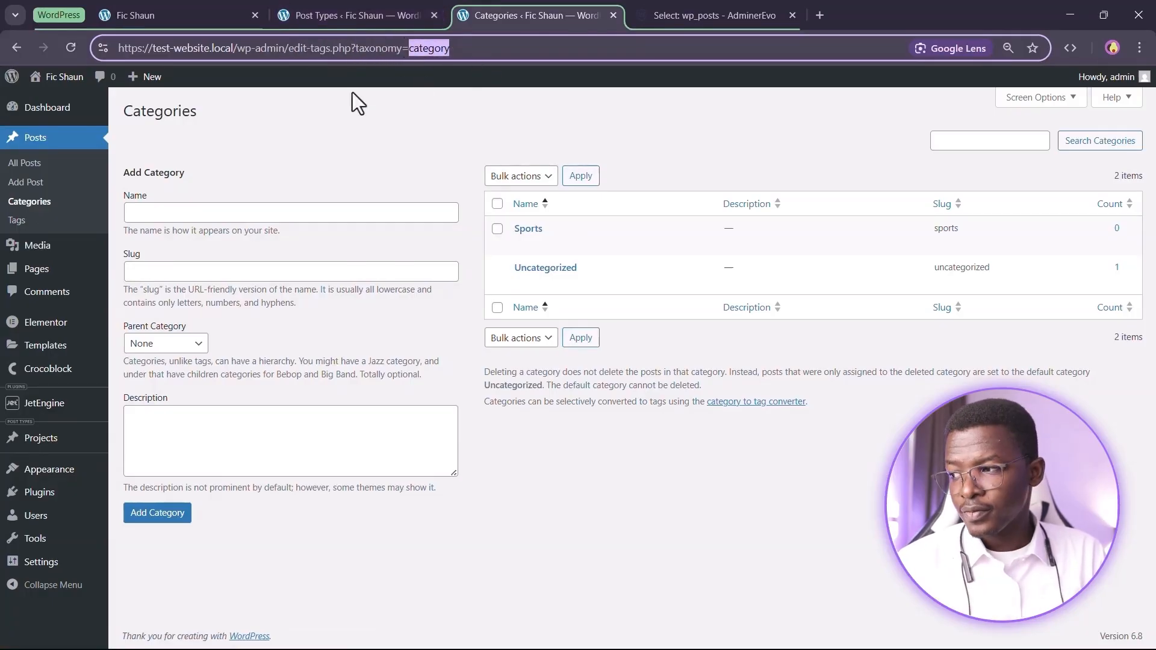
Open the post tags page and examine the script name and taxonomy parameter in its URL
left_click(37, 223)
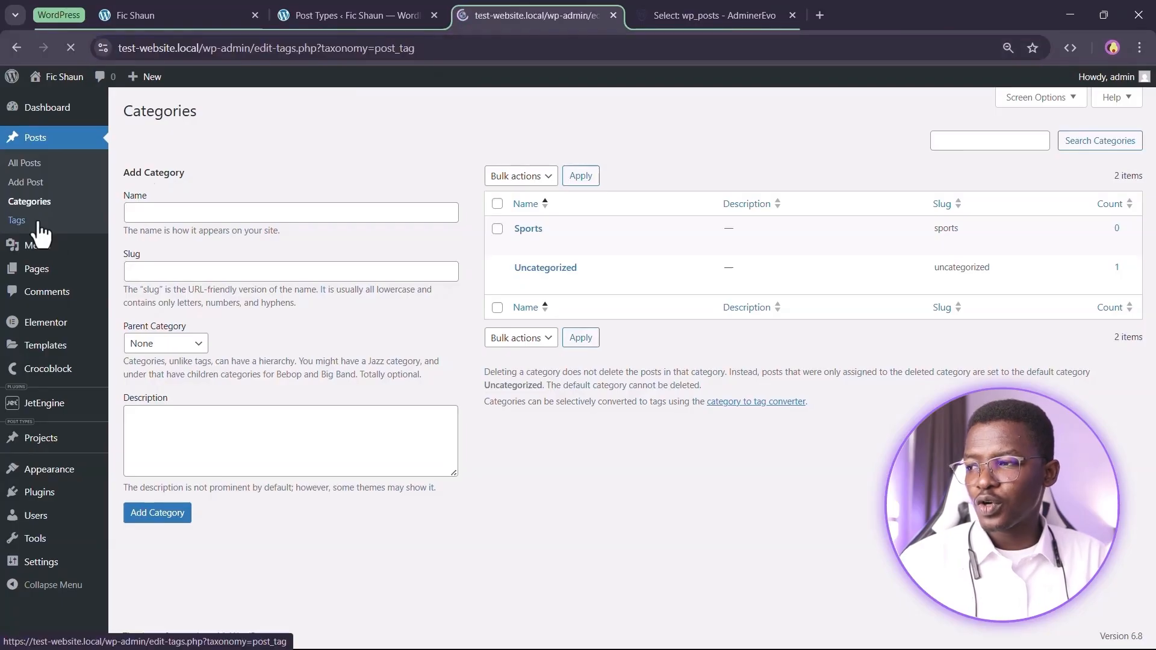
left_click_drag(254, 48, 317, 50)
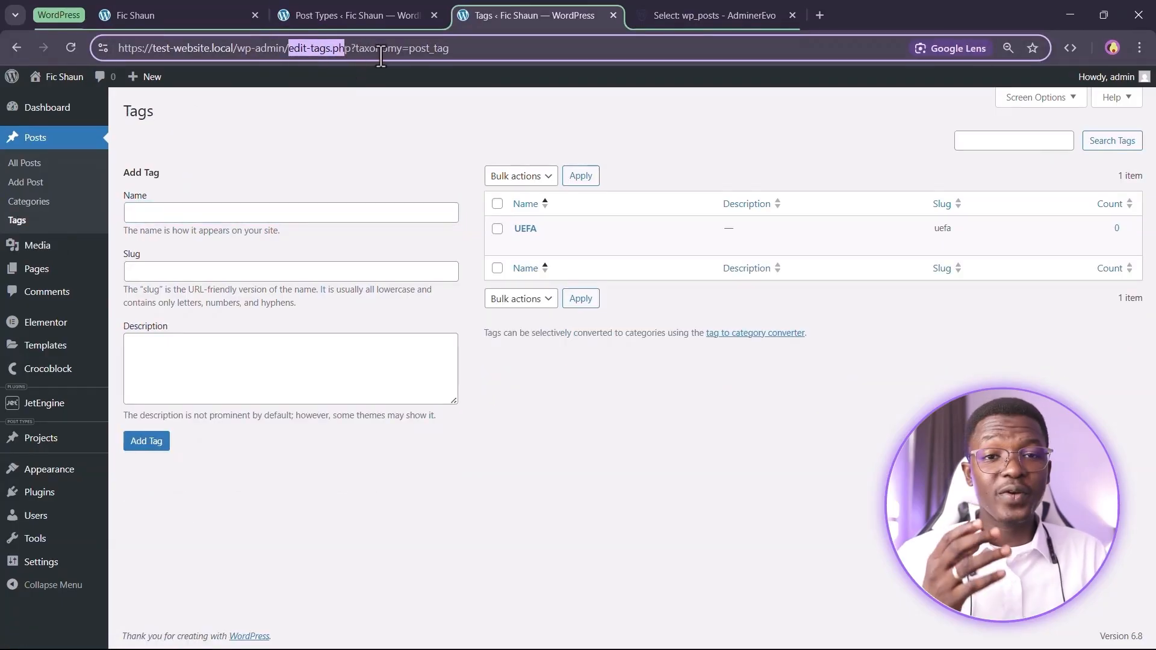
left_click(379, 53)
left_click_drag(401, 49, 493, 62)
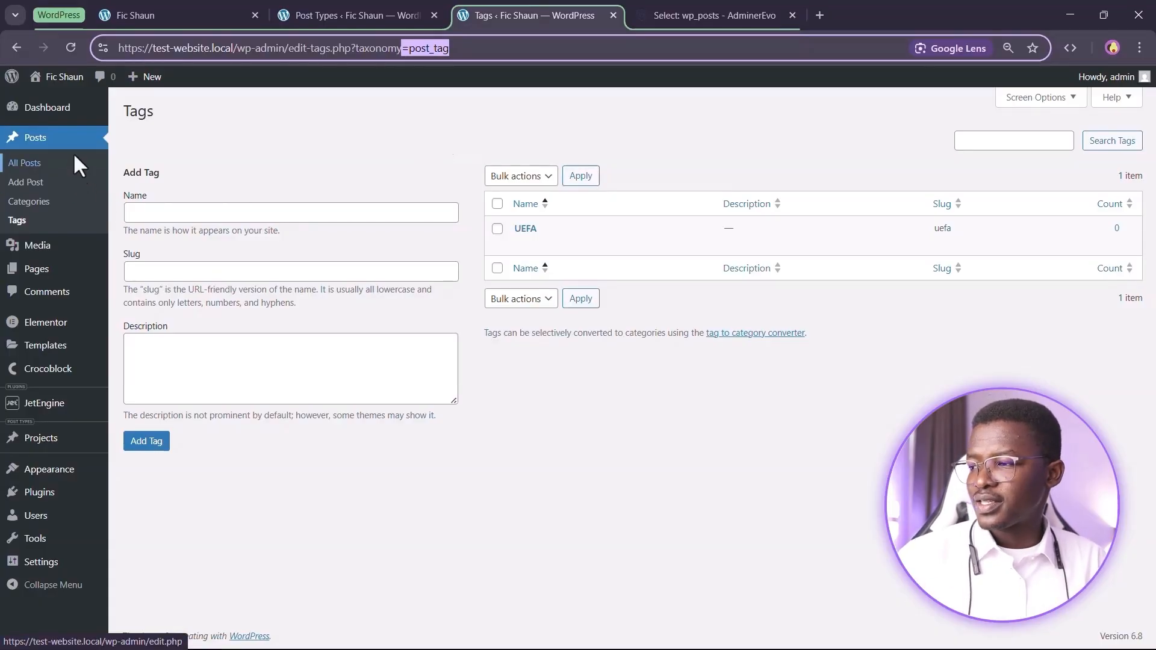
View the Uncategorized category's archive page in a new tab and examine its heading and the taxonomy part of its URL
left_click(30, 202)
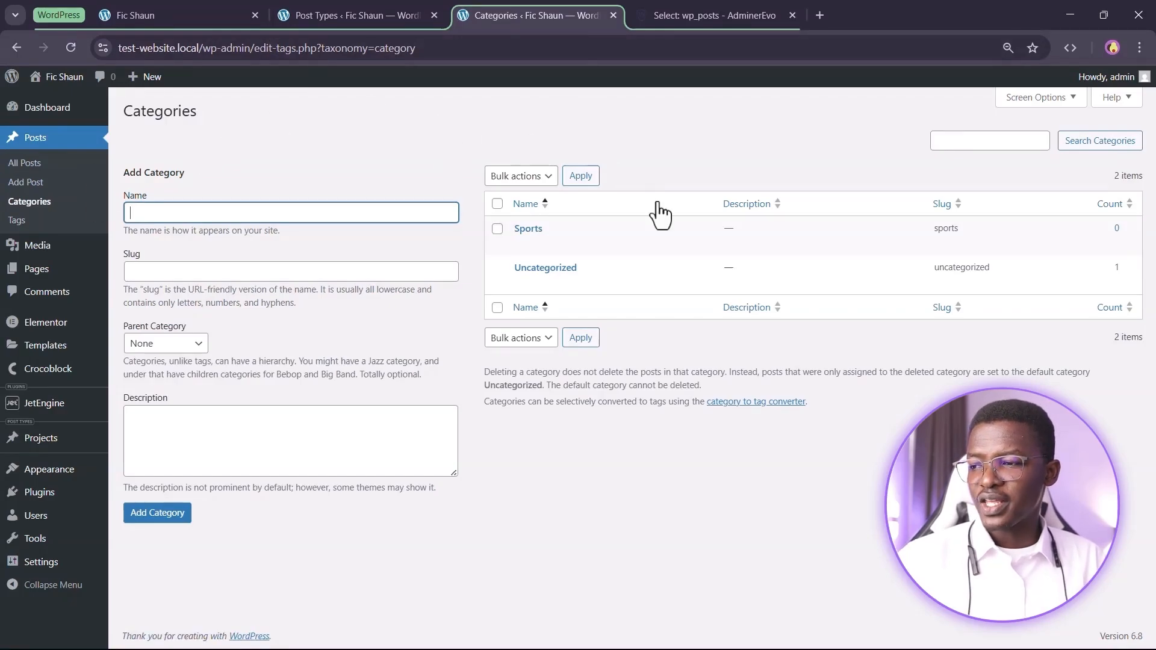
mouse_move(522, 278)
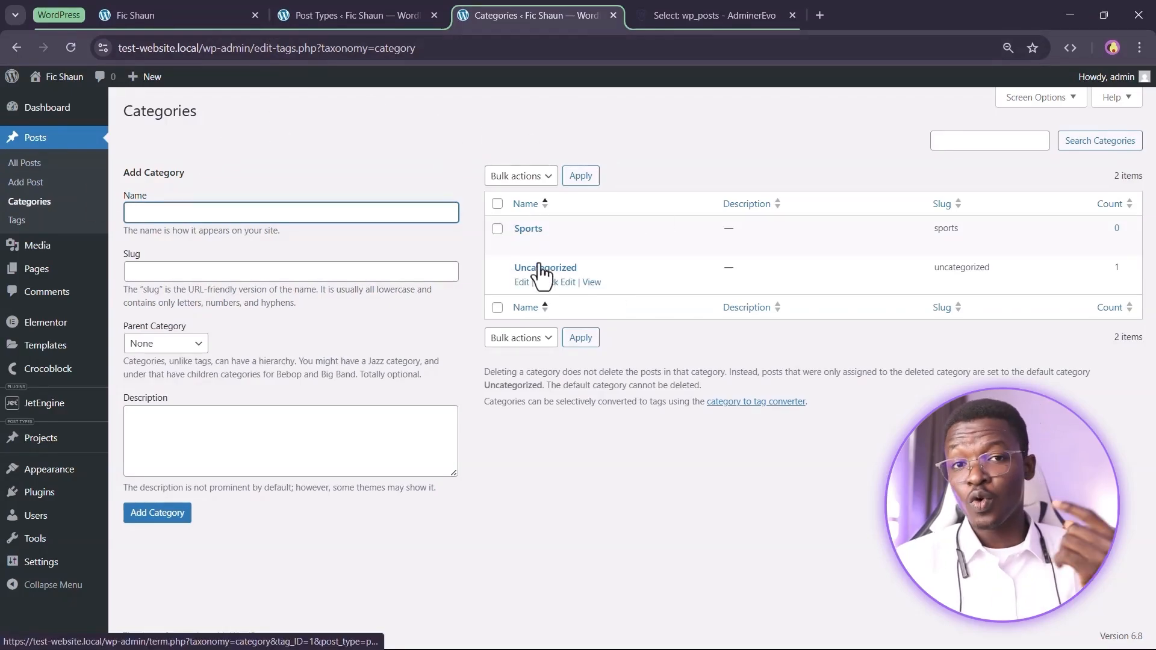
right_click(591, 281)
left_click(630, 295)
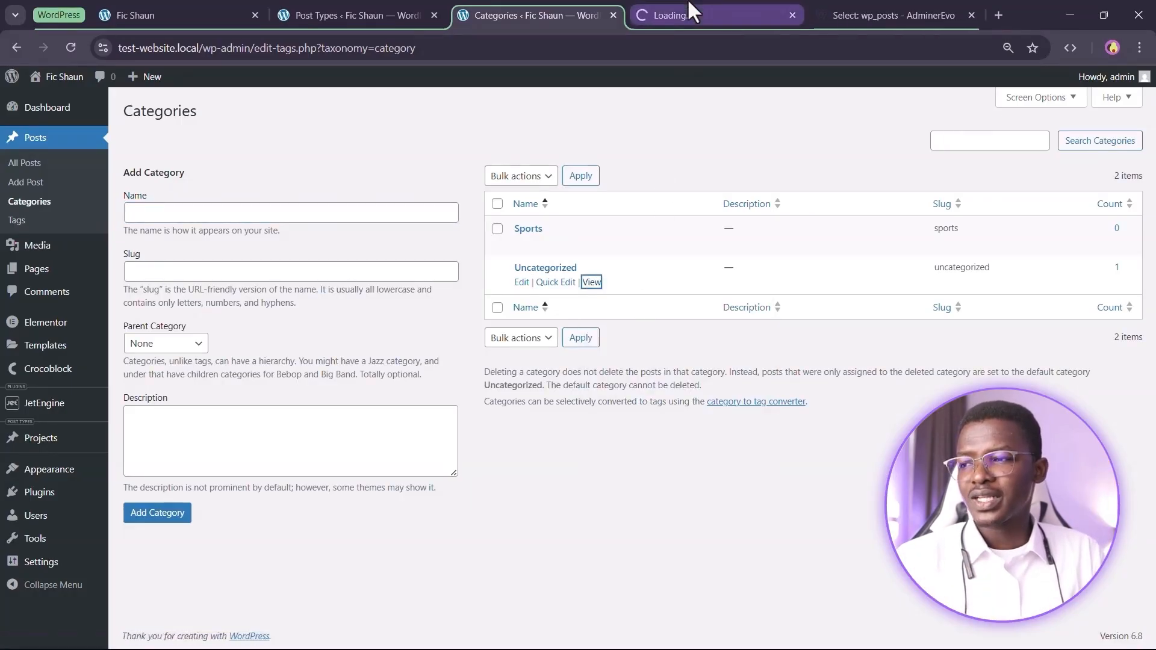
left_click(688, 8)
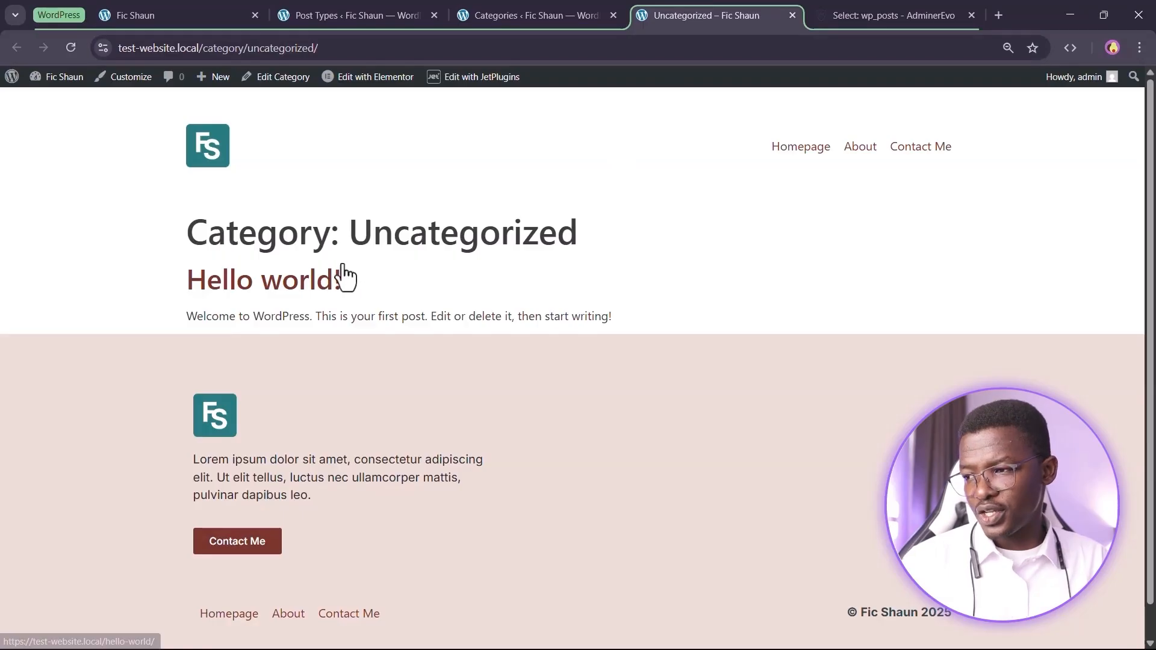
left_click_drag(149, 232, 635, 226)
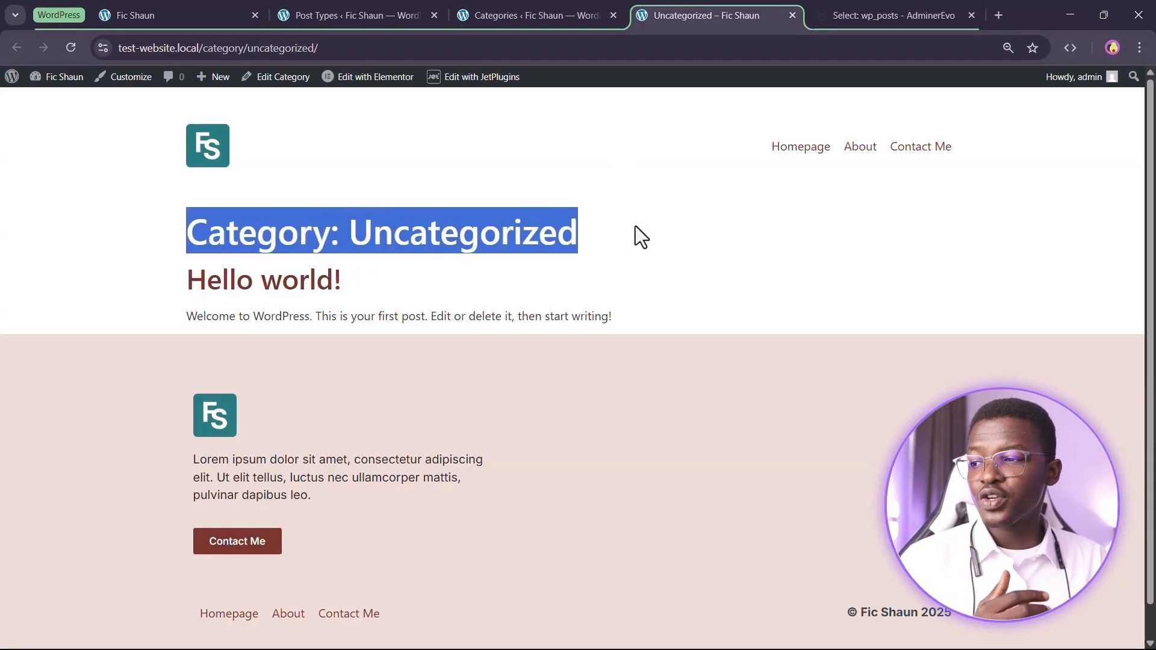
left_click(642, 222)
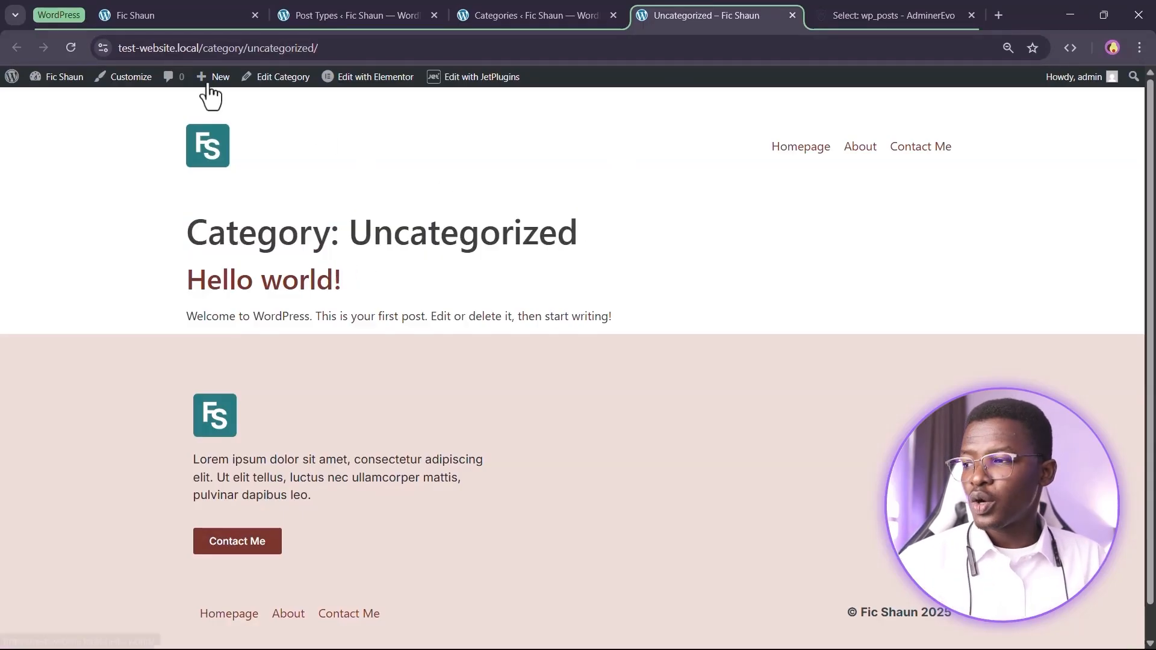
left_click_drag(200, 53, 243, 49)
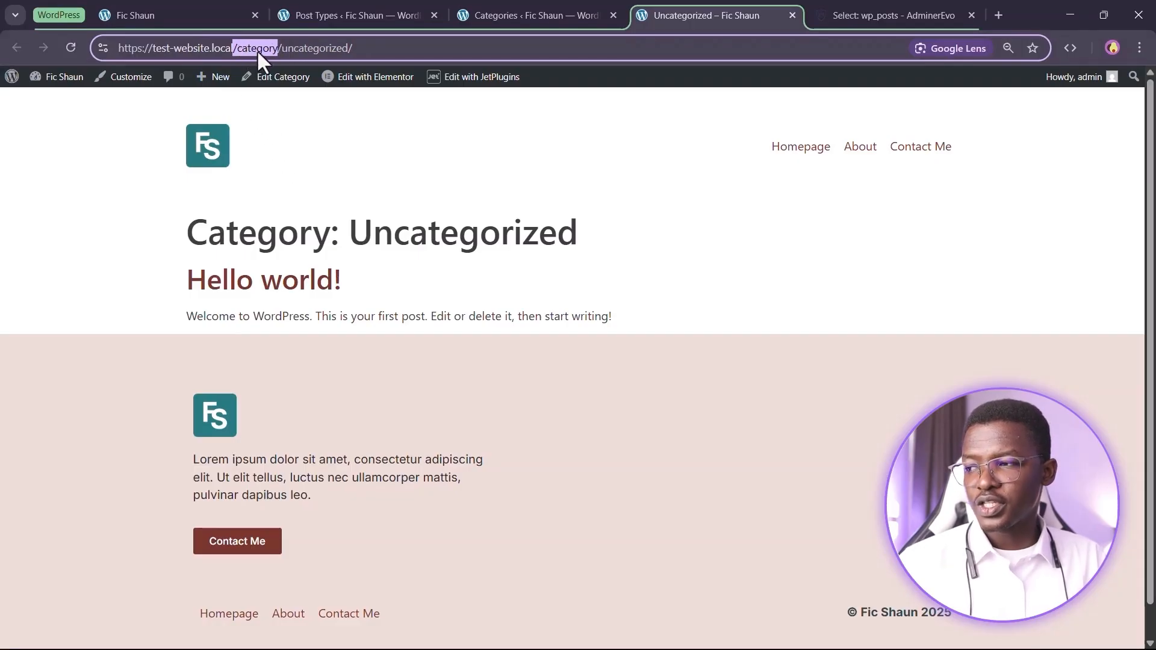
Compare the taxonomy name and the Uncategorized term slug on the categories admin page with the archive page's URL
left_click(530, 15)
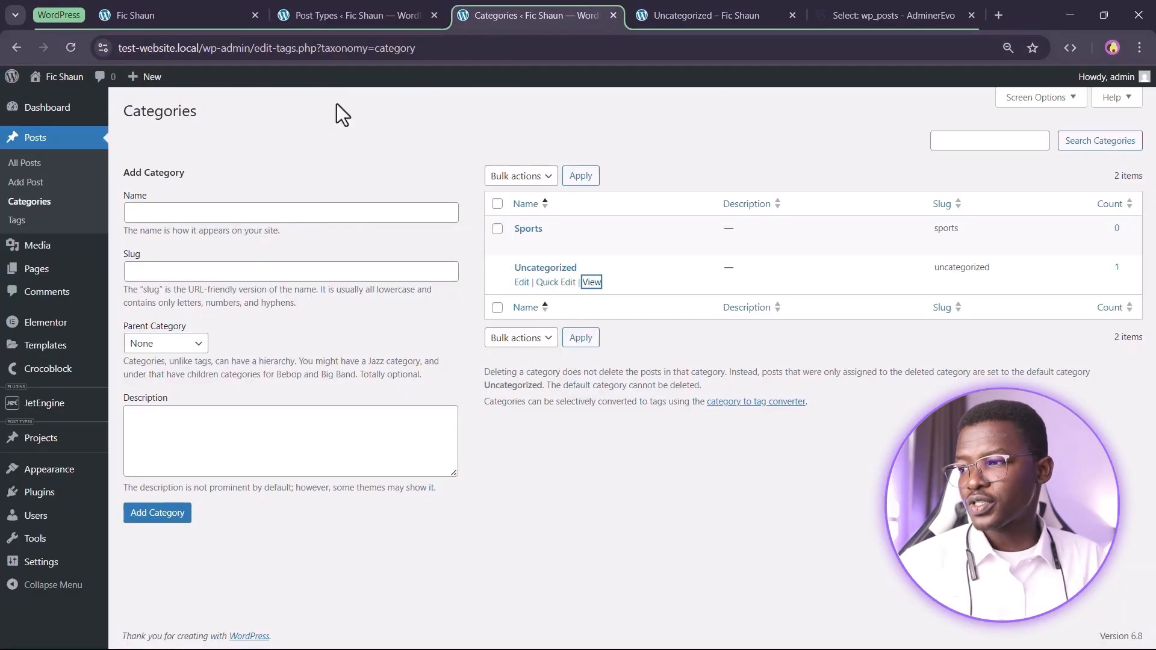
left_click_drag(370, 52, 447, 51)
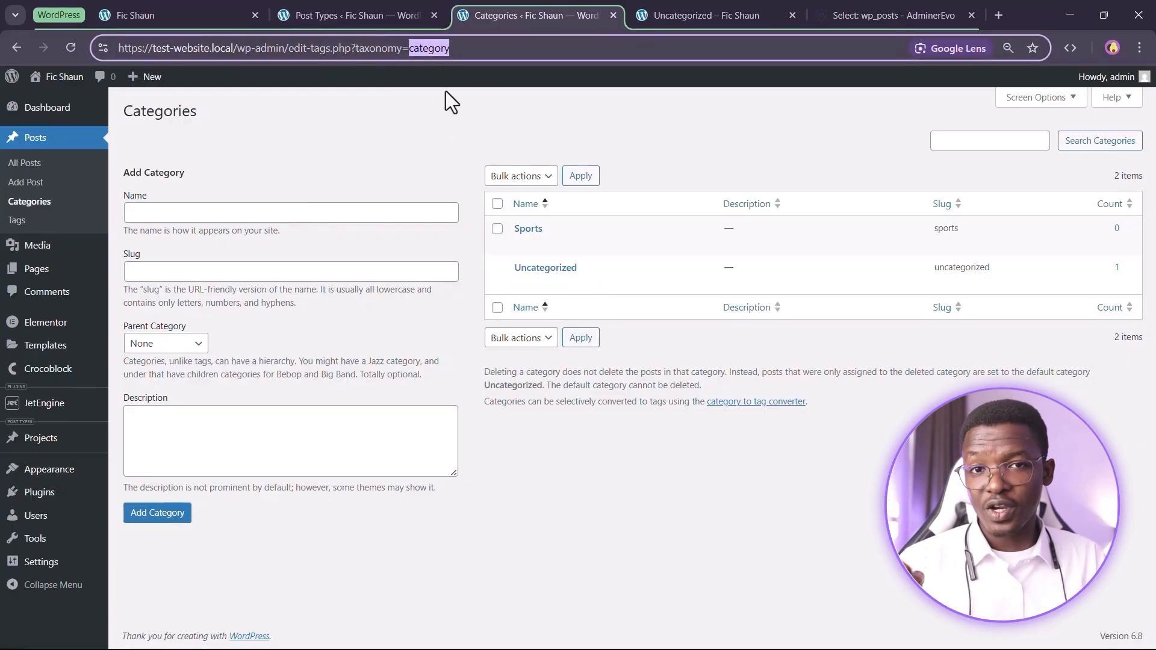
left_click(693, 15)
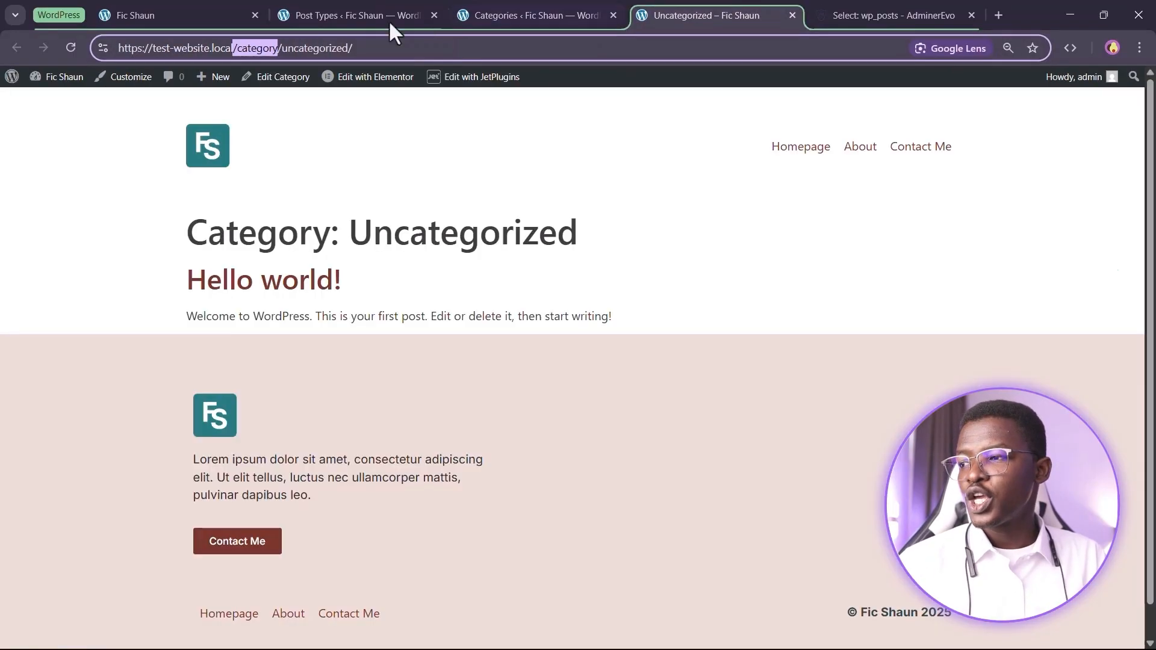
left_click_drag(282, 48, 340, 47)
left_click(540, 9)
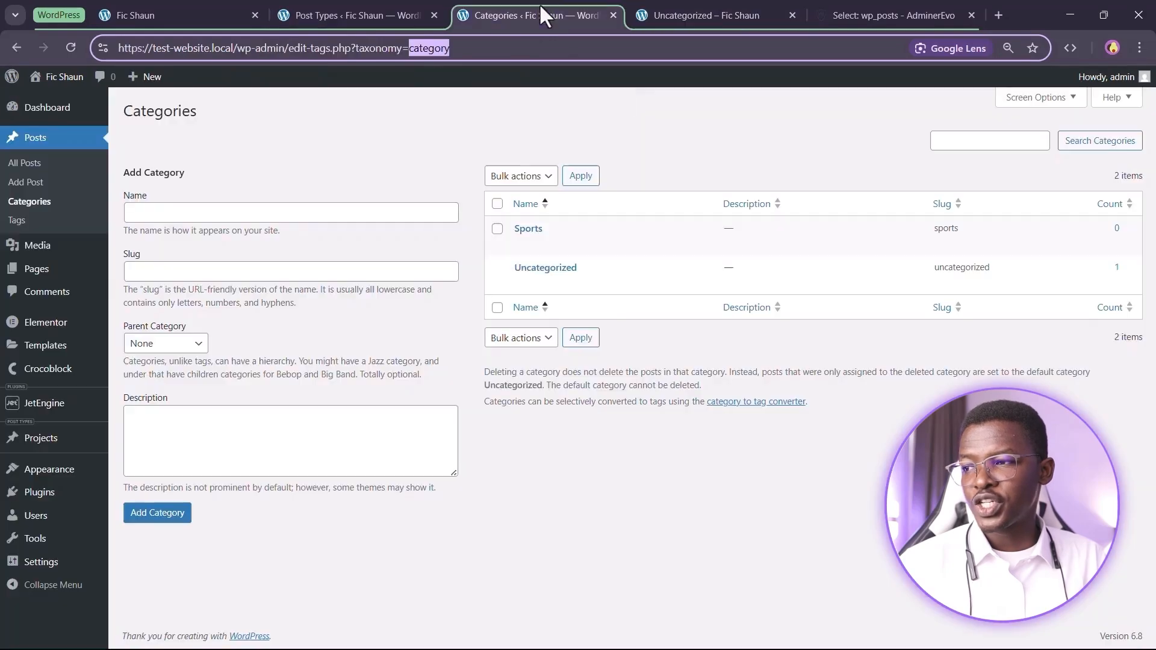
left_click_drag(935, 267, 991, 265)
left_click(742, 14)
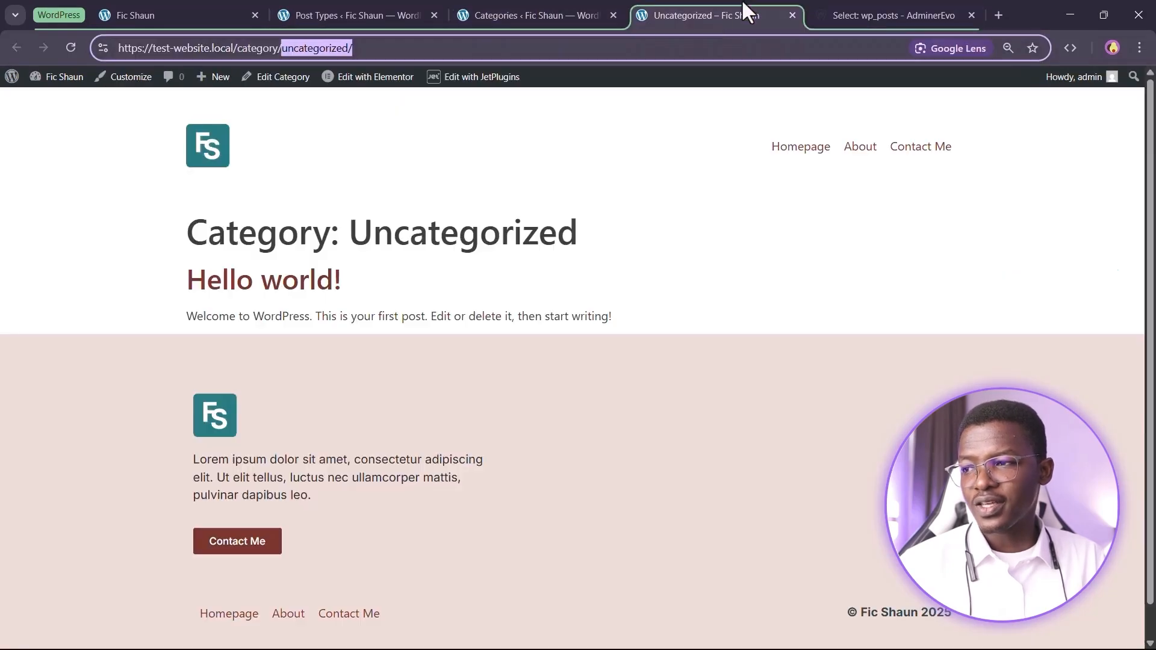
left_click_drag(234, 51, 229, 49)
Examine the Uncategorized term name in the category archive page's heading
left_click(522, 287)
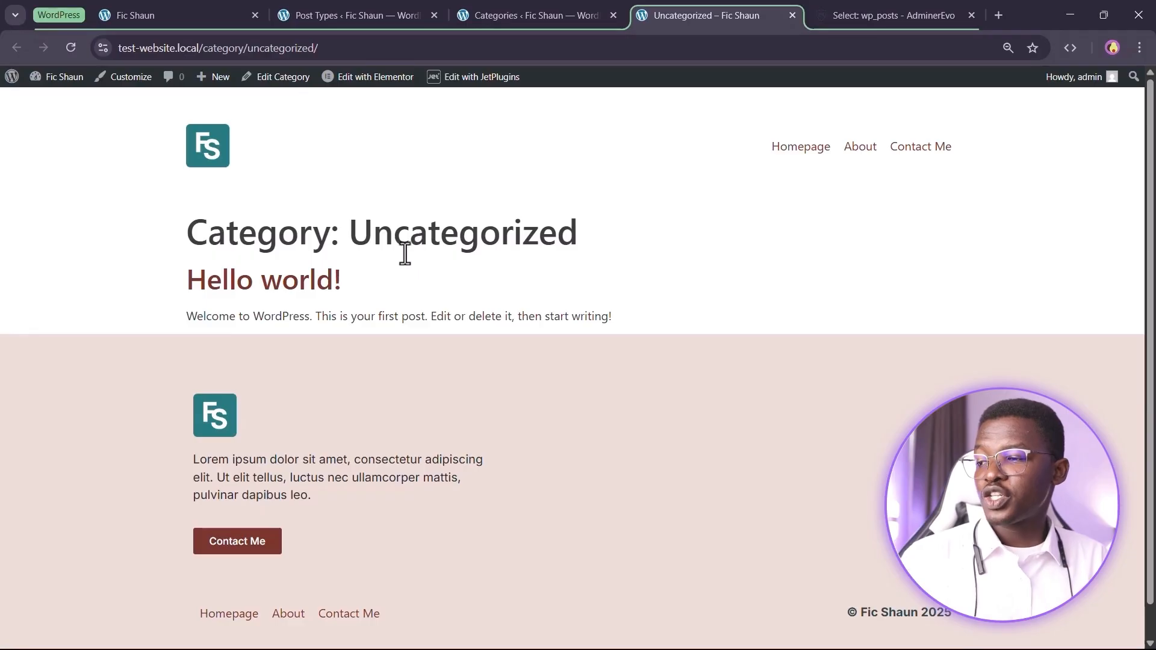
left_click_drag(358, 236, 666, 256)
left_click(666, 256)
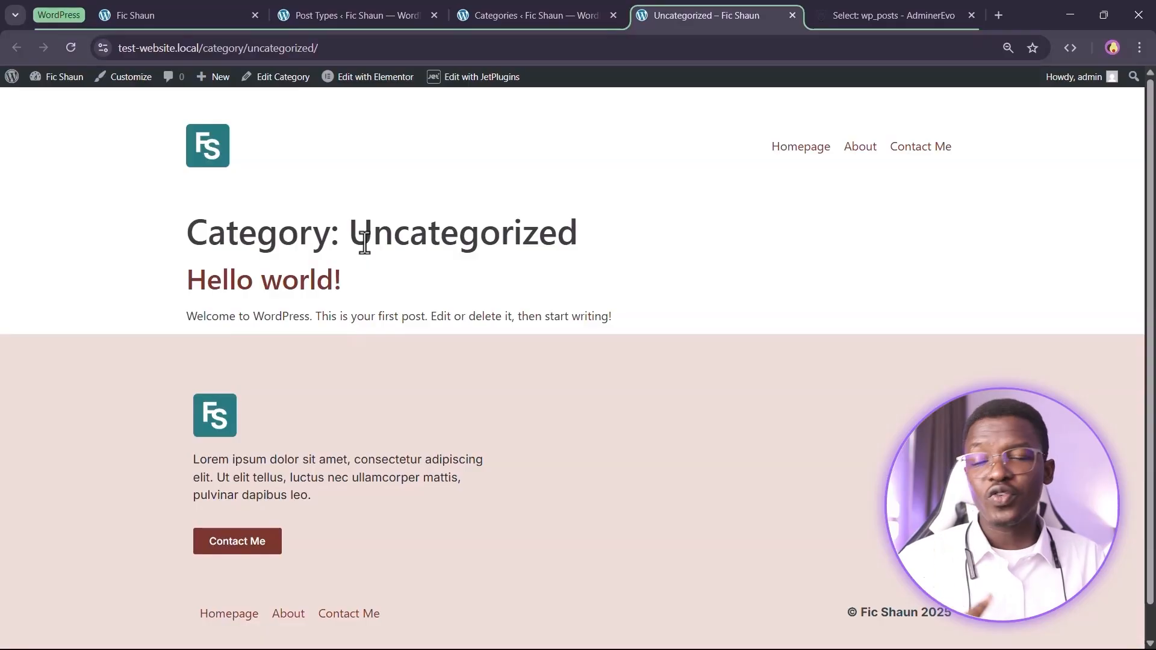
Open the Hello world! post from the Uncategorized archive in a new tab, then return and examine the archive's term name
right_click(311, 287)
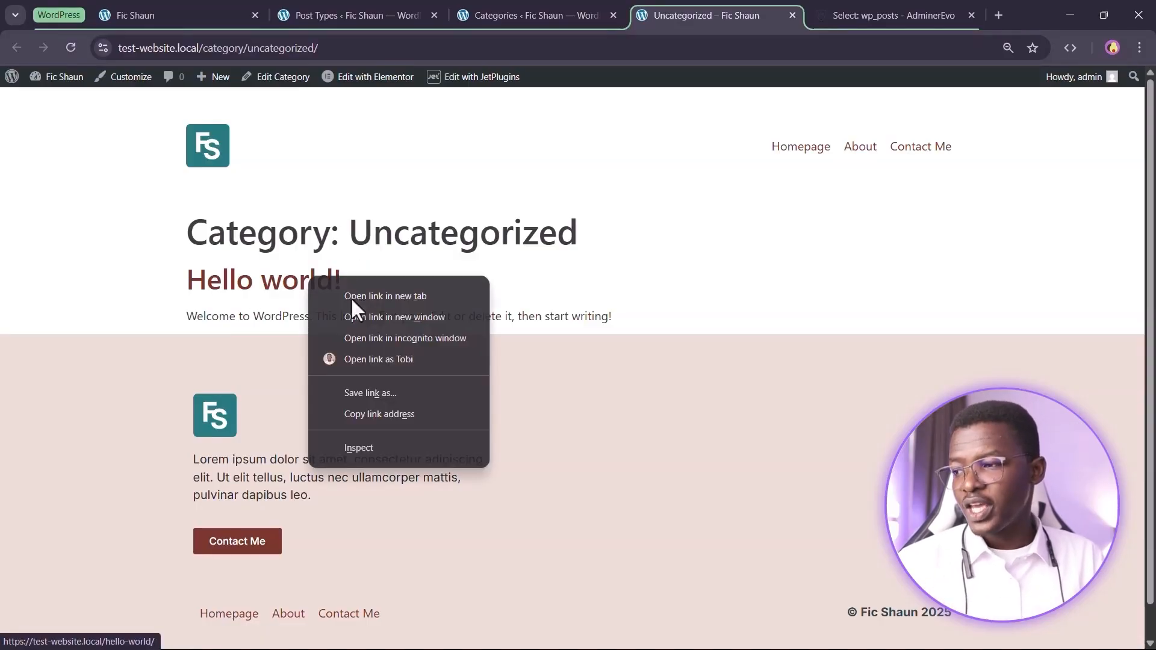
left_click(382, 296)
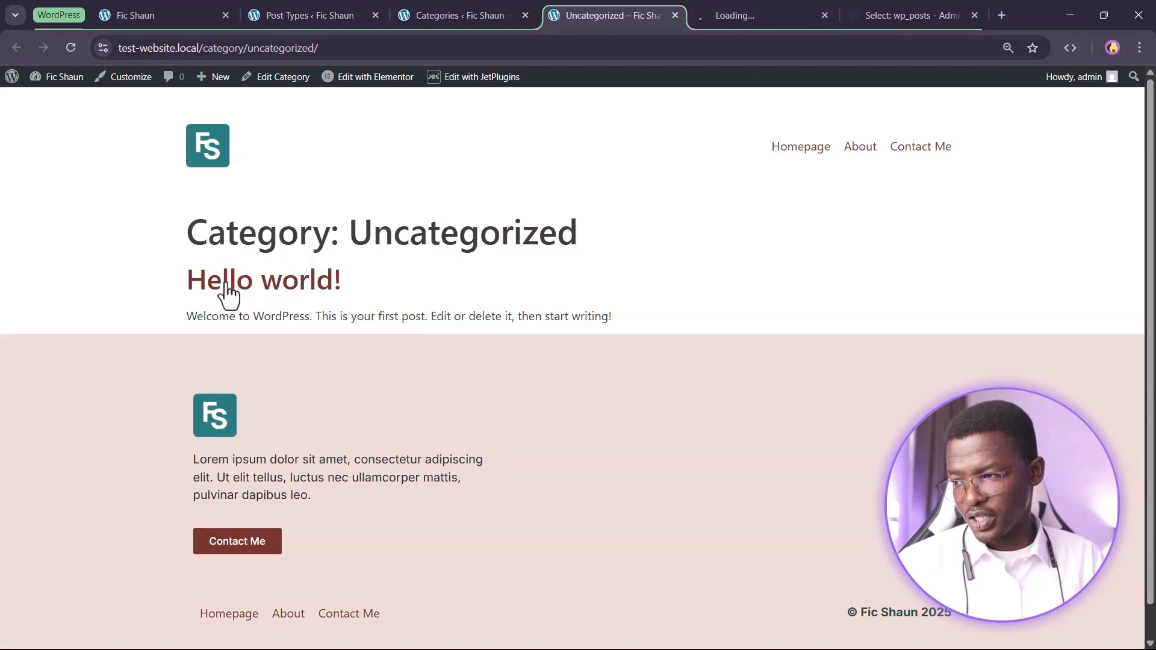
left_click(771, 10)
left_click(620, 9)
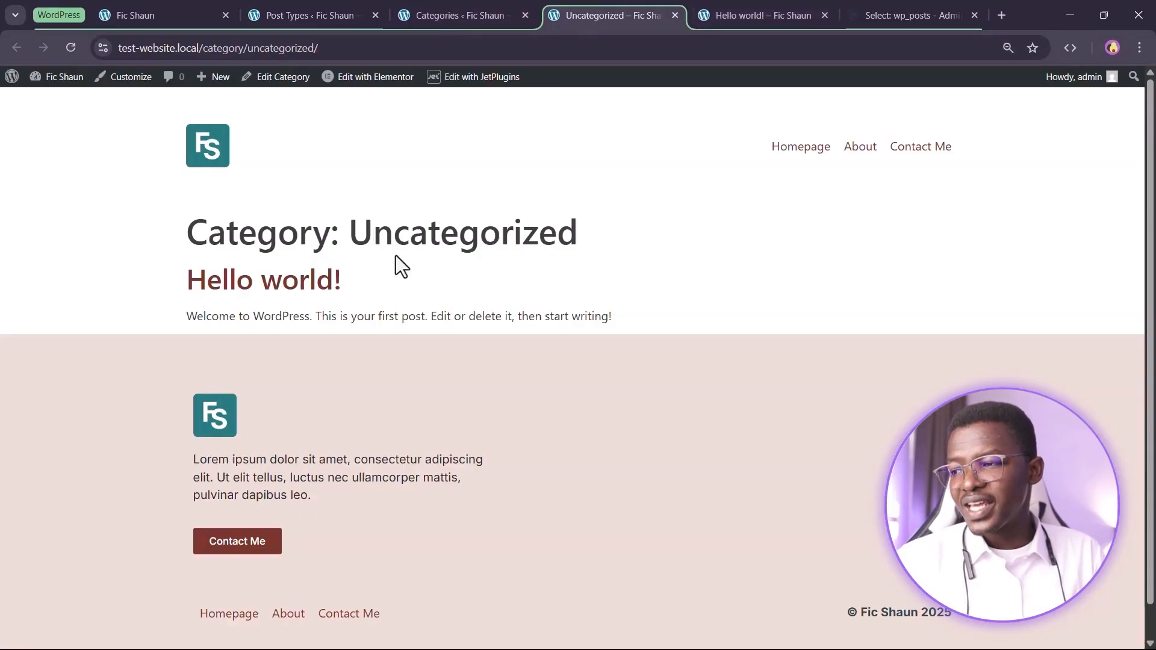
left_click_drag(352, 234, 621, 244)
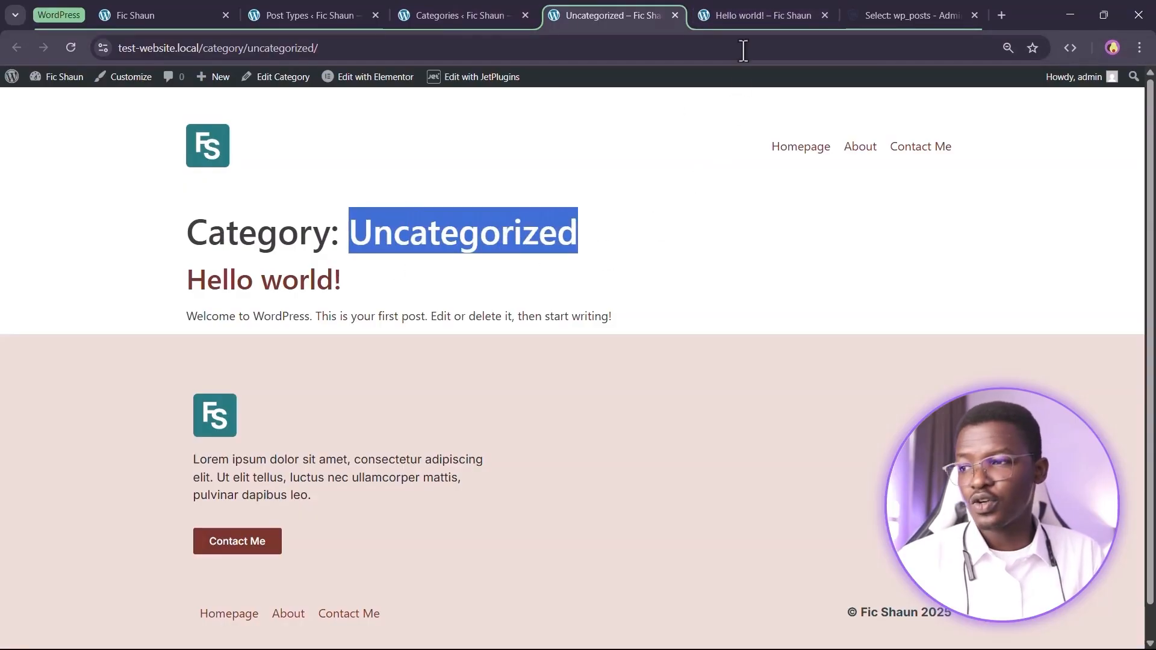
Edit the Hello world! post to replace its Uncategorized category with Sports and save the post
left_click(755, 16)
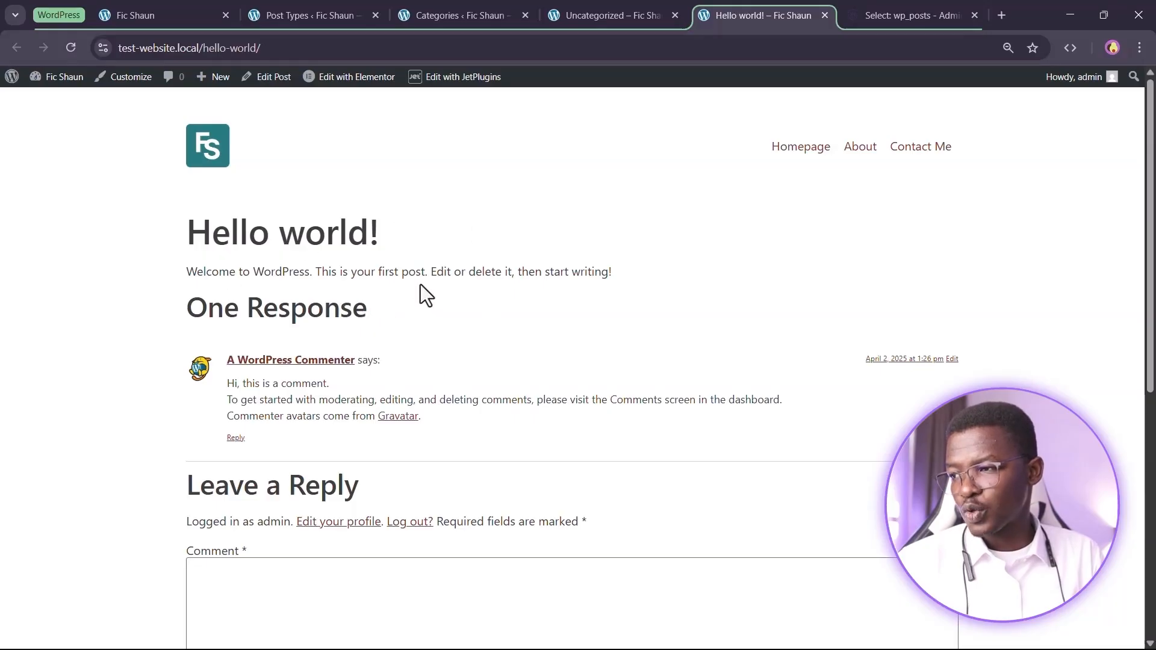
left_click(271, 78)
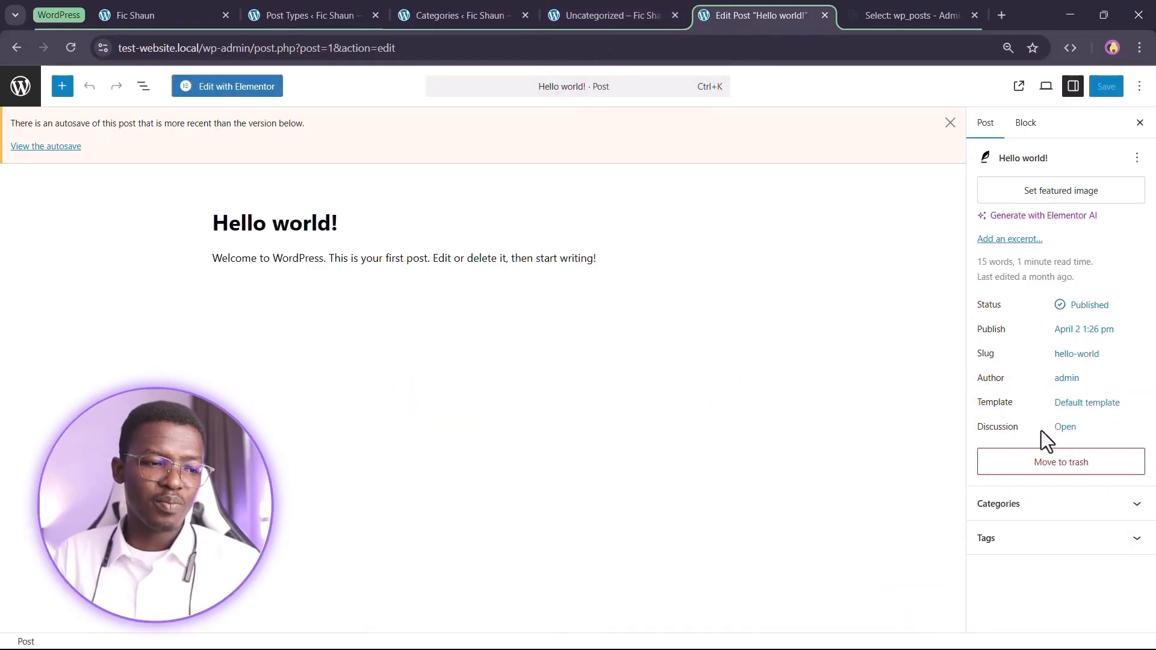
left_click(1024, 509)
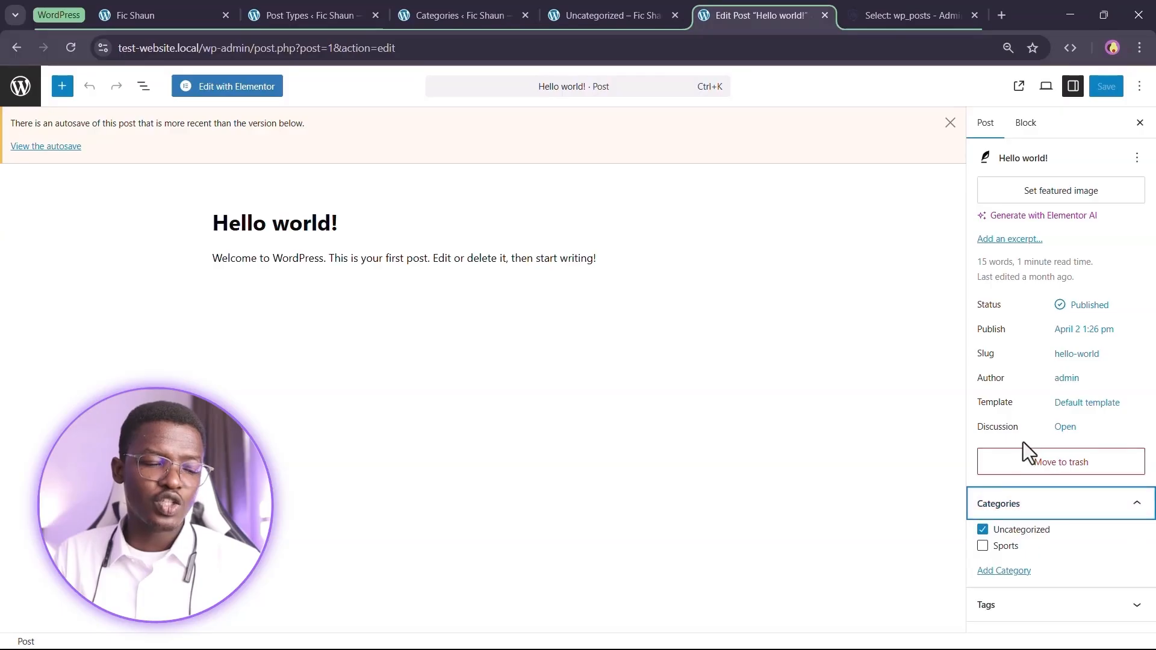
left_click(983, 530)
left_click(983, 547)
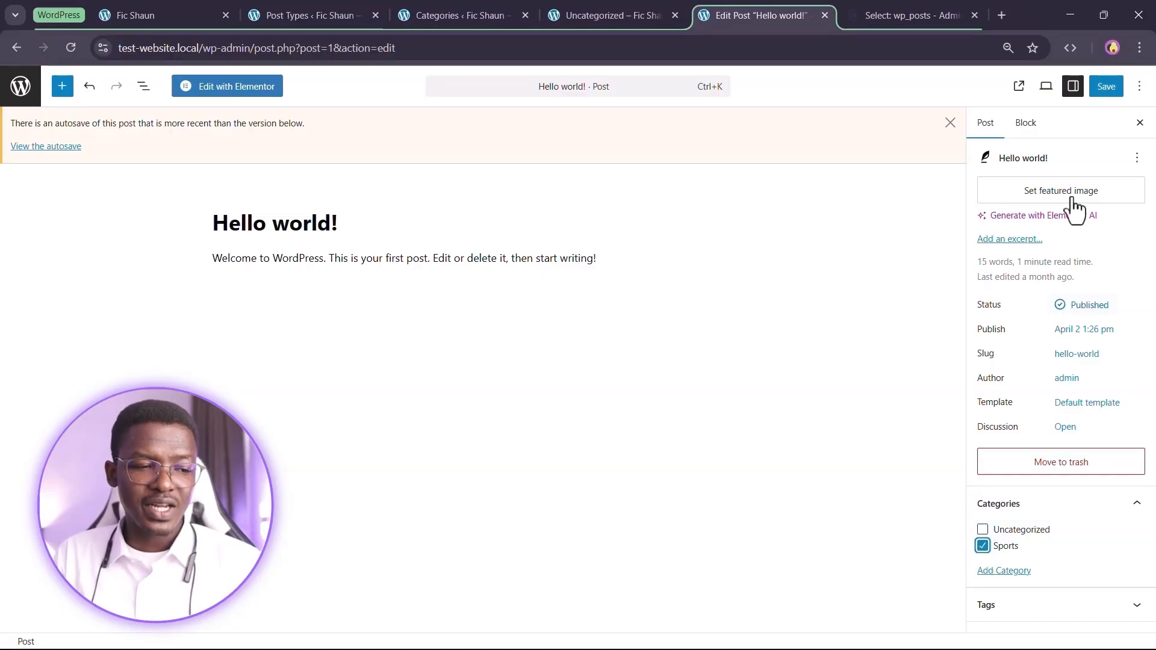
left_click(1106, 86)
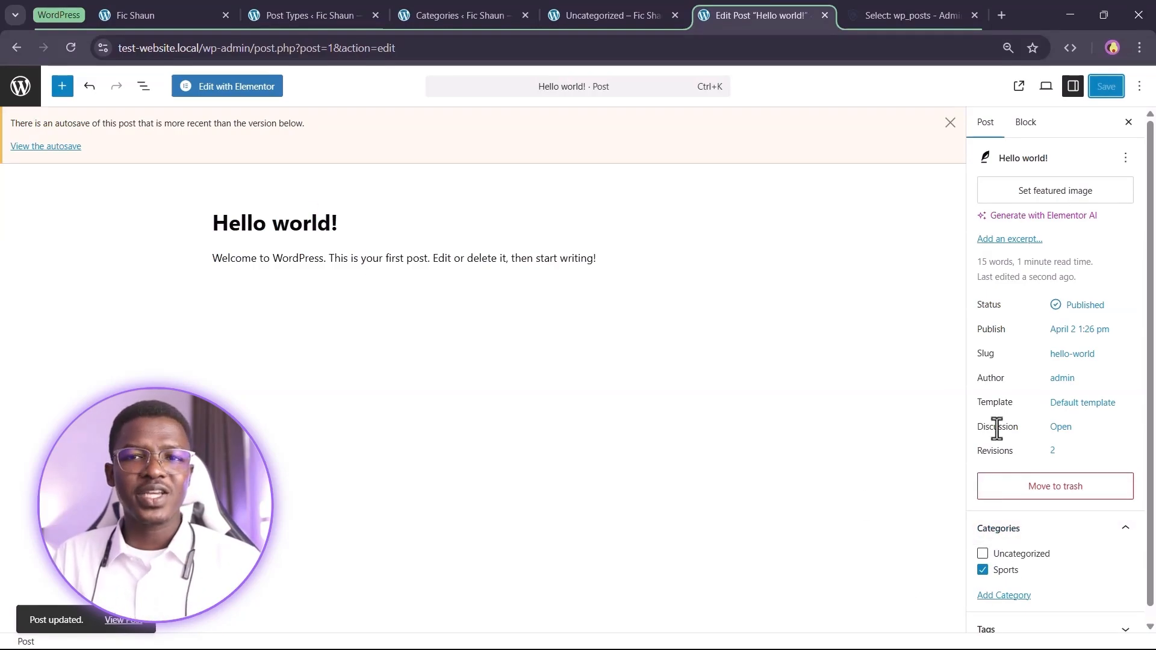
Reload the Uncategorized category's archive page and examine its heading and listed posts
left_click(586, 3)
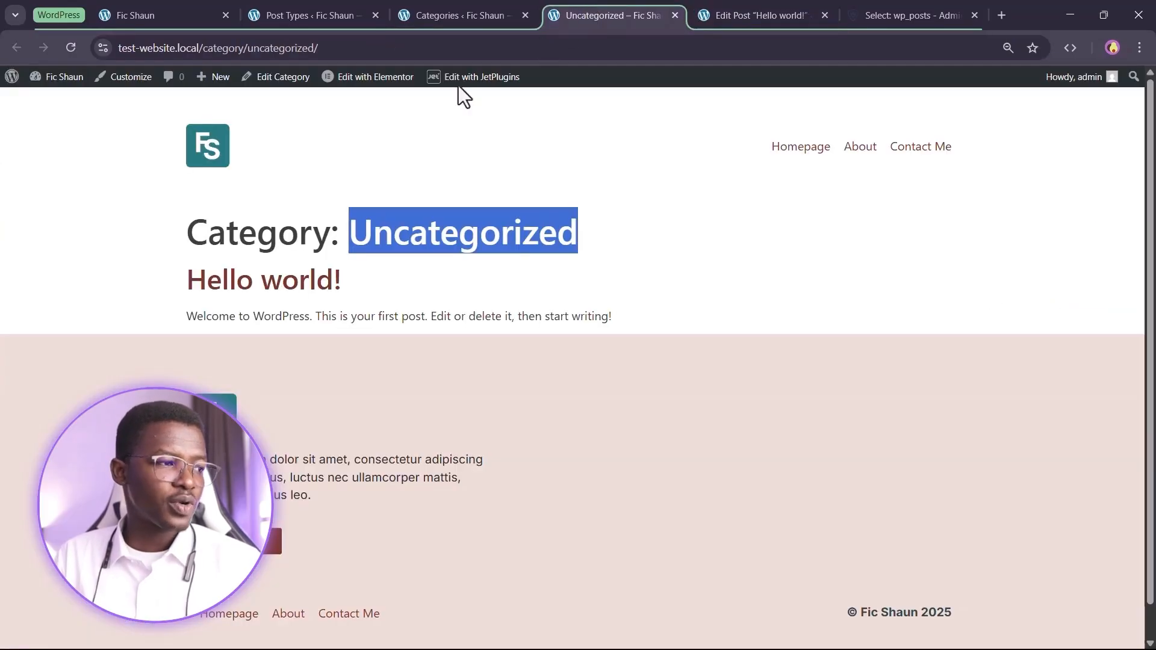
left_click(66, 46)
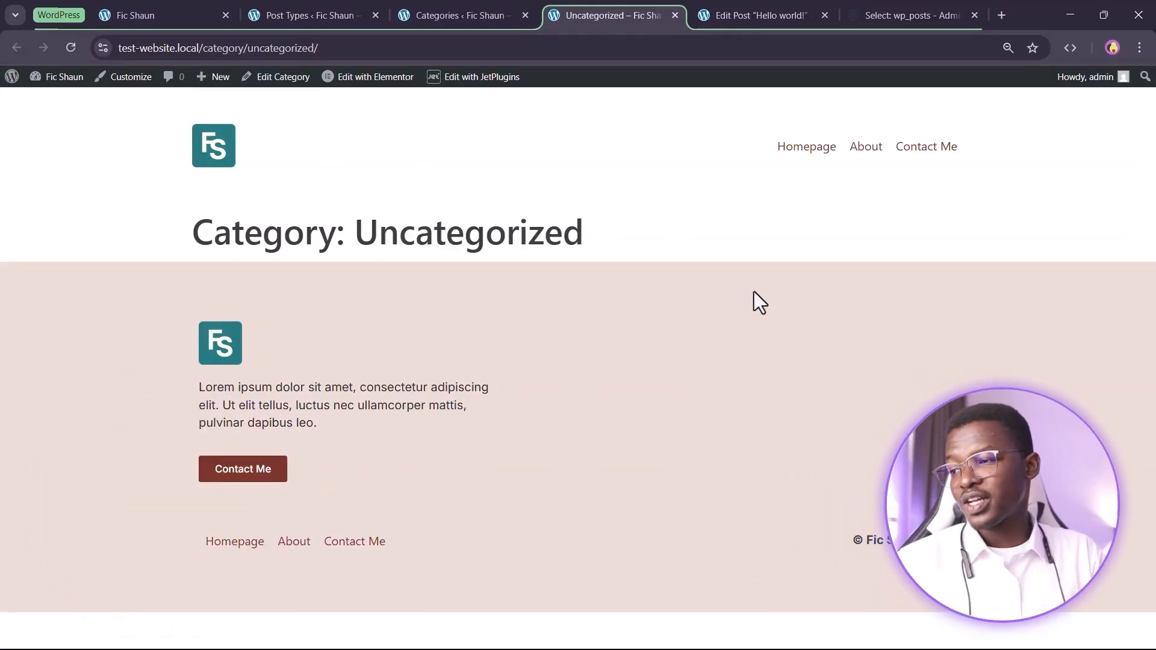
left_click_drag(643, 230, 75, 227)
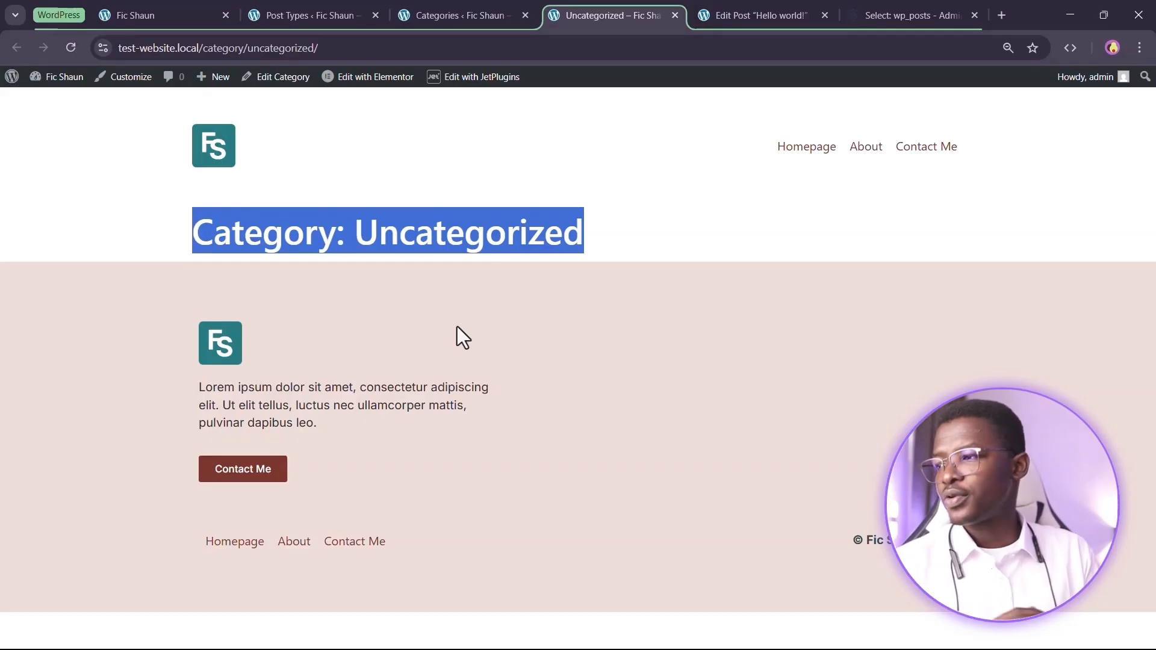
Open JetEngine's custom taxonomies list, show the built-in taxonomies and examine the slug of the Elementor library categories
left_click(364, 8)
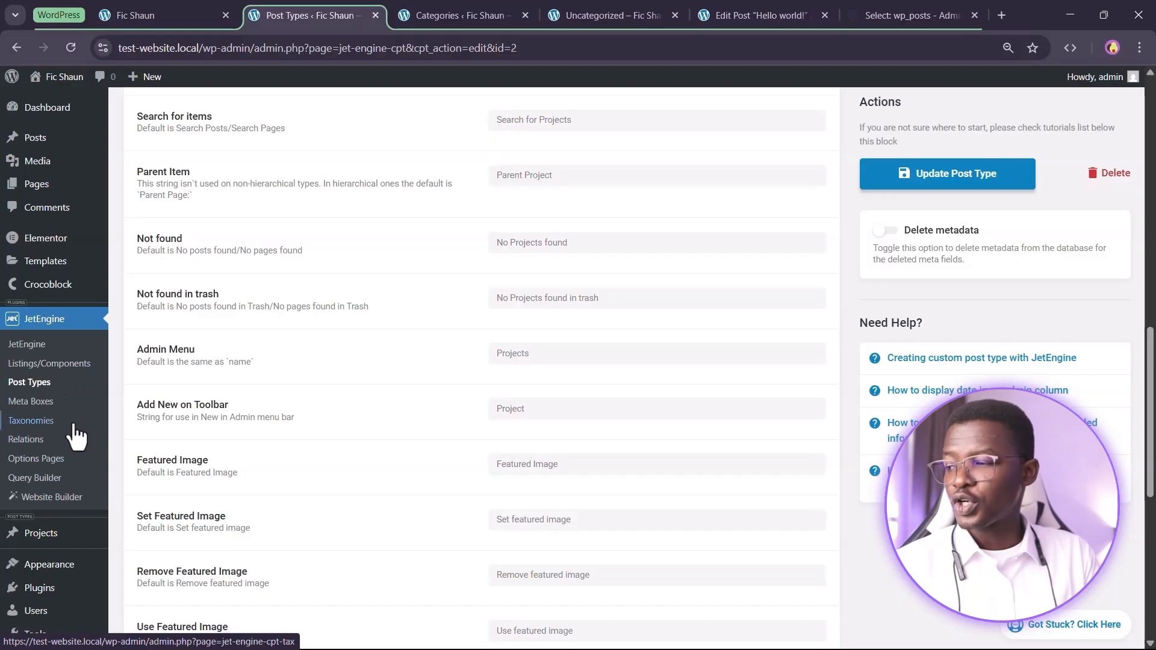
left_click(18, 428)
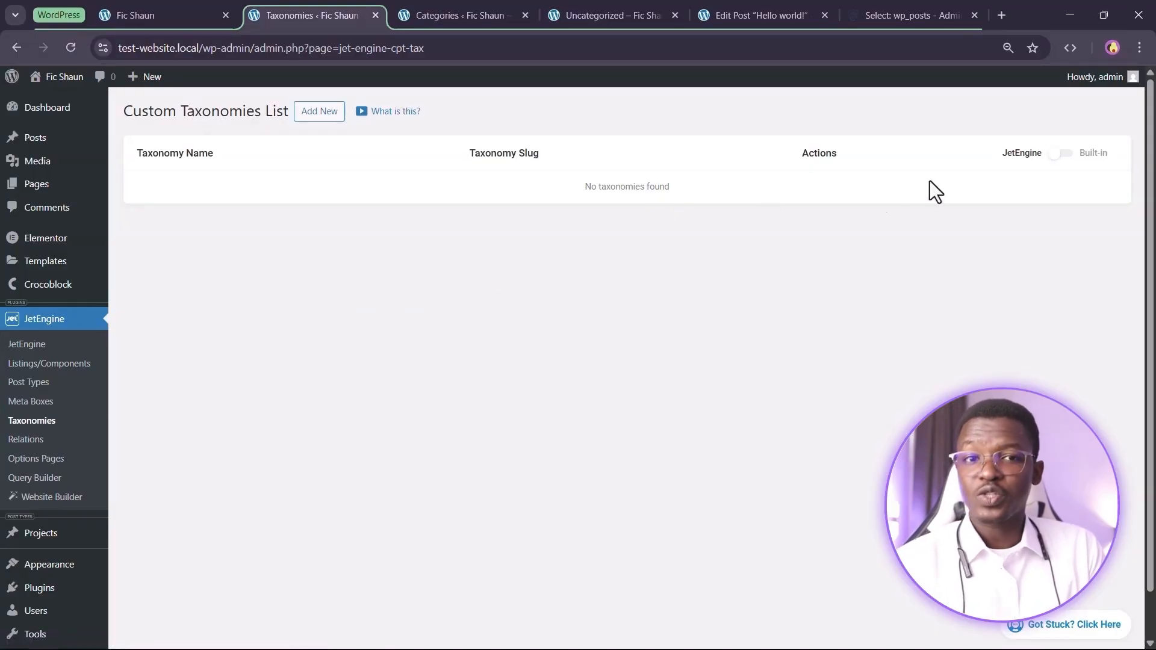
left_click(1057, 158)
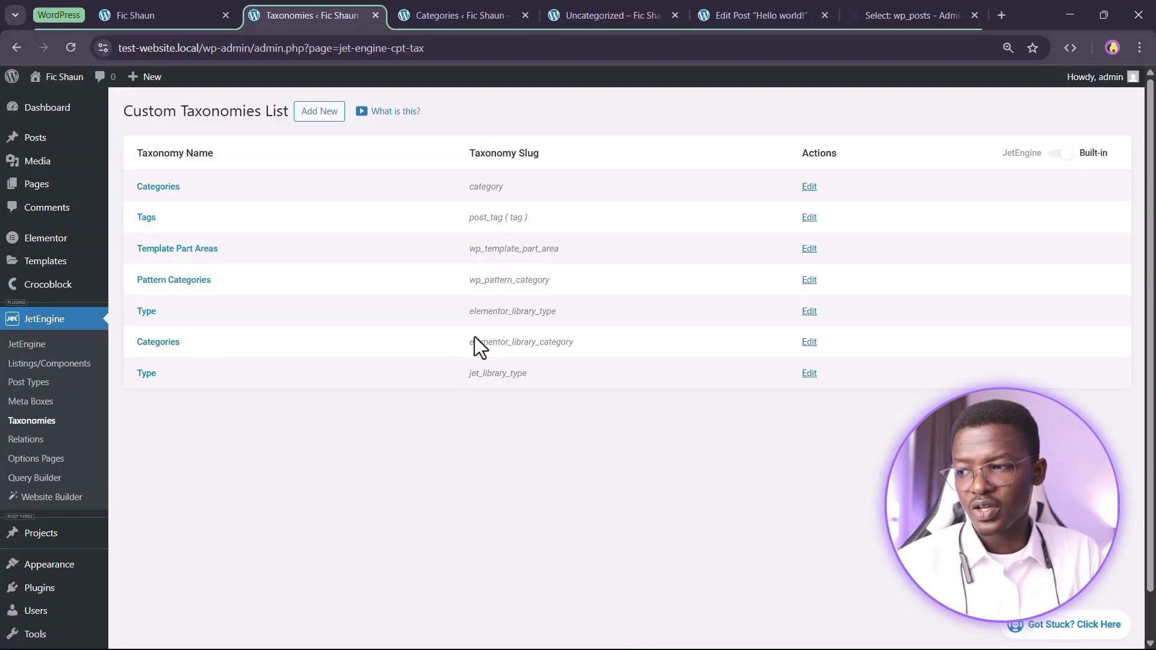
double_click(490, 343)
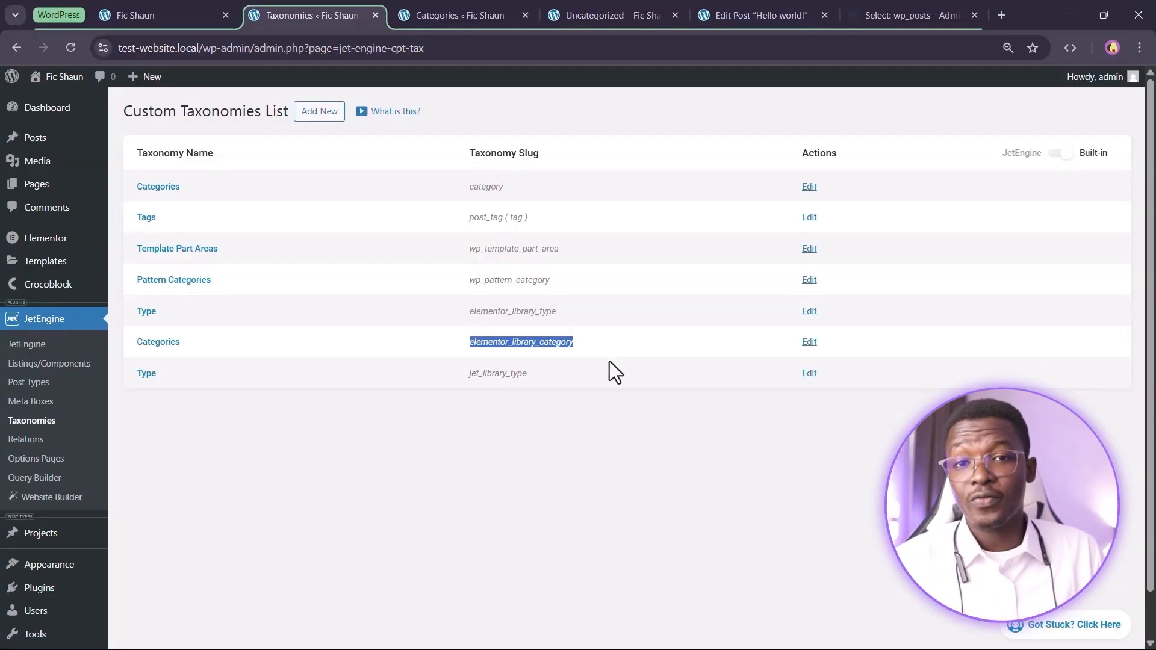
left_click(608, 360)
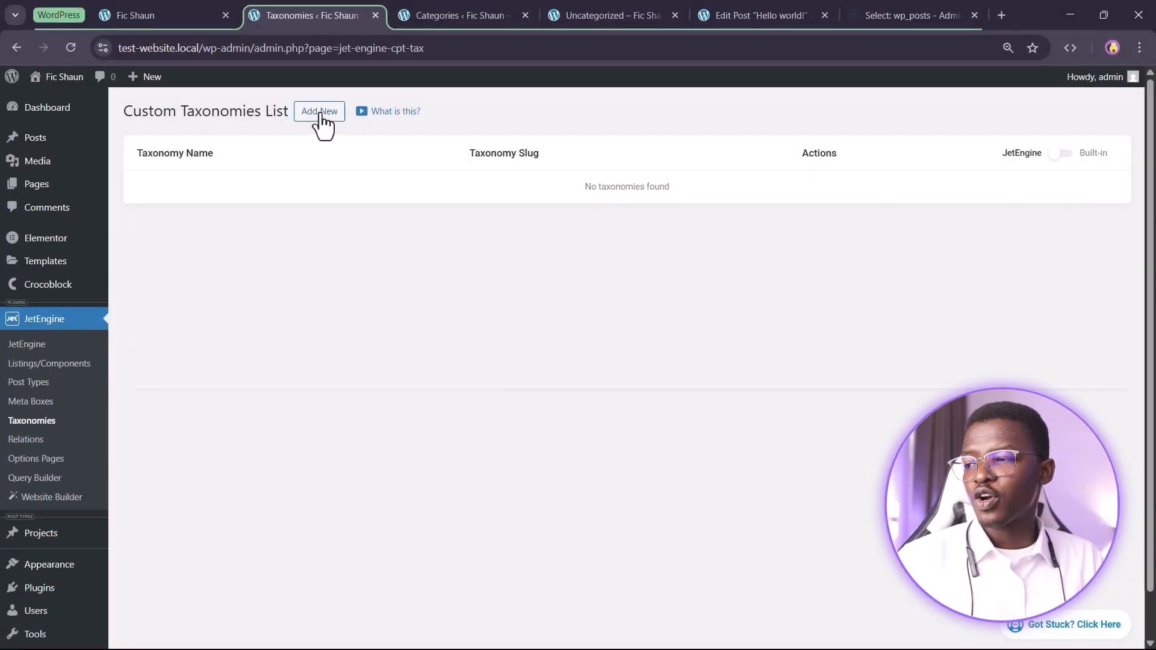
Start a new JetEngine taxonomy and name it Skill
left_click(321, 114)
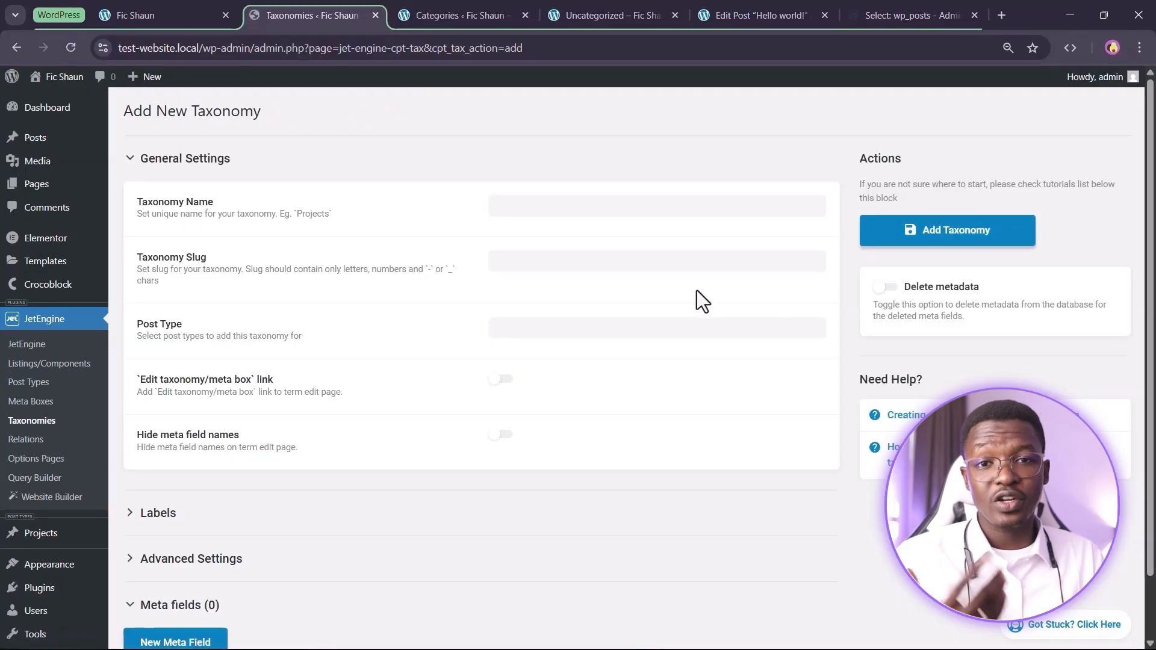
left_click(620, 207)
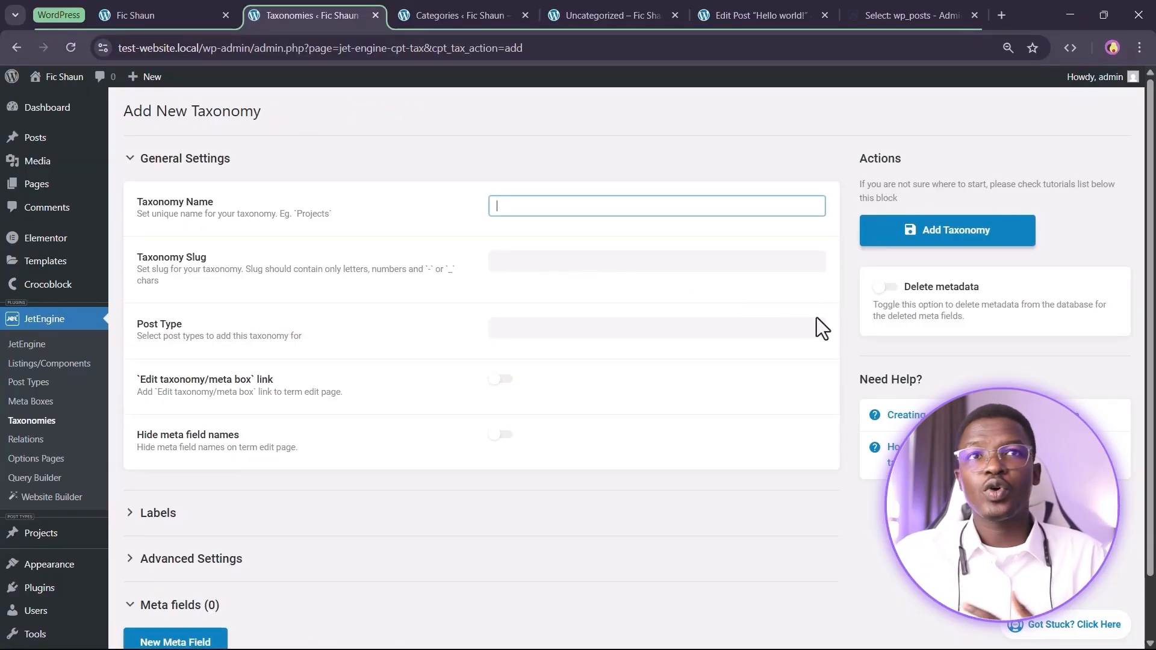
type("Skill")
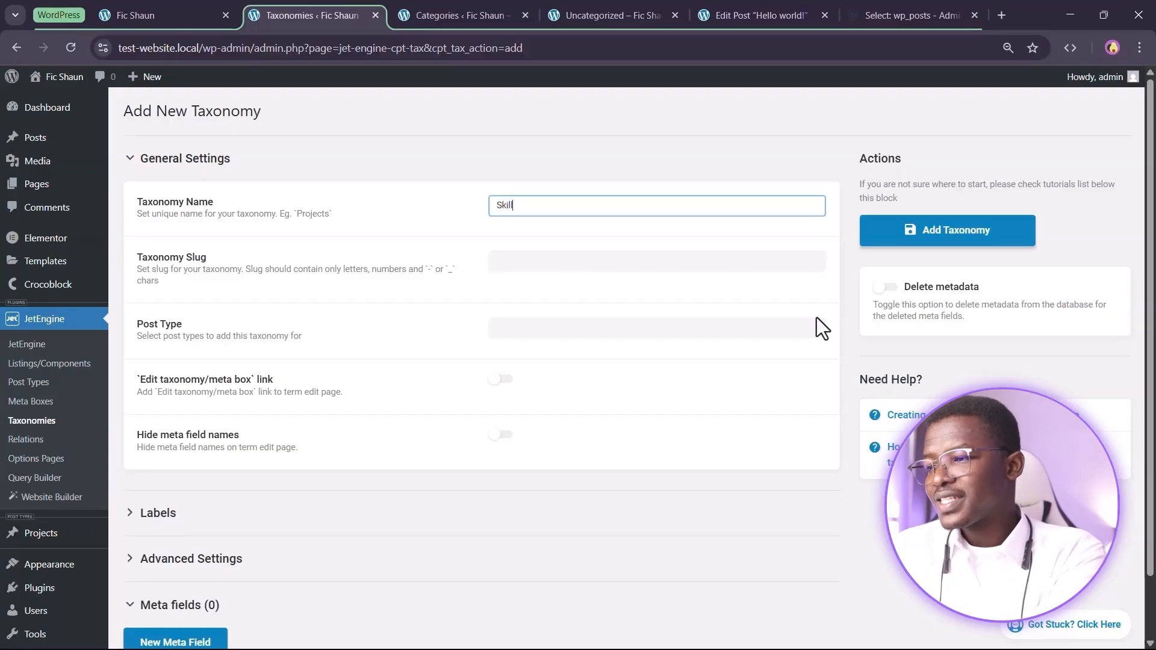
left_click(367, 252)
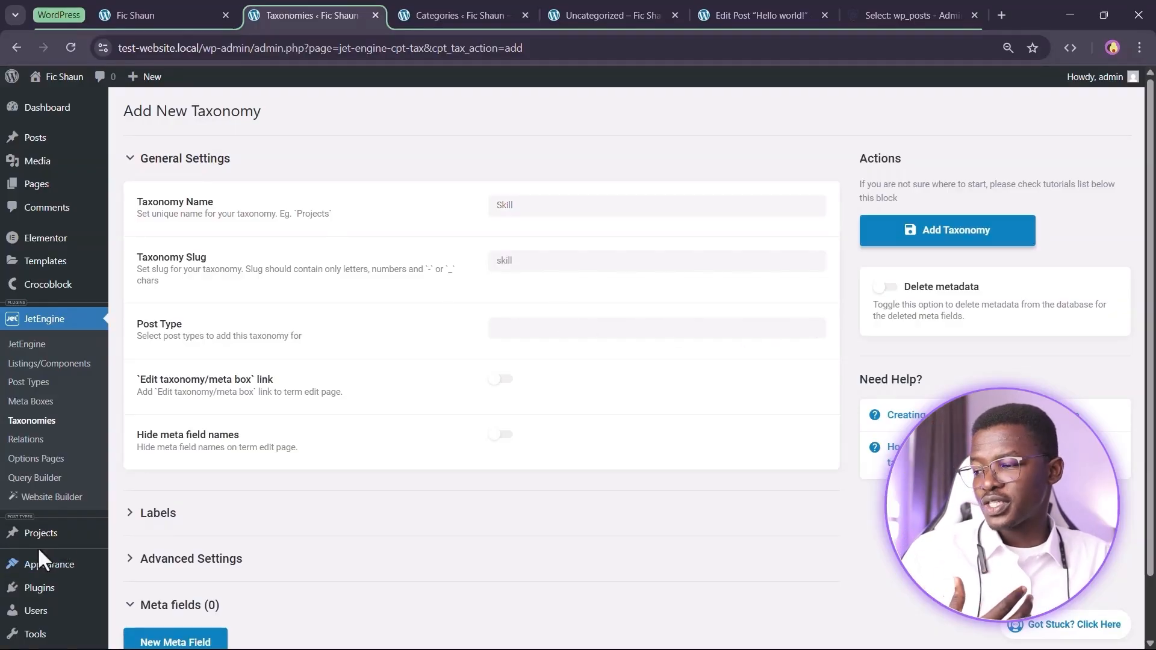
mouse_move(52, 545)
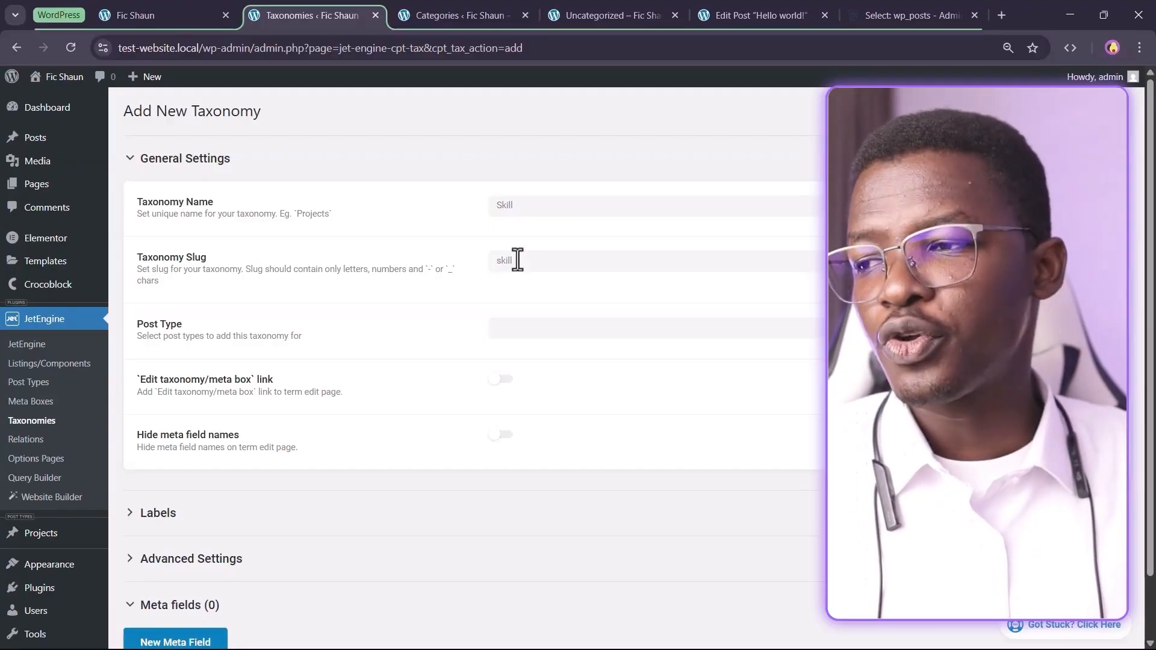
double_click(529, 206)
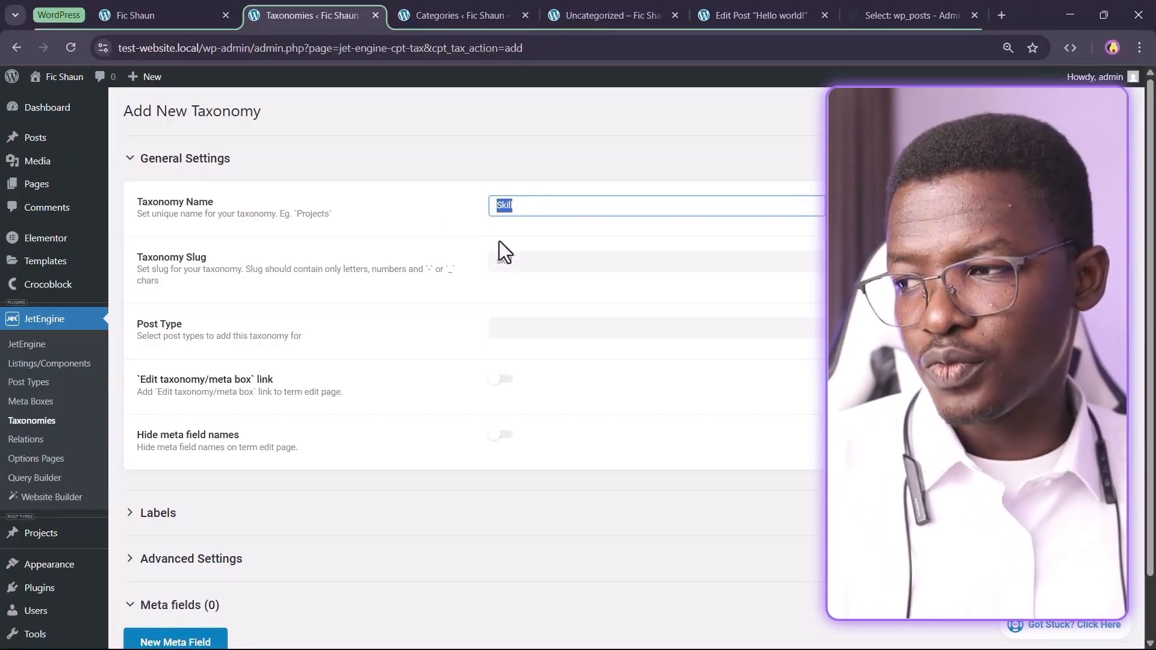
left_click(438, 253)
Assign the Skill taxonomy to the Projects post type and add the taxonomy
scroll(438, 253, "down", 2)
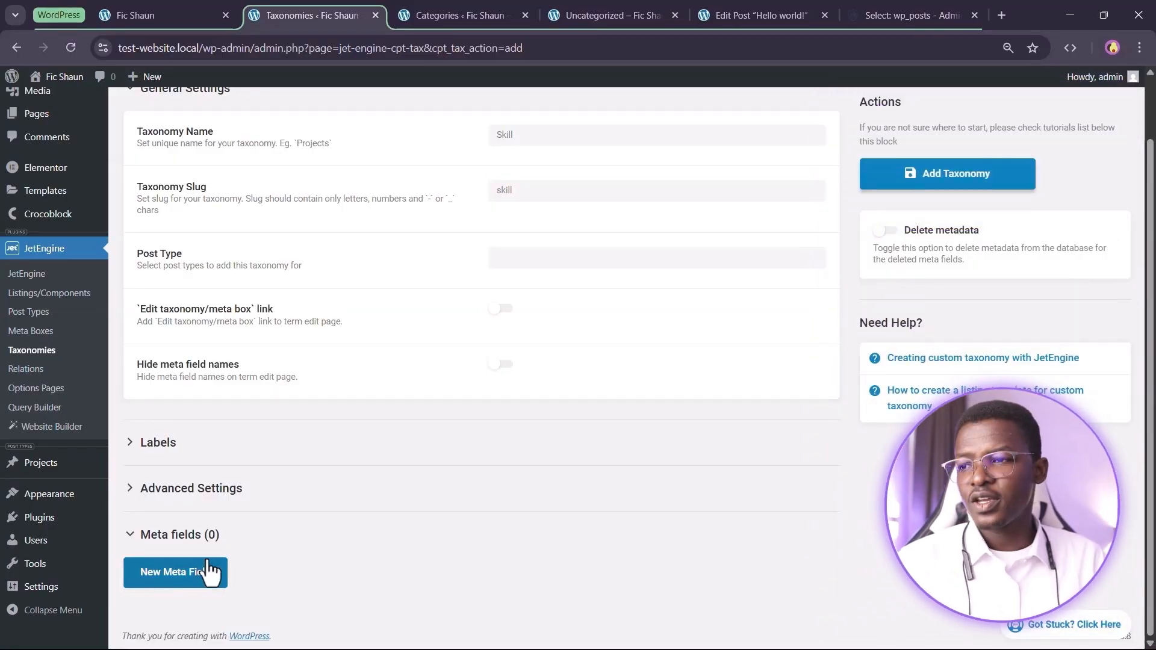
scroll(208, 571, "up", 1)
left_click(976, 234)
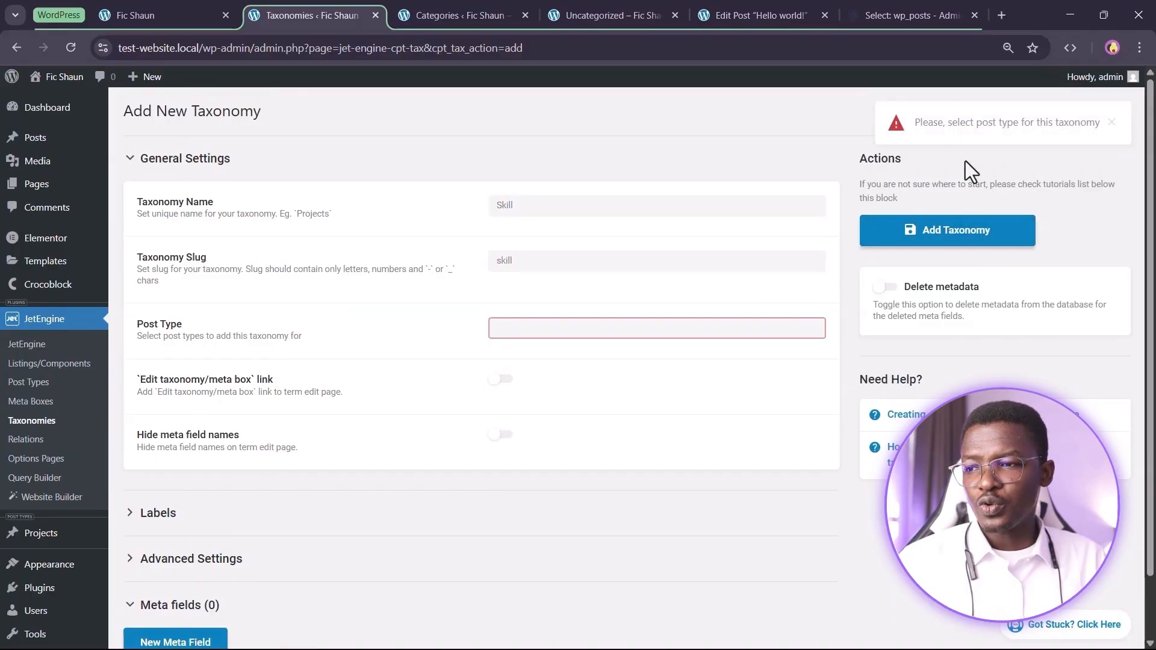
left_click(522, 329)
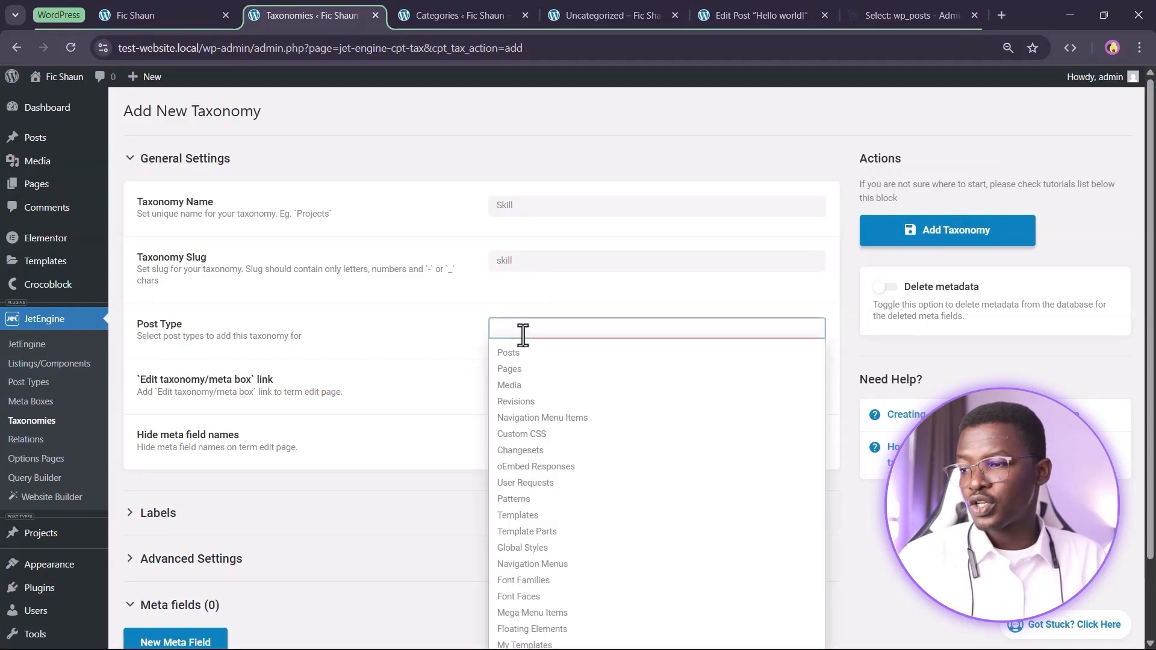
type("pro")
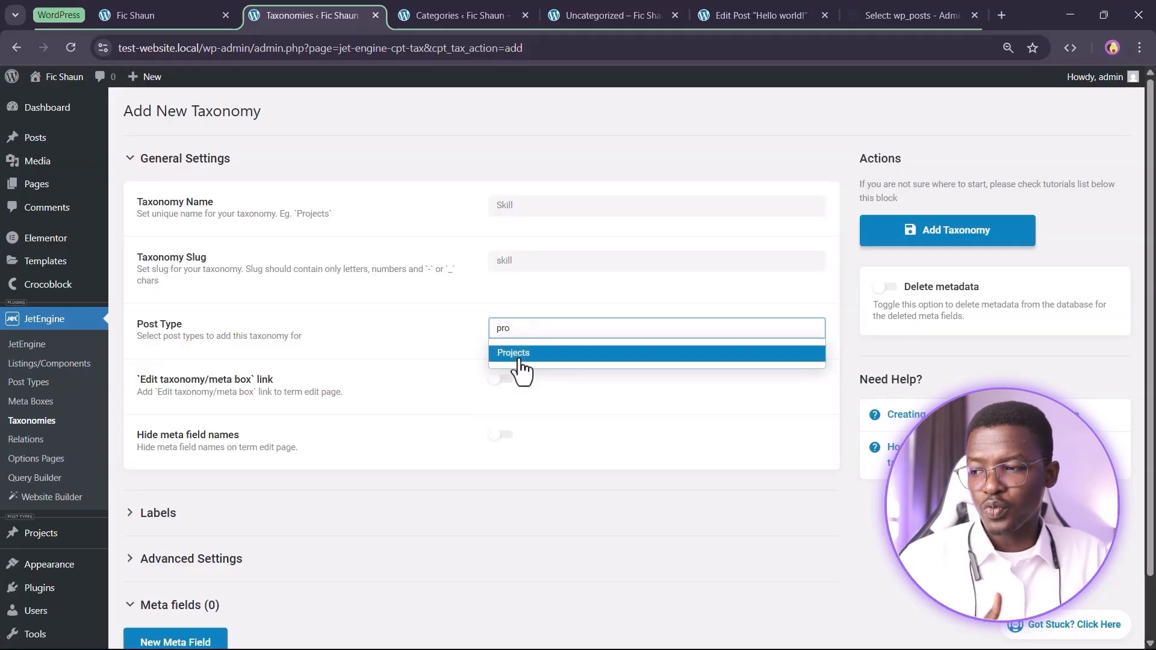
left_click(521, 360)
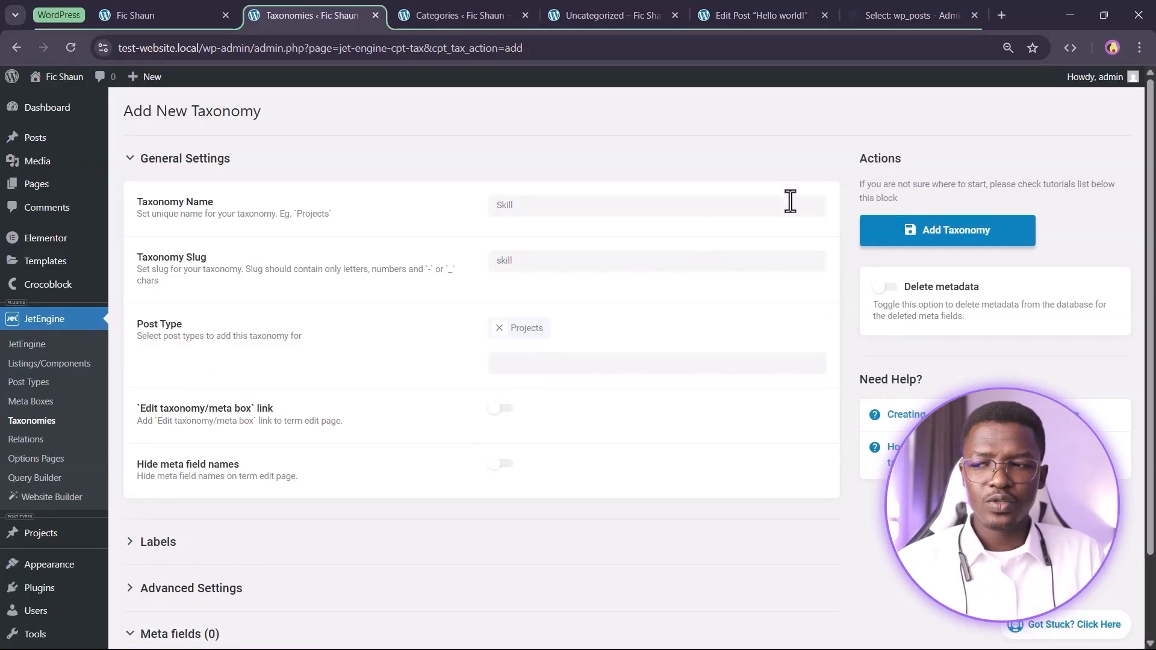
left_click(870, 230)
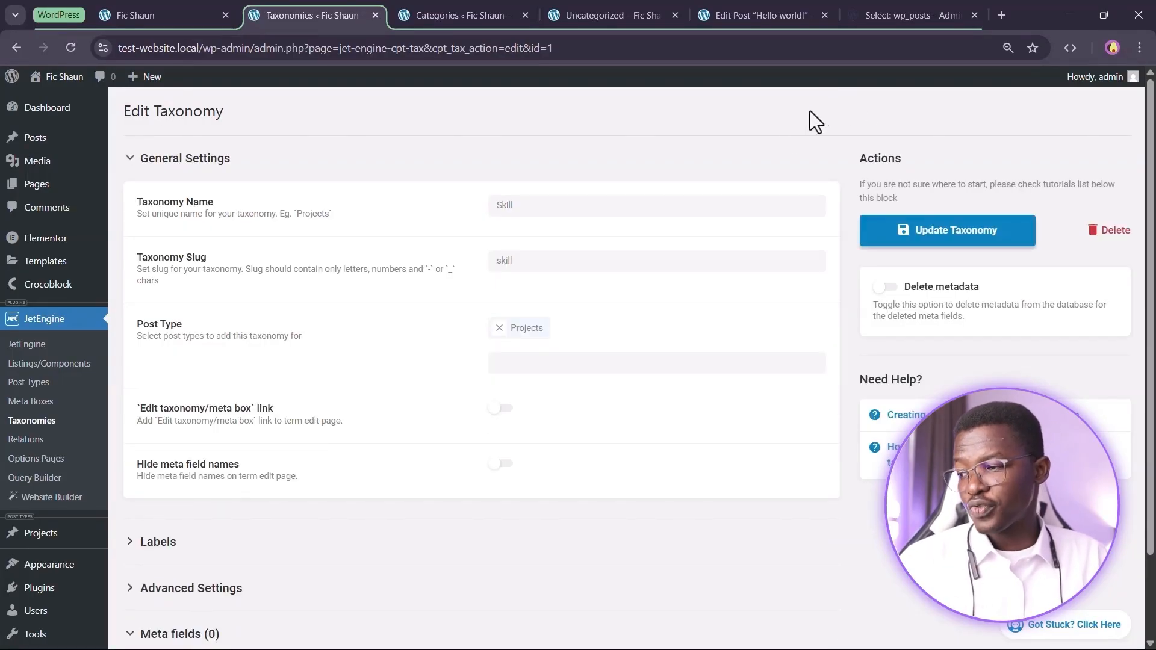
Open the Skill terms page under Projects and add a term named Web Design
mouse_move(42, 540)
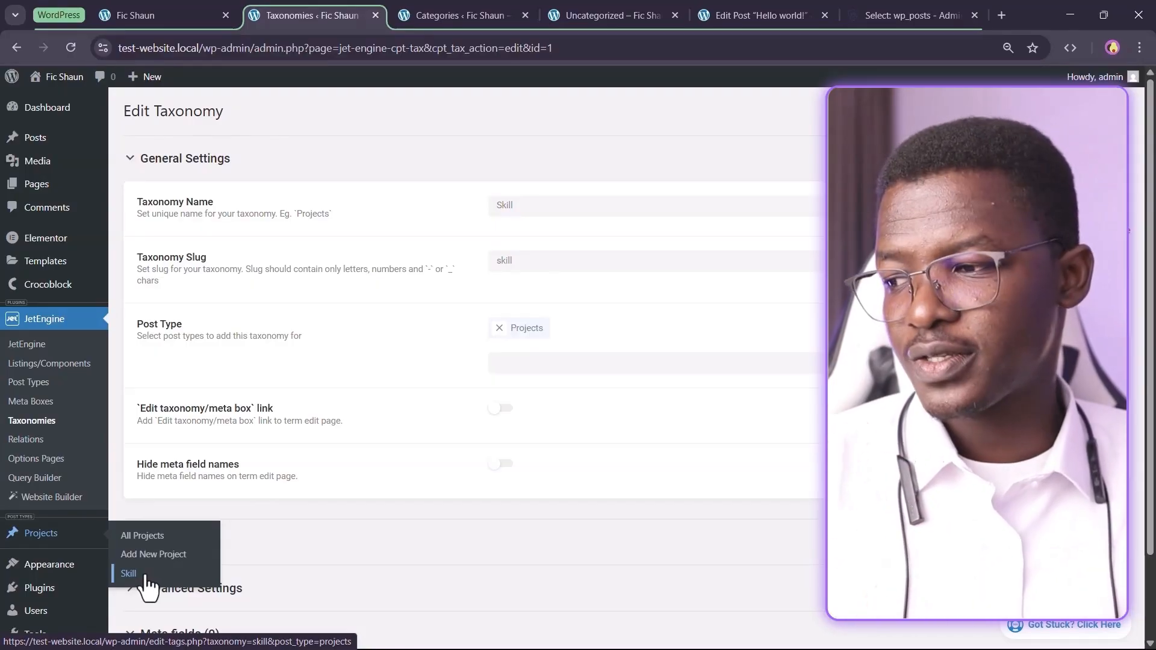
left_click(145, 577)
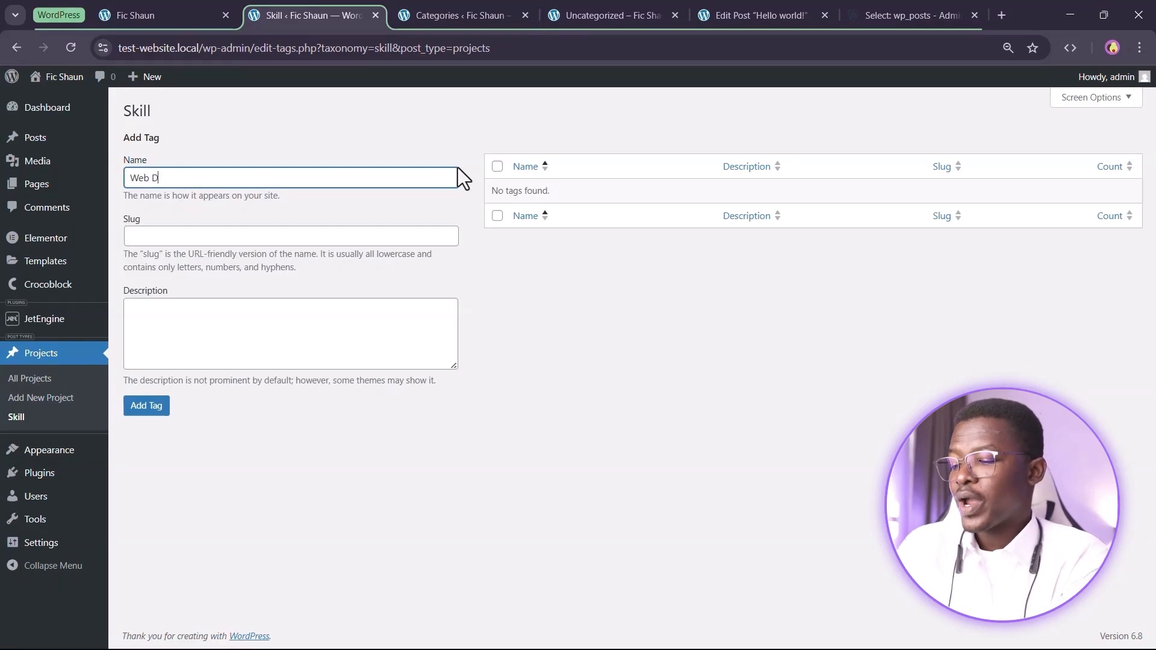
left_click(155, 407)
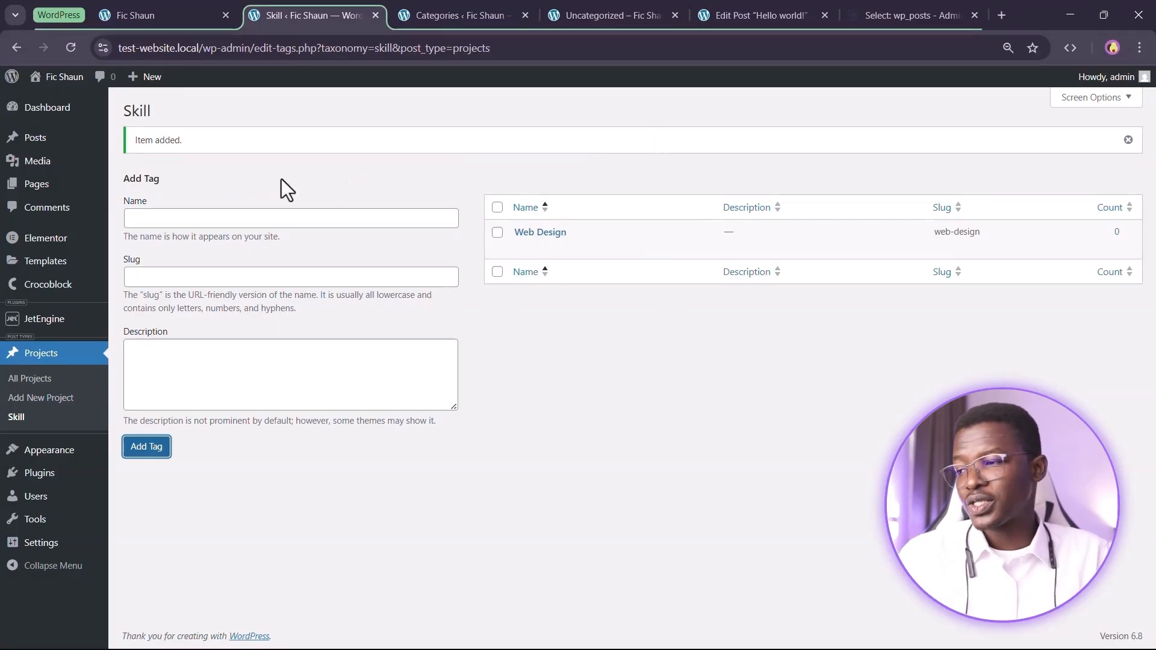
Add a term named Web Development to the Skill taxonomy and highlight its slug
left_click(260, 219)
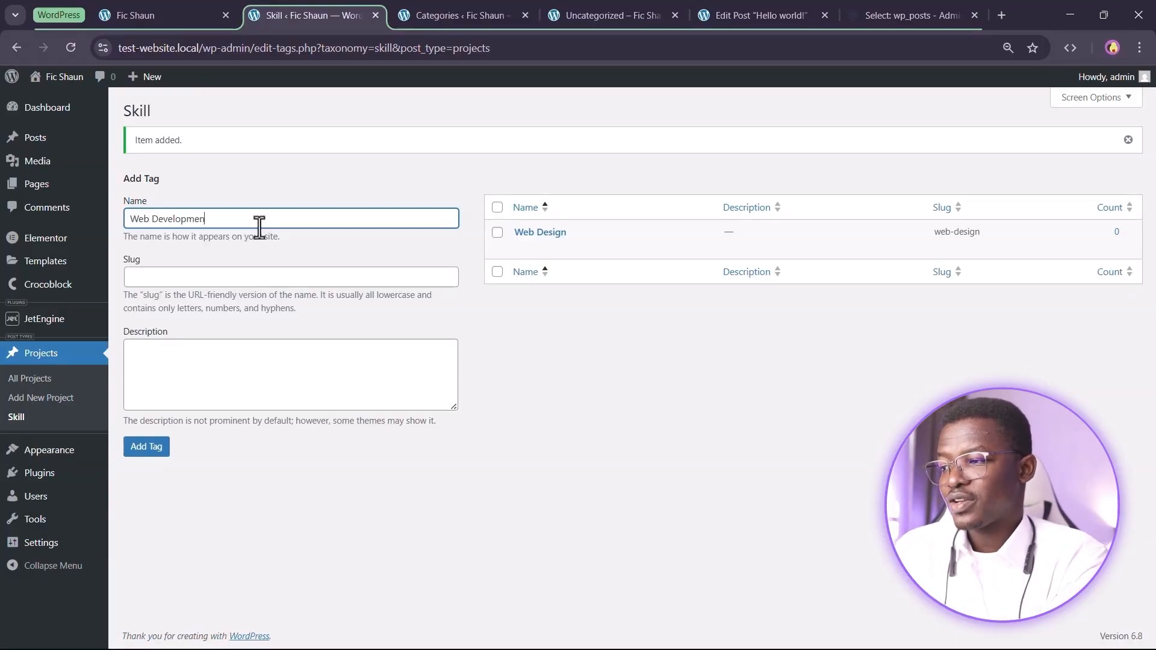
left_click(138, 451)
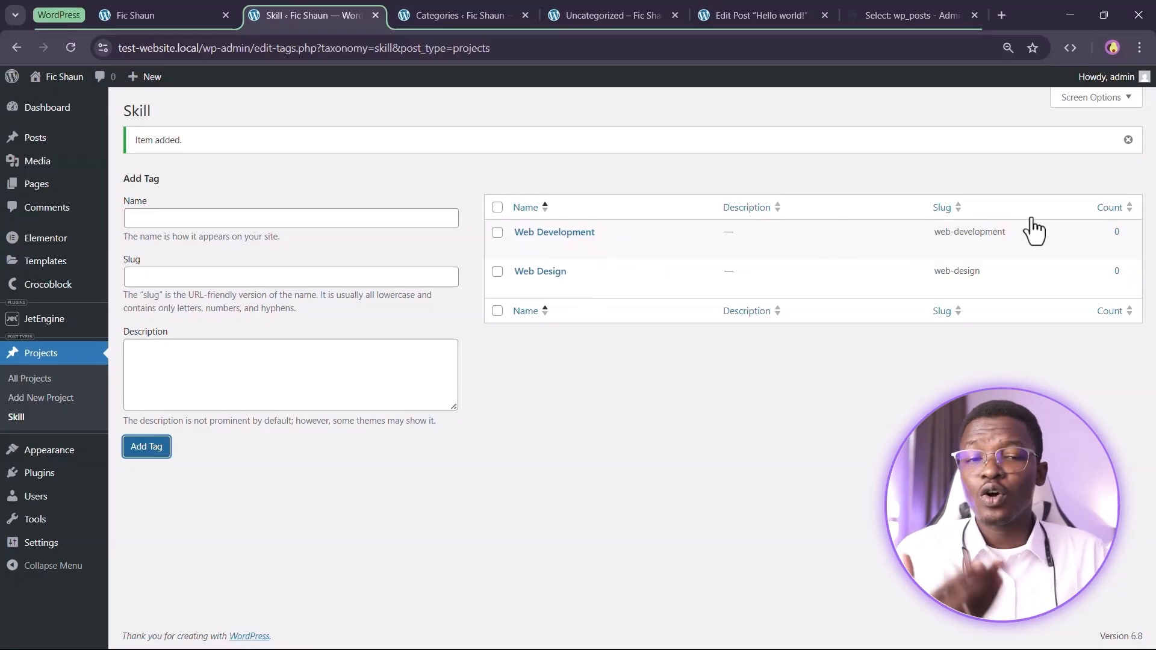
left_click(978, 240)
left_click_drag(946, 233, 1008, 234)
left_click(1064, 356)
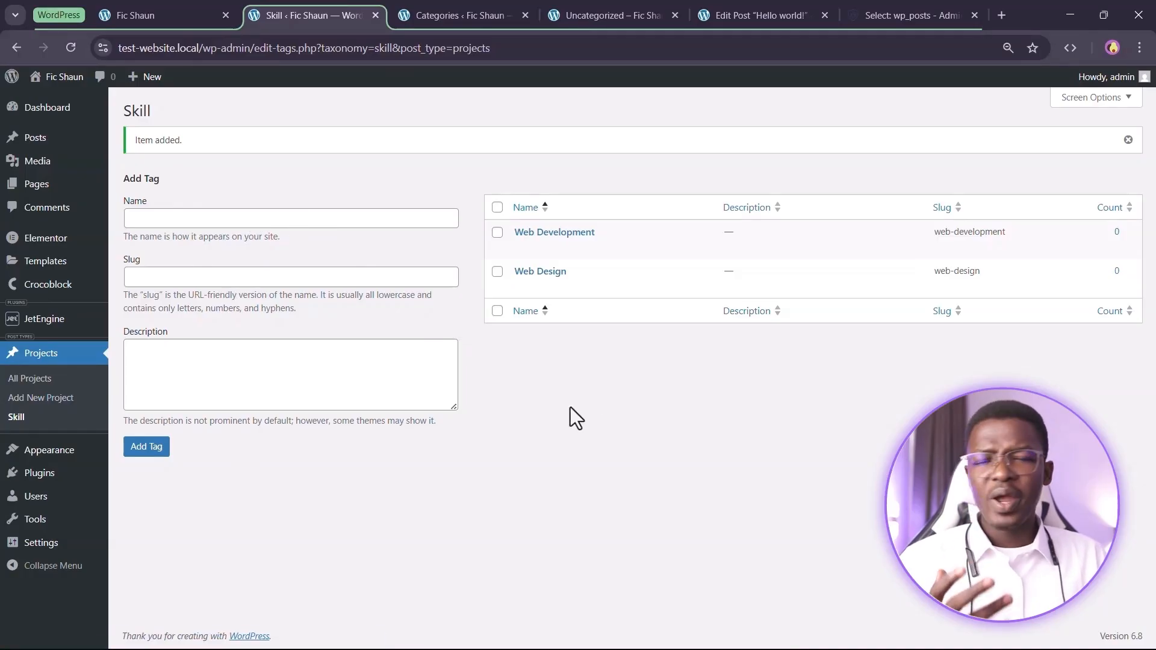
On the post Categories page, examine the Parent Category choices and pick Sports as the parent without adding a category
left_click(491, 8)
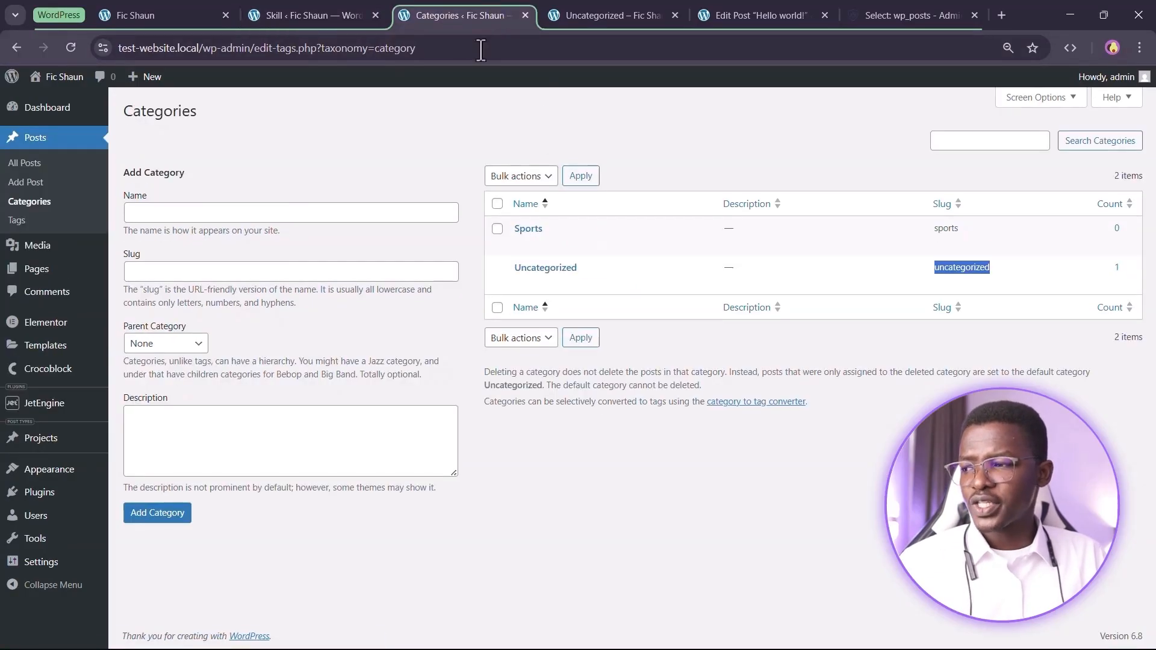
left_click_drag(133, 325, 233, 323)
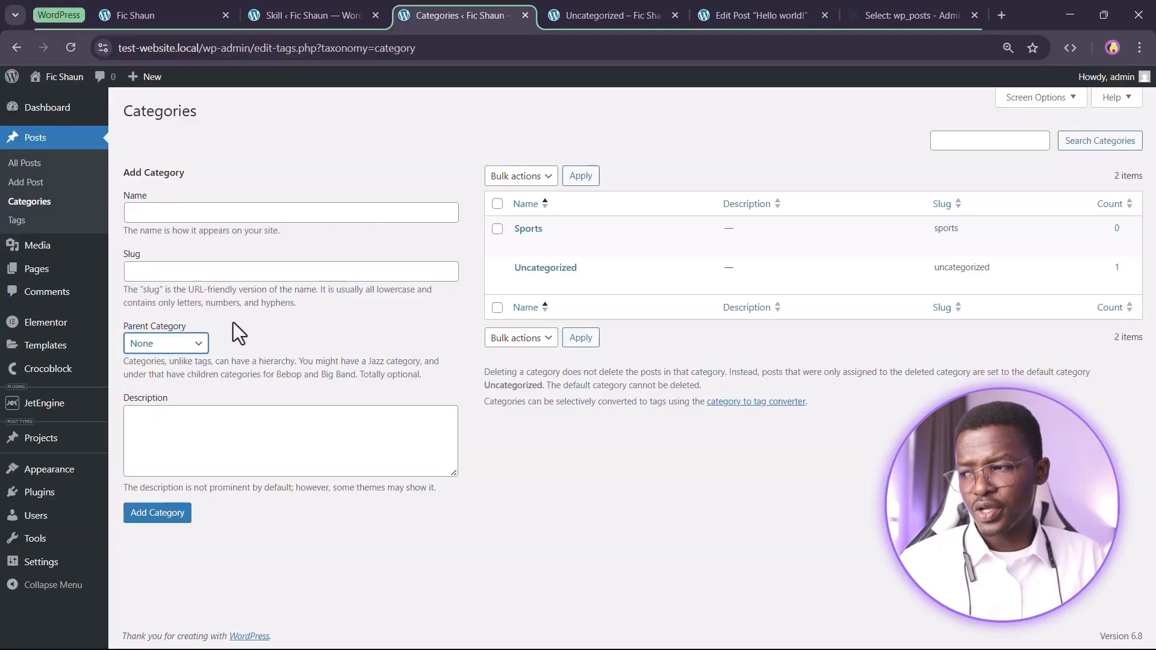
left_click(185, 345)
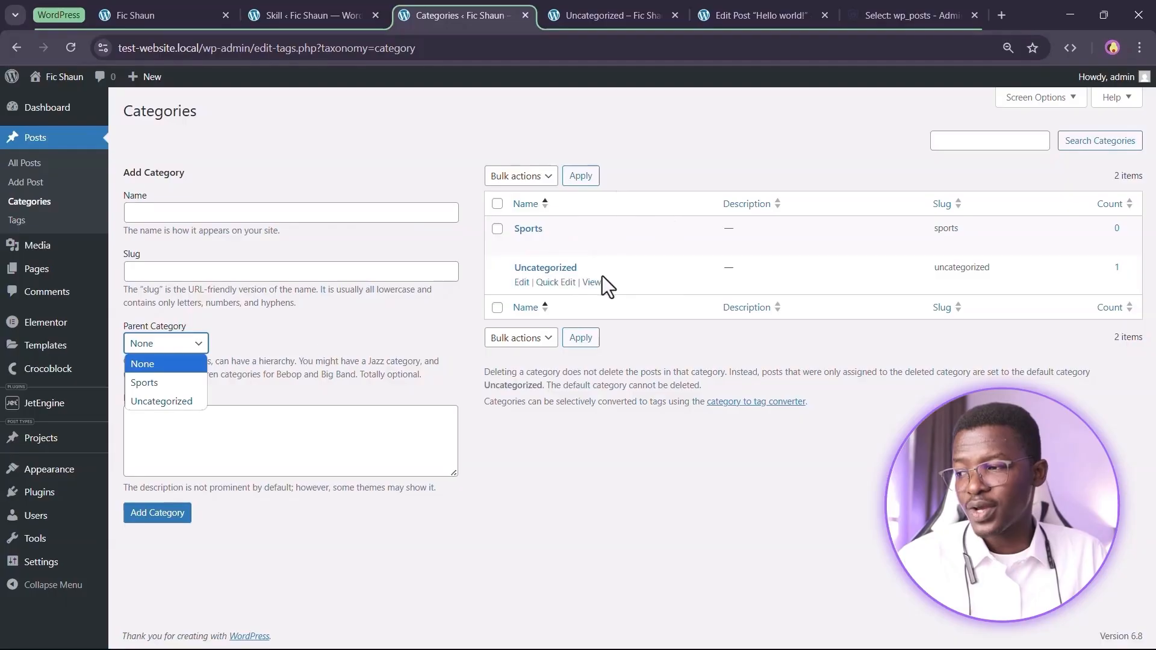
left_click(170, 388)
left_click(195, 207)
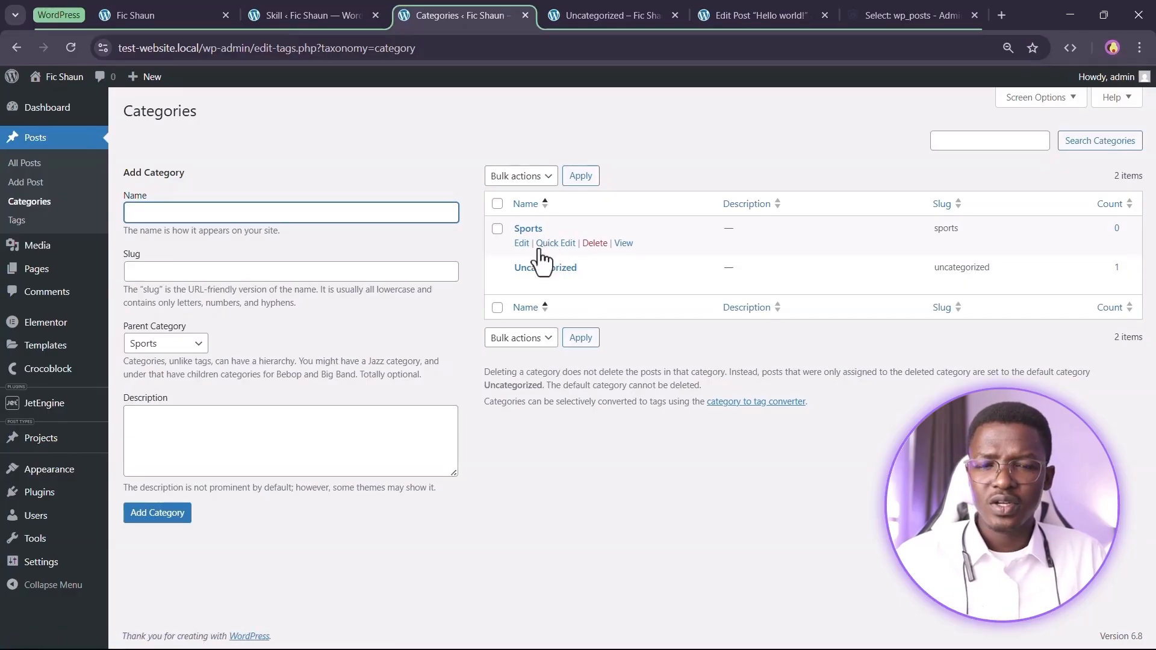
Open JetEngine's custom taxonomies list in a new tab and open the Skill taxonomy for editing
left_click(331, 18)
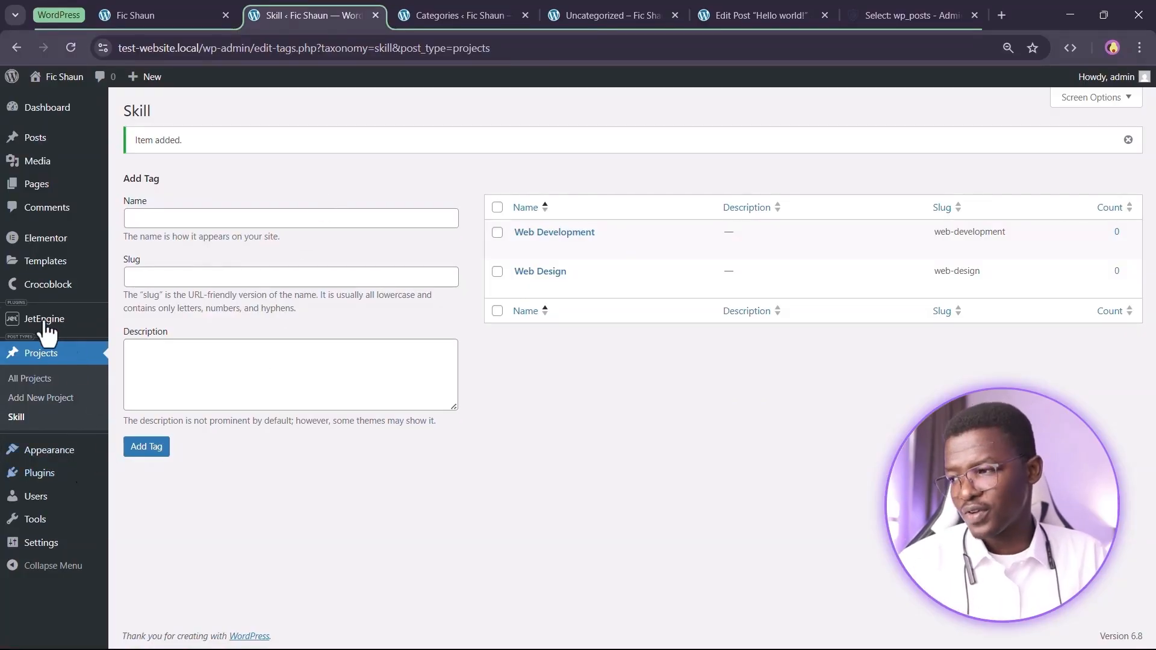
mouse_move(70, 319)
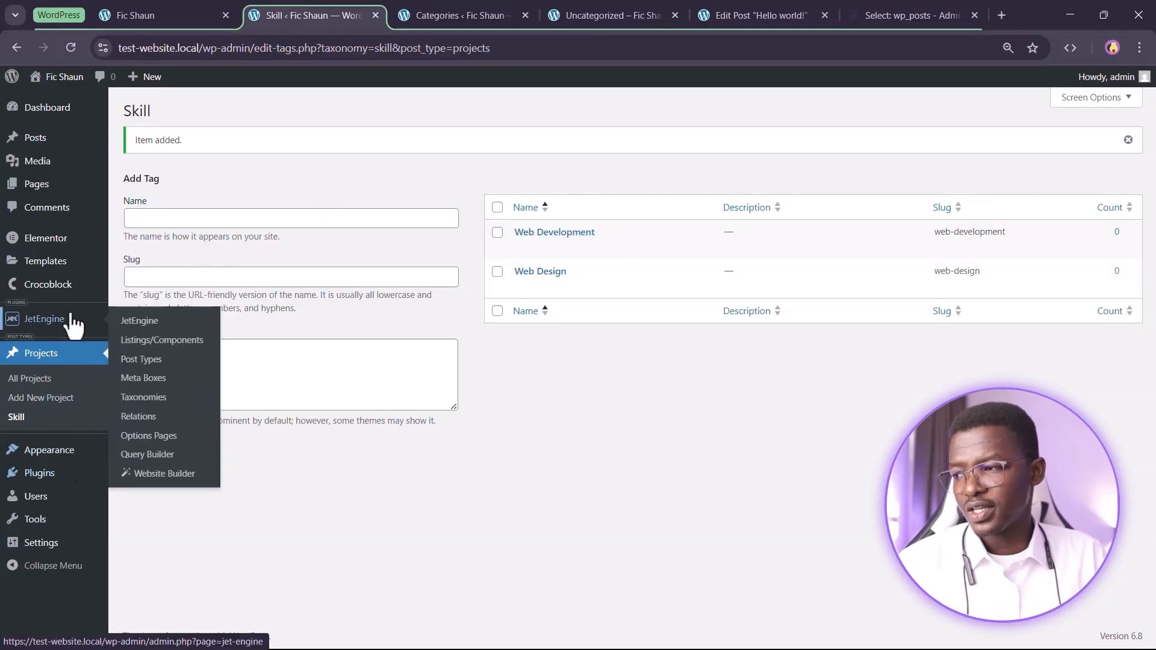
right_click(159, 395)
left_click(201, 410)
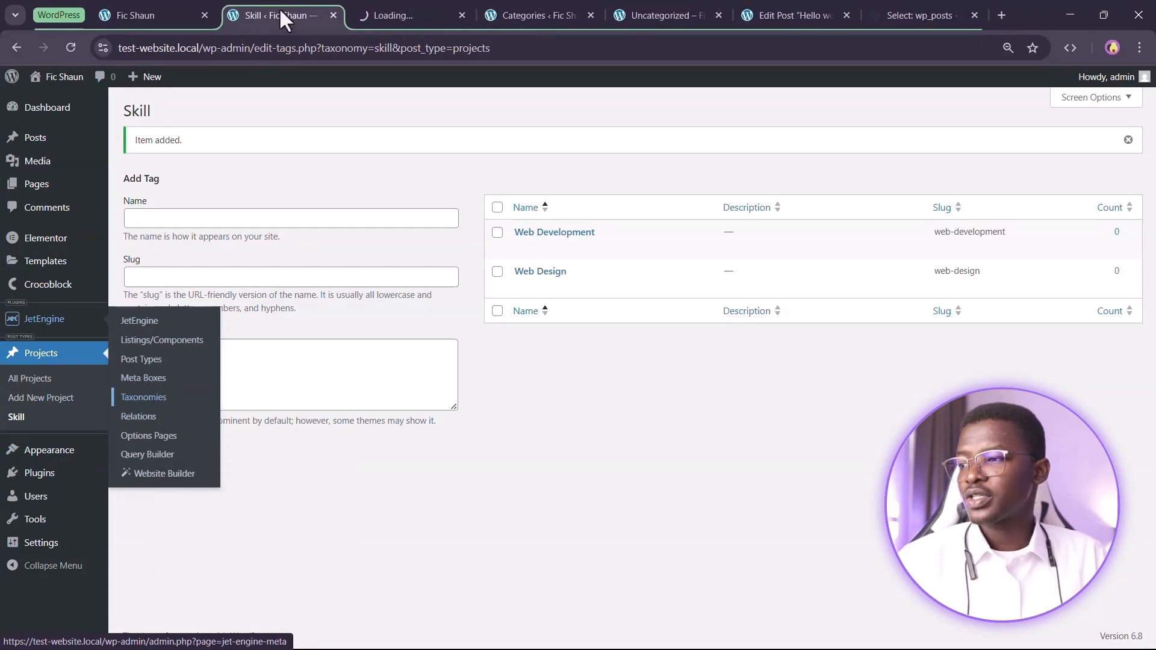
left_click(407, 4)
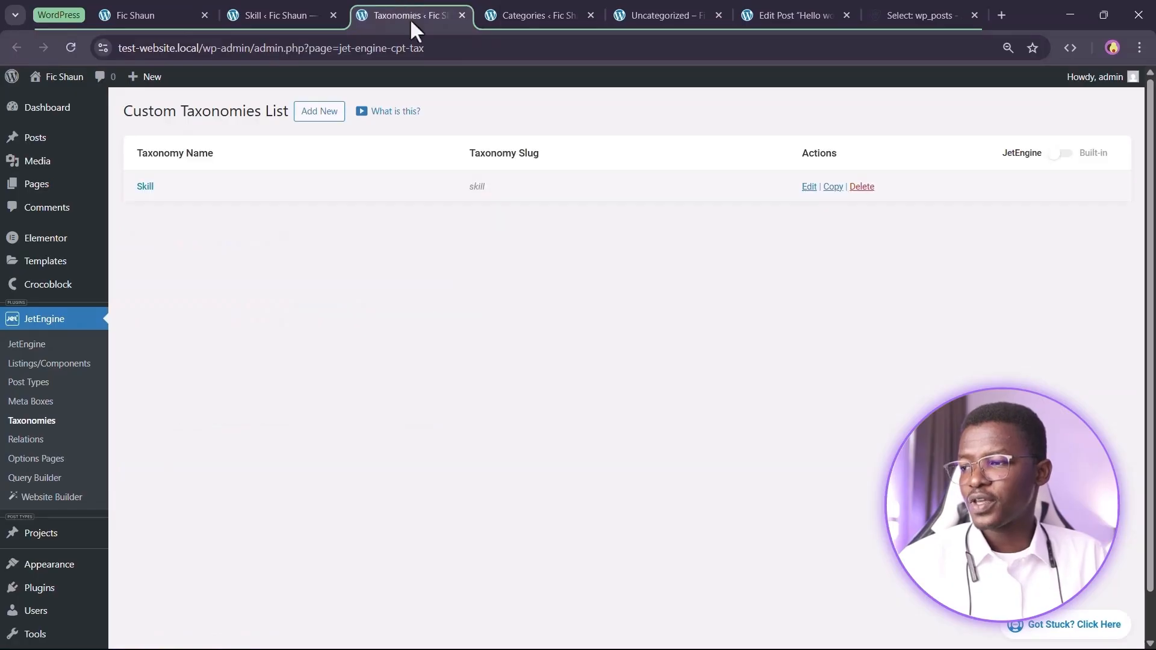
left_click(146, 187)
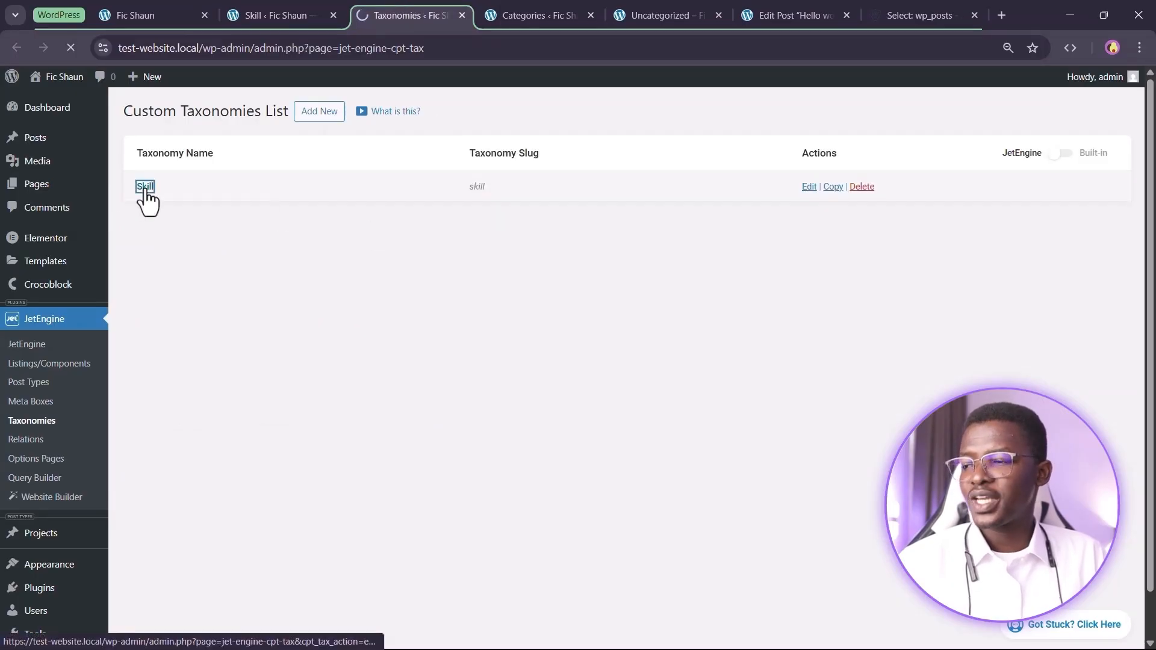
Enable the Hierarchical option in the Skill taxonomy's advanced settings and update the taxonomy
scroll(366, 287, "down", 2)
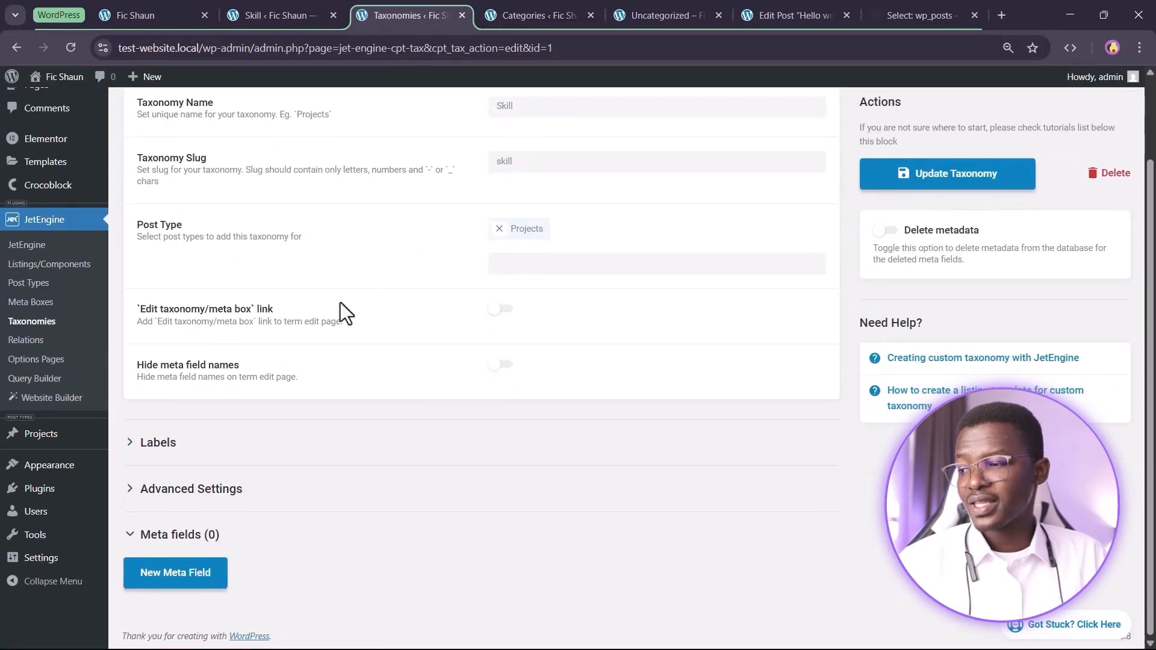
left_click(195, 493)
scroll(245, 439, "down", 6)
scroll(356, 357, "down", 8)
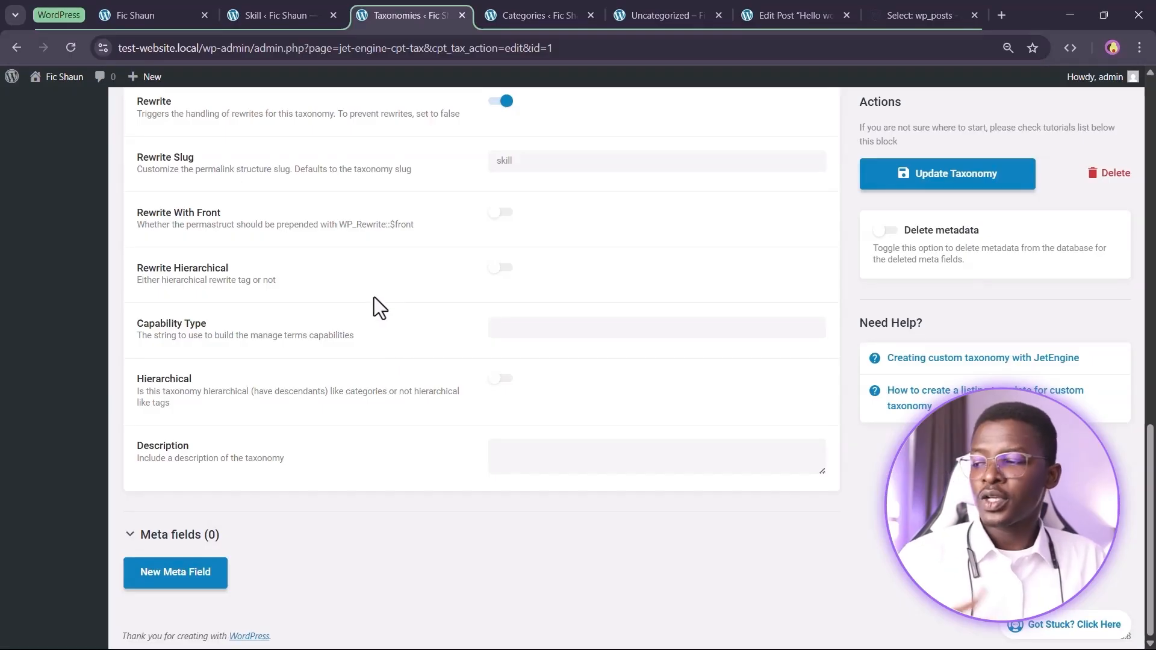
left_click_drag(138, 379, 204, 409)
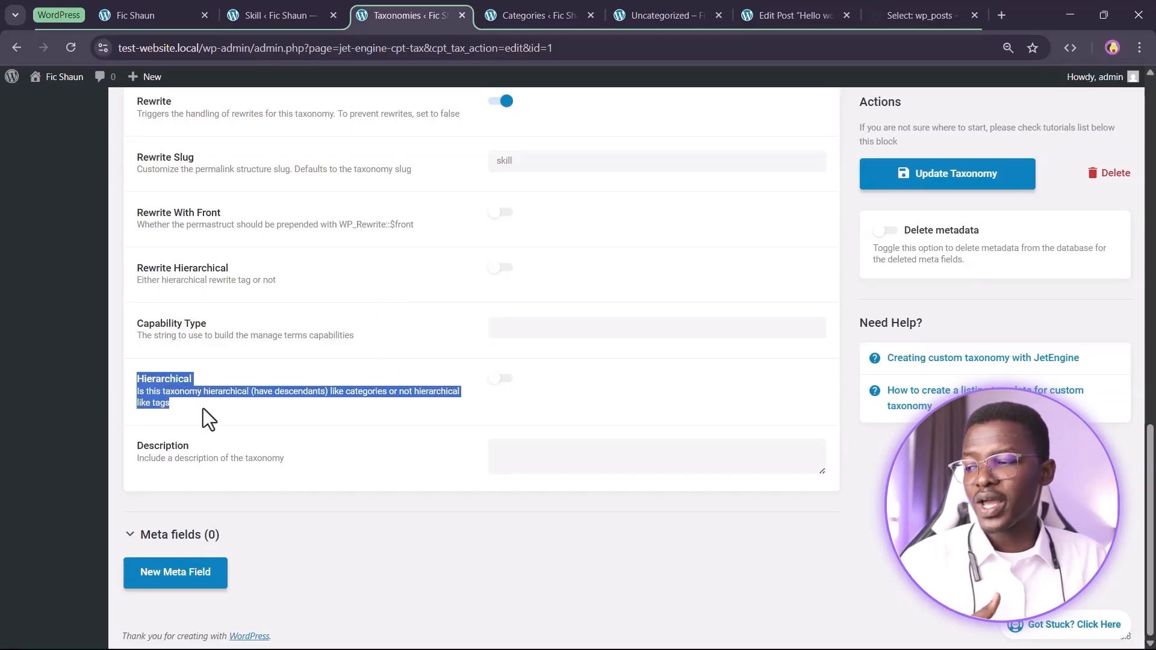
left_click(501, 378)
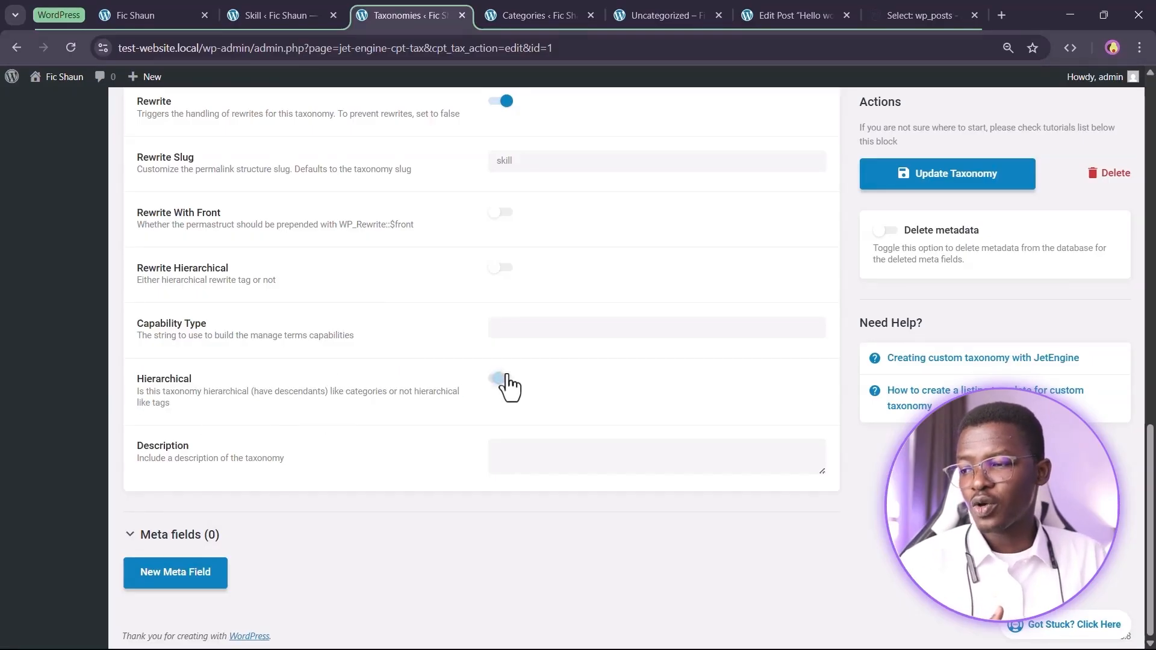
left_click(957, 179)
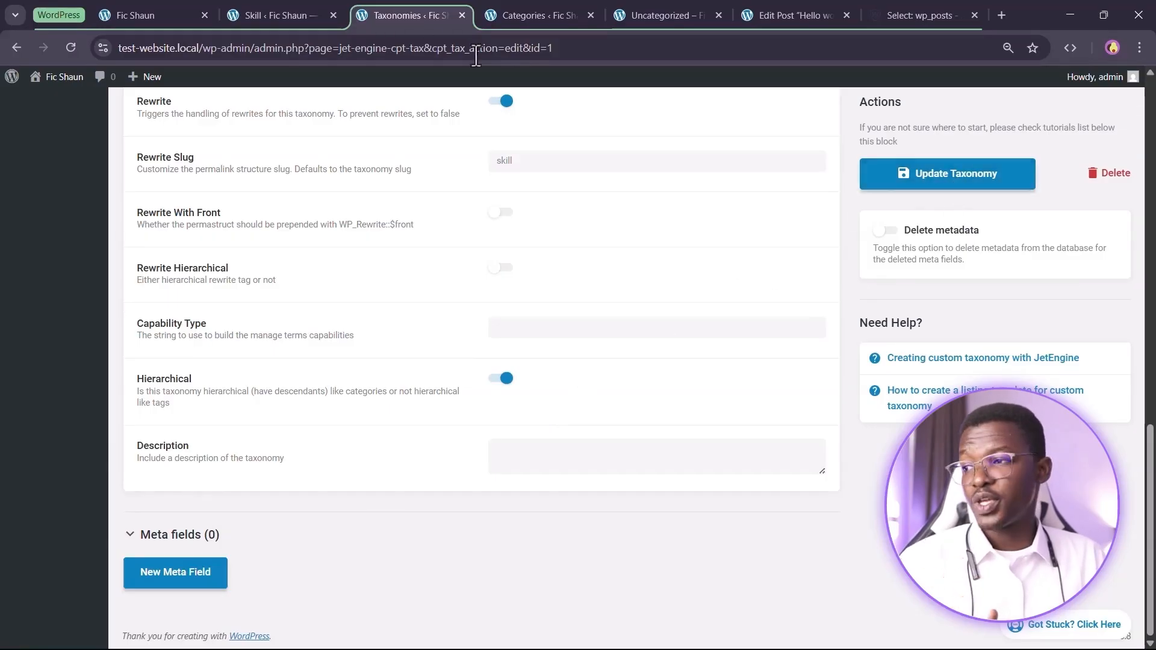
Reload the Skill terms page and examine the Parent Category choices offered for a new term
left_click(289, 8)
left_click(70, 47)
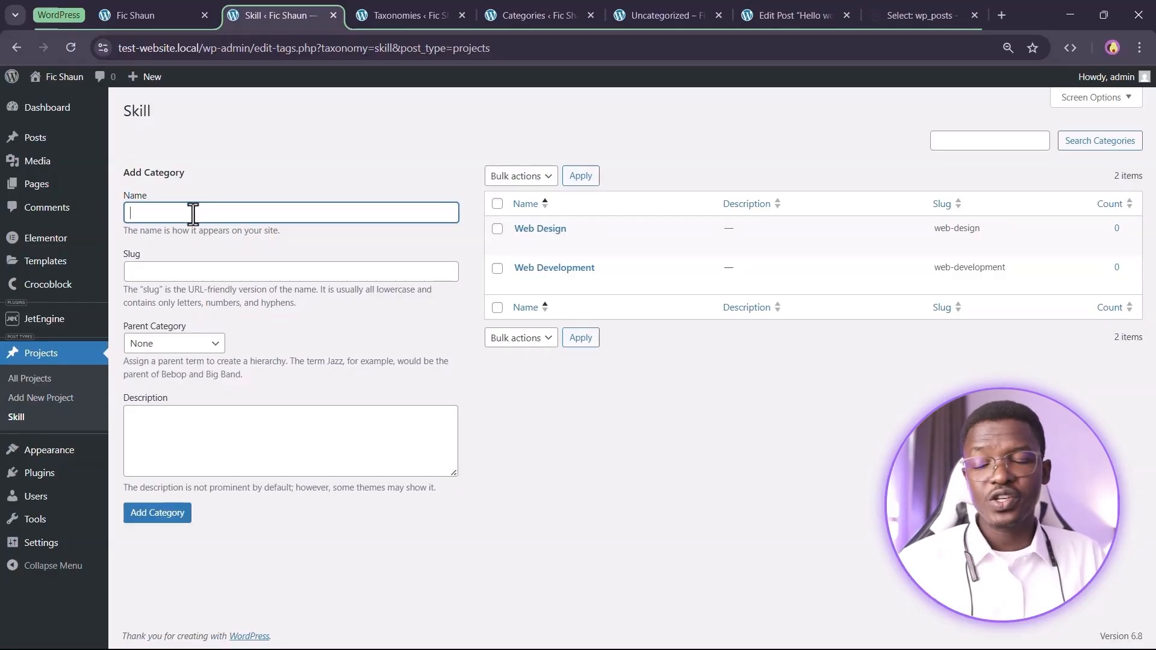
left_click(173, 341)
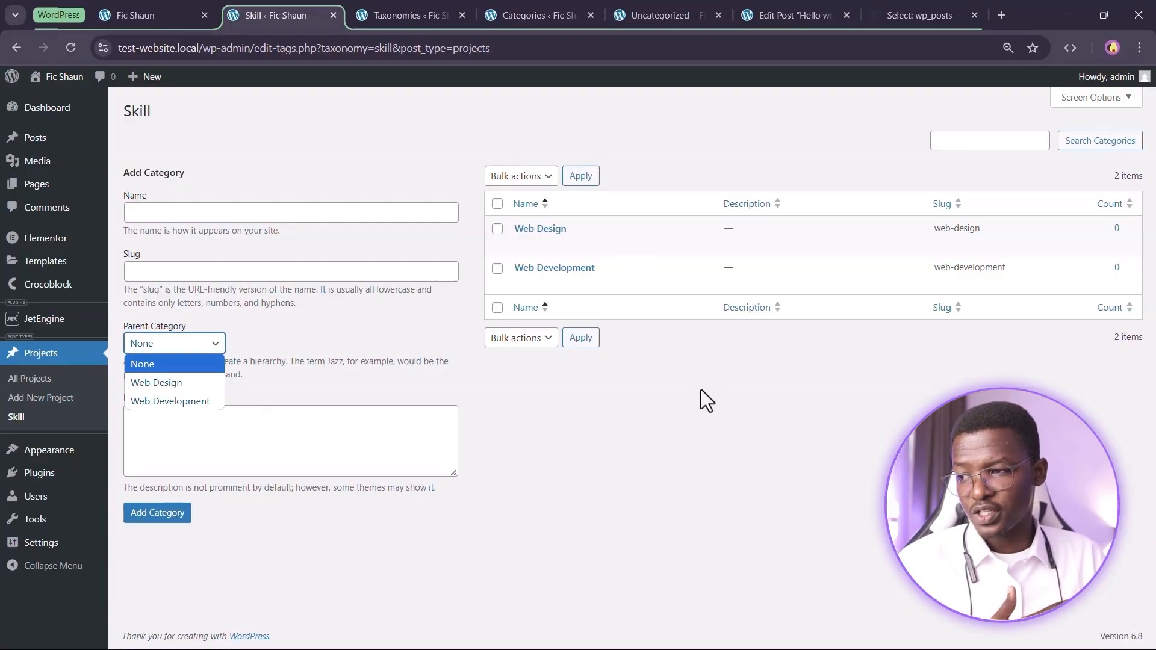
left_click(530, 295)
Open the Web Design term for editing and examine its Parent Category choices without changing them
left_click(521, 243)
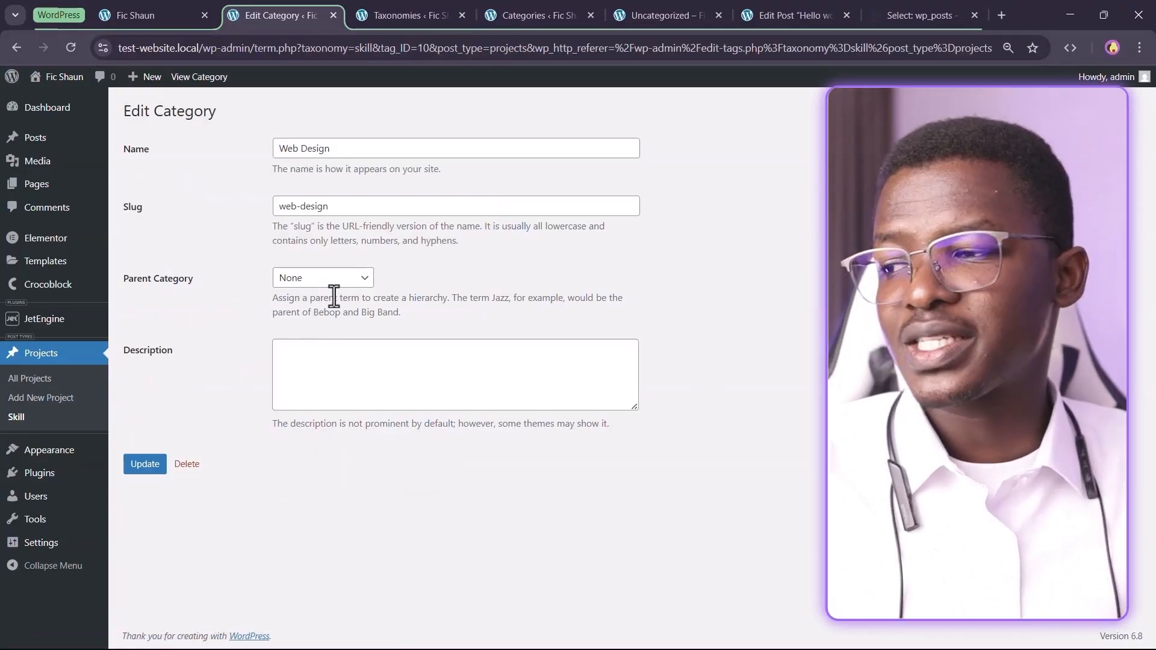
left_click(332, 269)
left_click(531, 319)
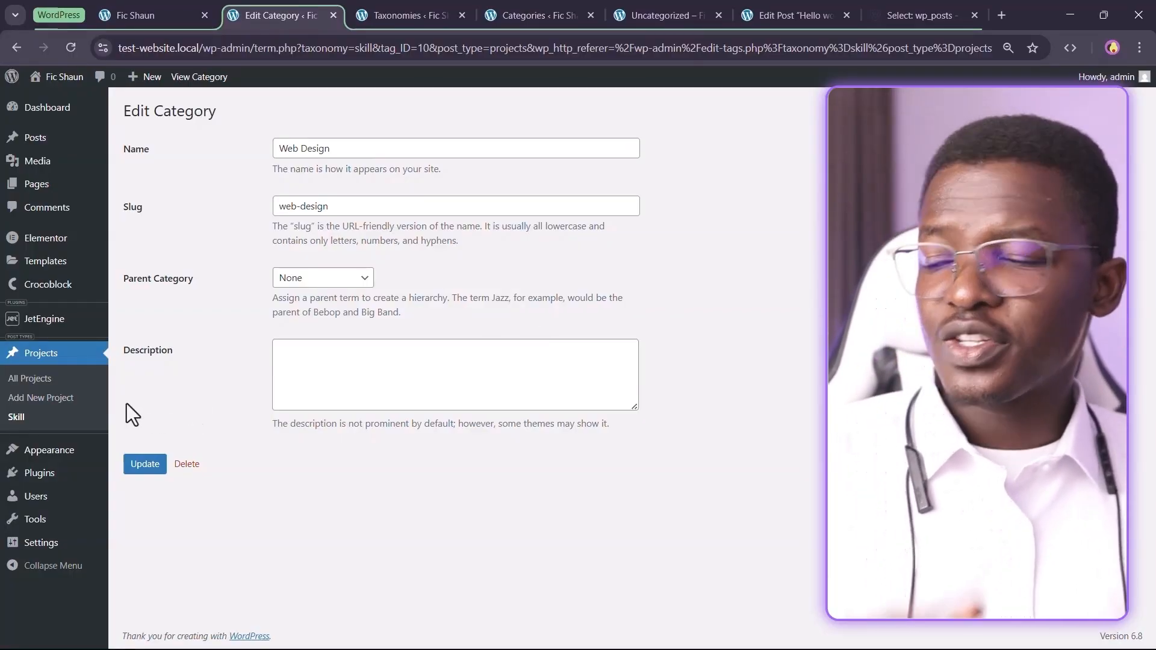
Start a new project and assign it the Web Design and Web Development skills
left_click(53, 400)
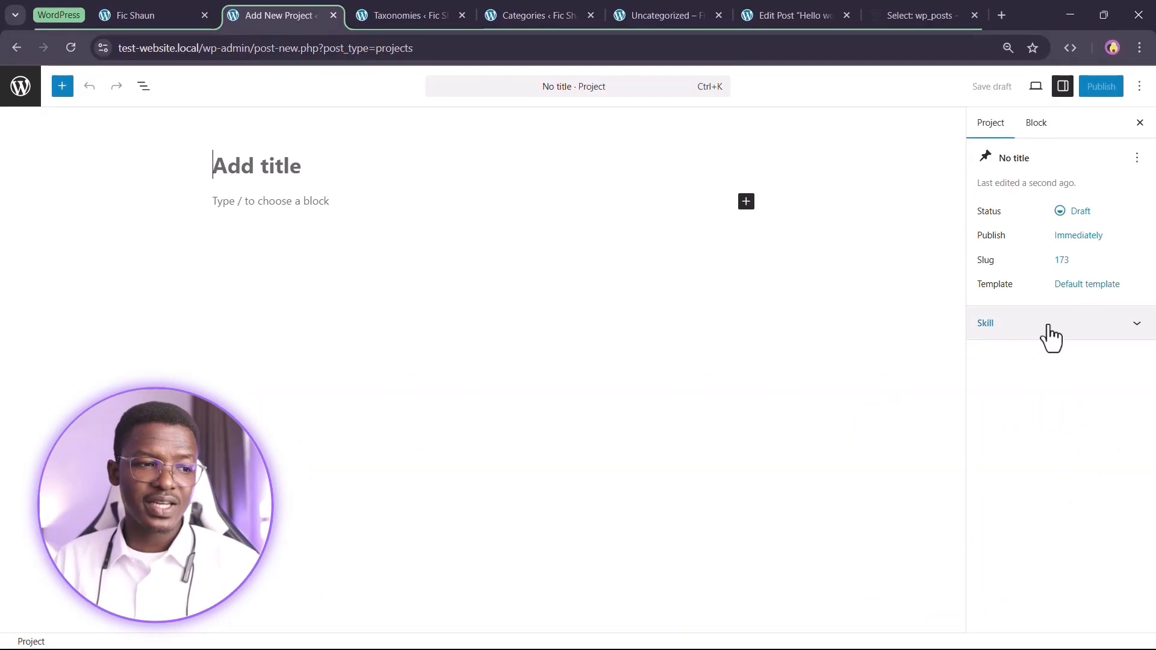
left_click(1028, 325)
left_click(982, 349)
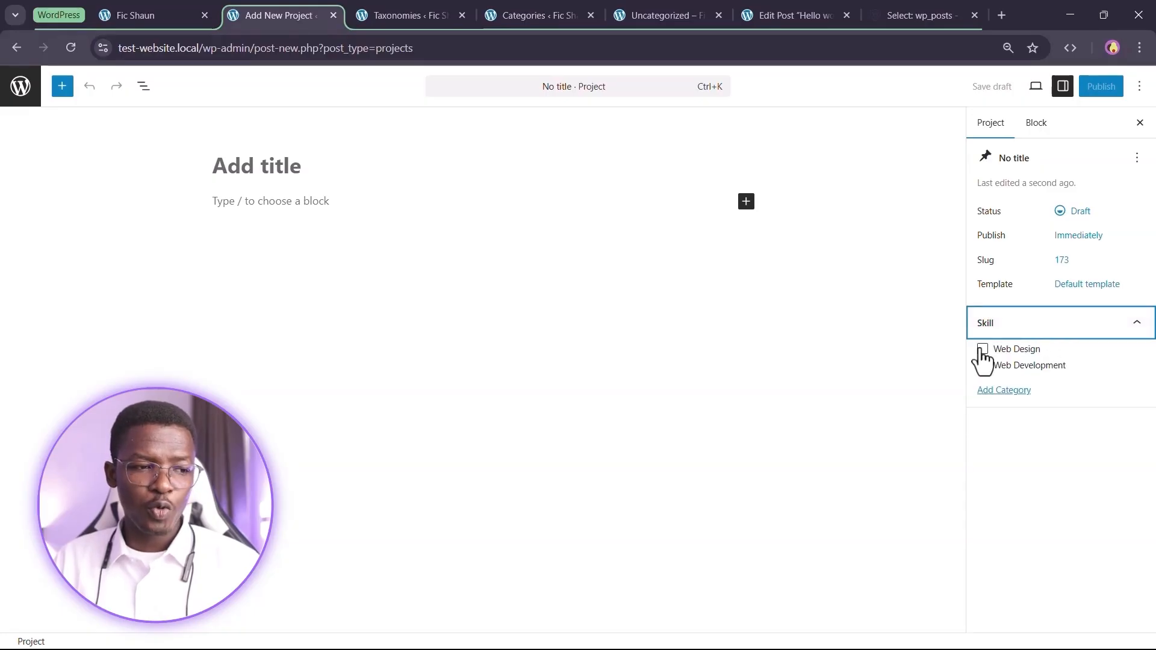
left_click(982, 366)
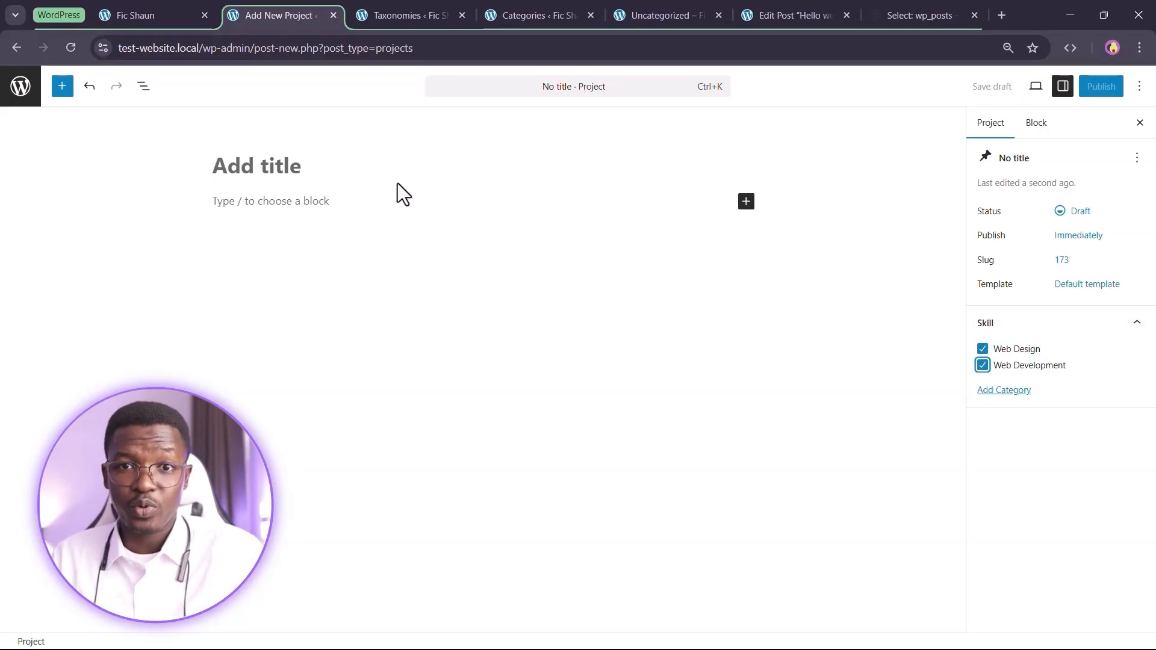
Title the new project Monter, taking the name from the homepage's project list, and publish it
left_click(181, 12)
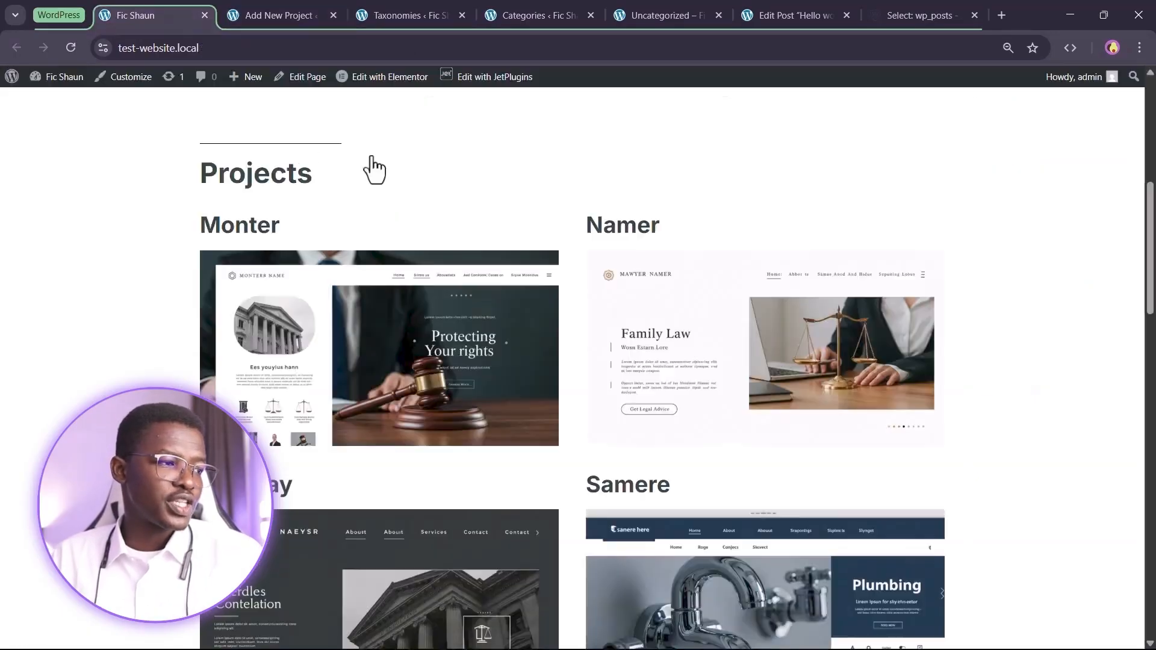
key("ctrl+Tab")
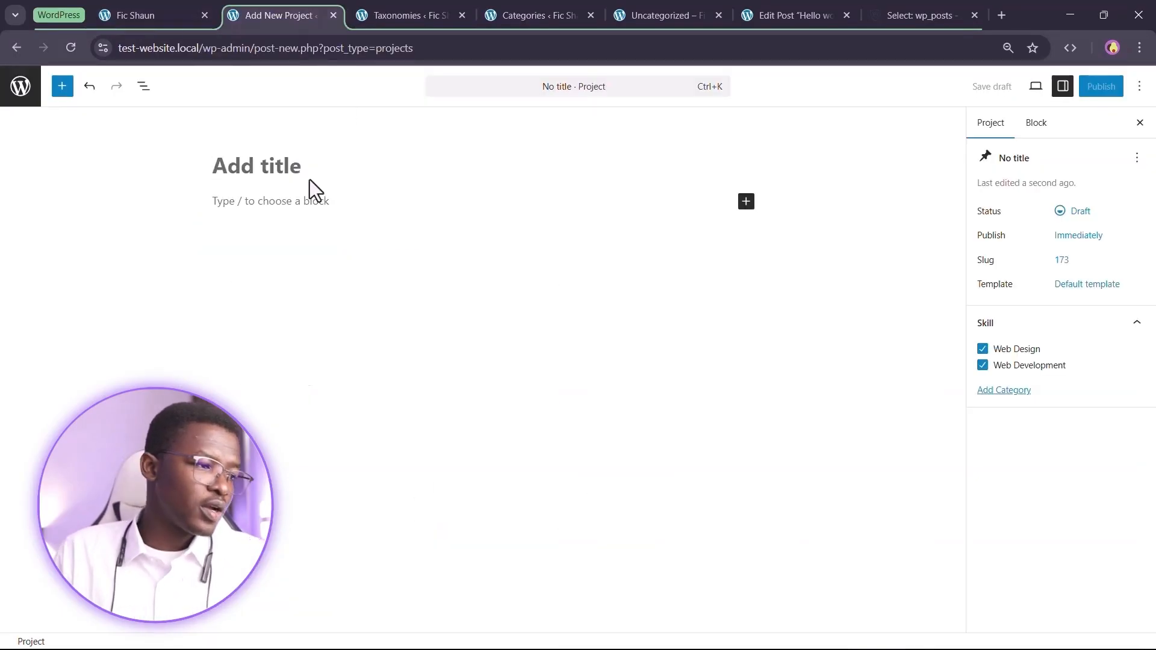
type("Monter")
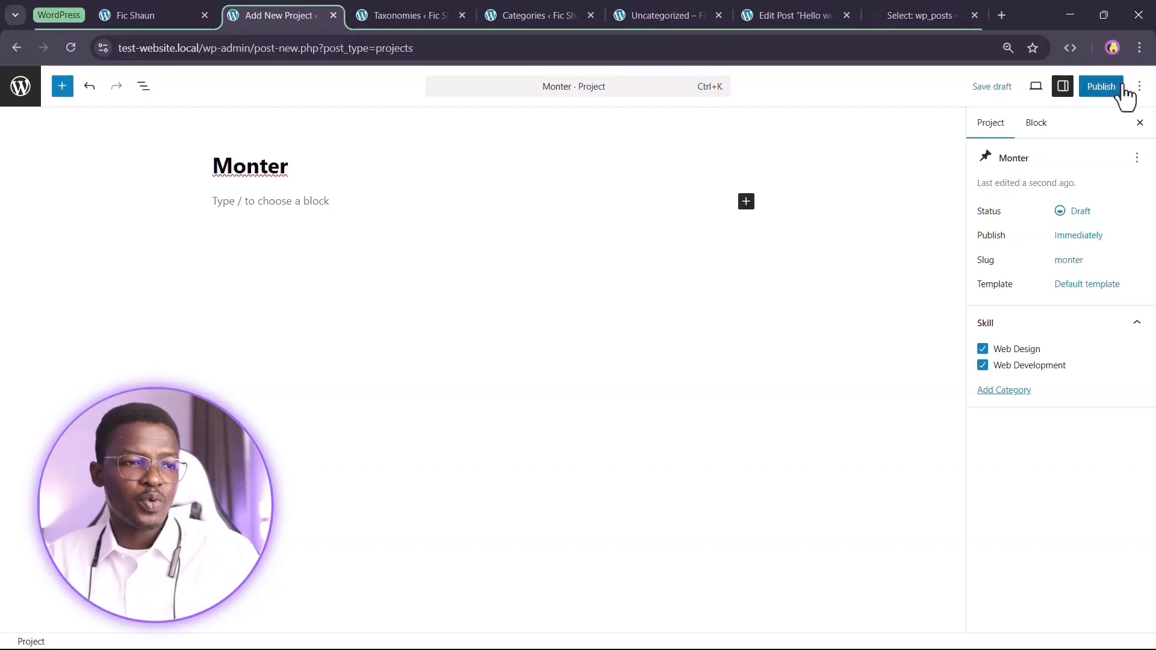
left_click(1123, 90)
left_click(1115, 87)
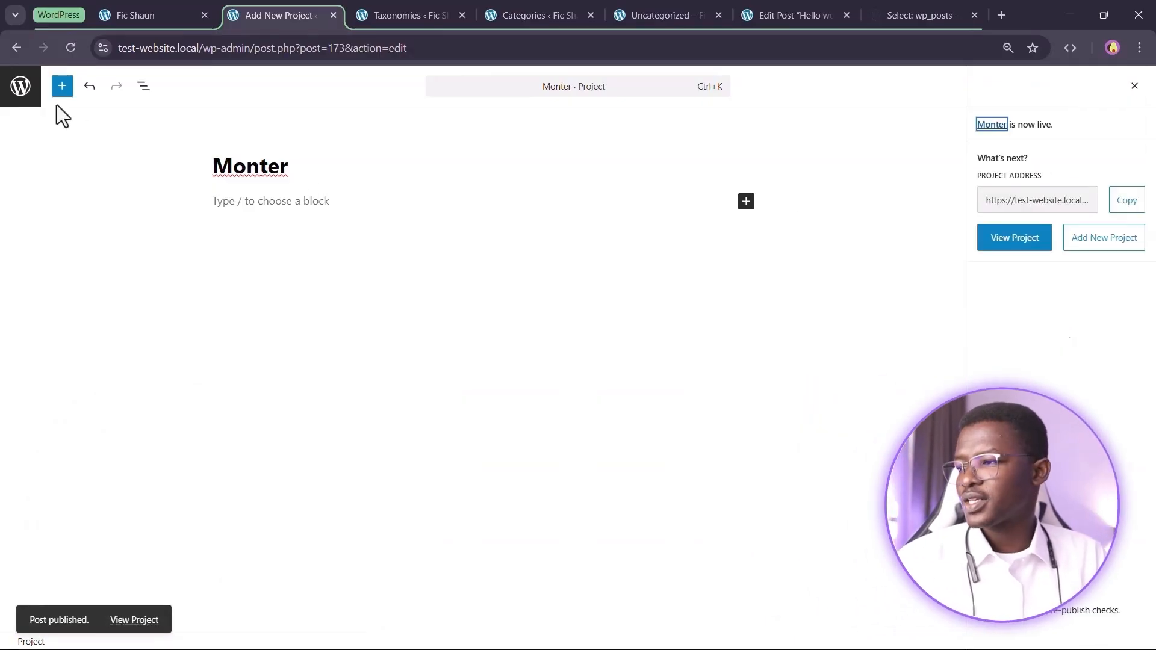
Return to the Skill terms page, view the Web Design term's archive page in a new tab and close it
left_click(16, 97)
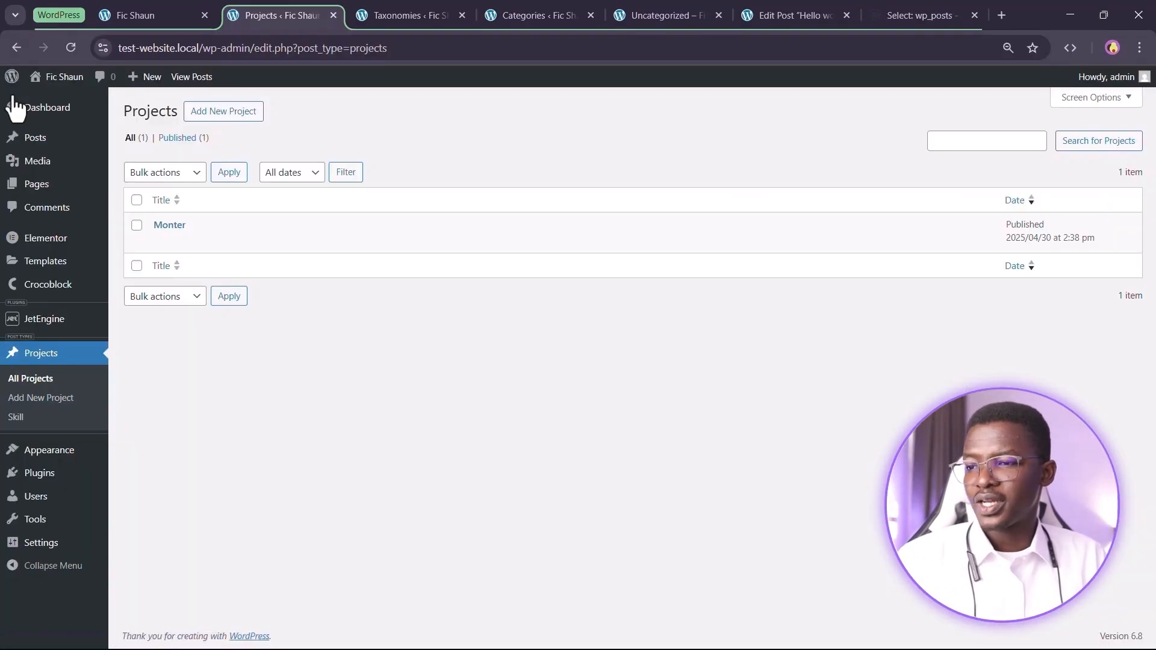
left_click(36, 418)
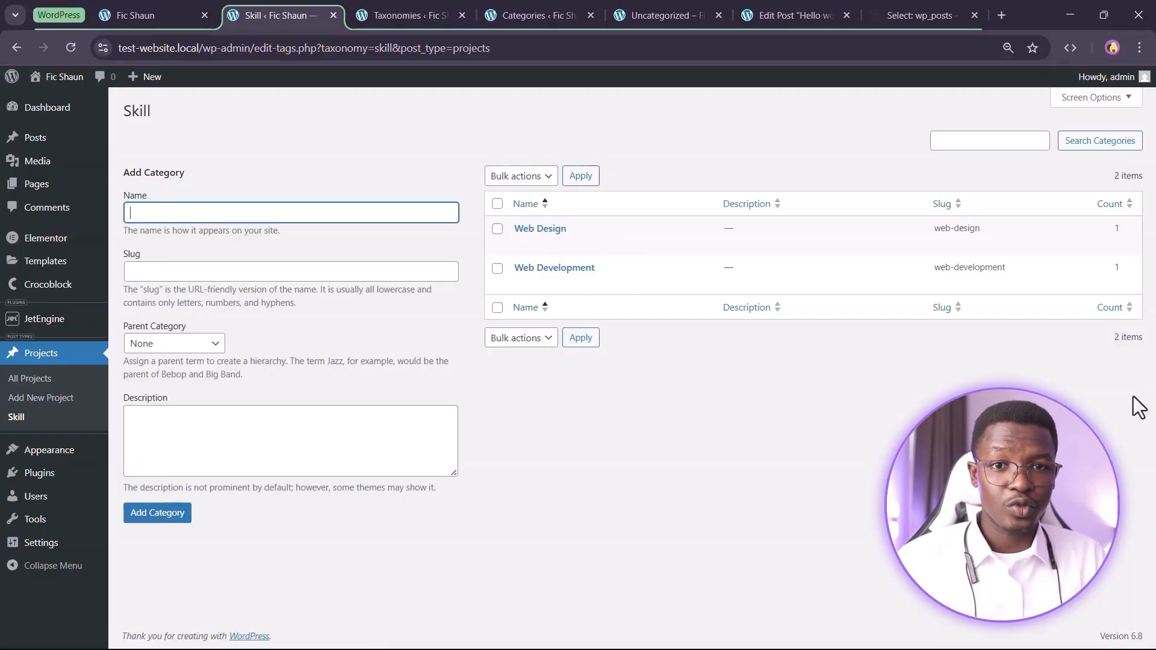
right_click(620, 244)
left_click(652, 260)
left_click(378, 9)
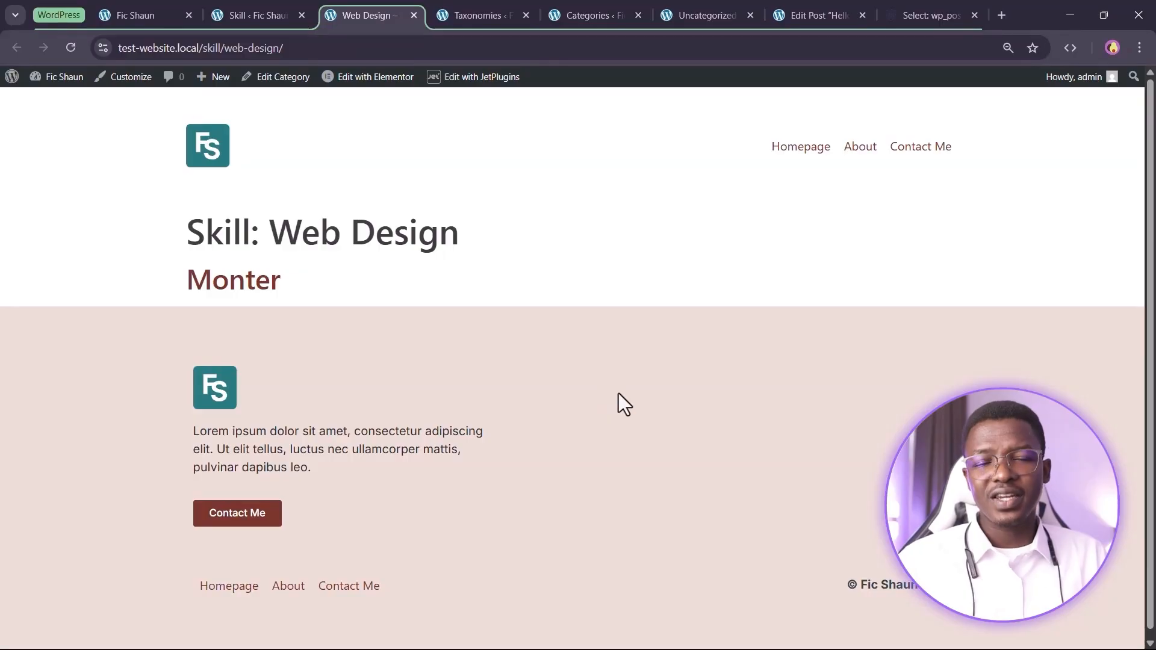
left_click(414, 15)
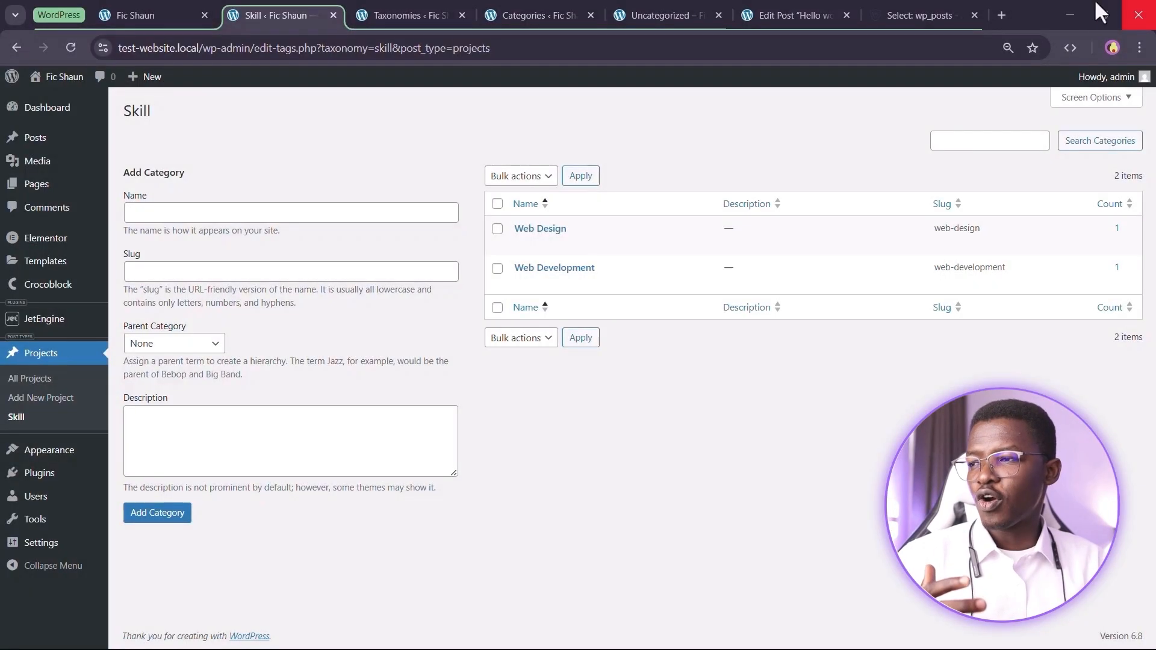
Switch to AdminerEvo and deselect the row with ID 2 in the wp_posts table
left_click(901, 15)
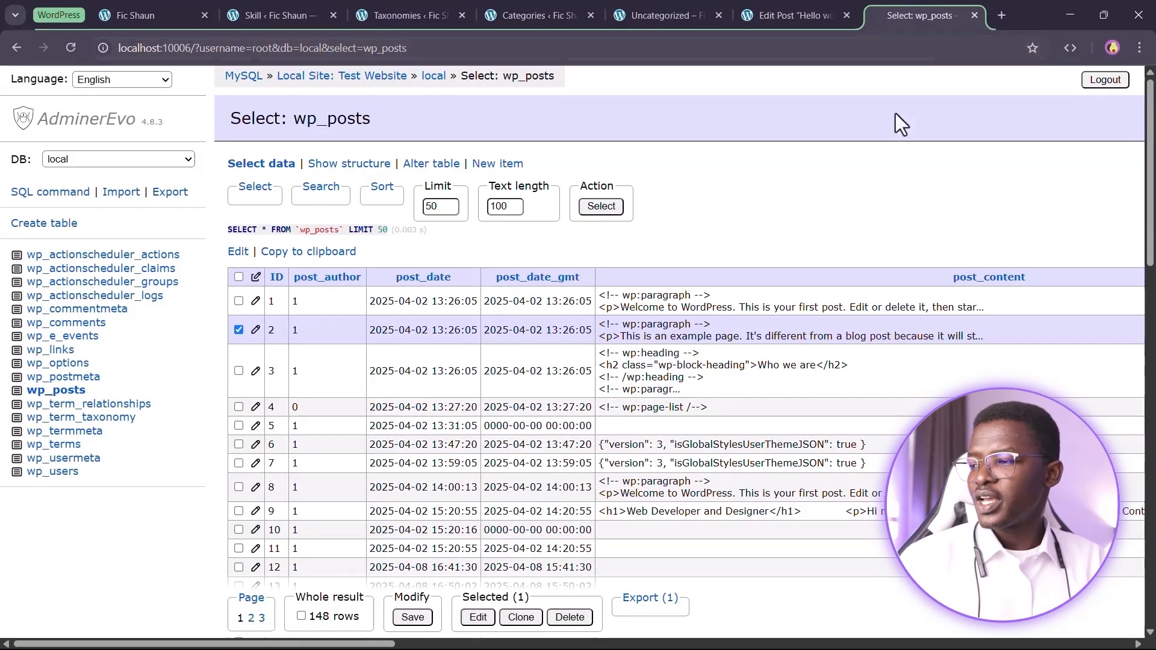
left_click(238, 330)
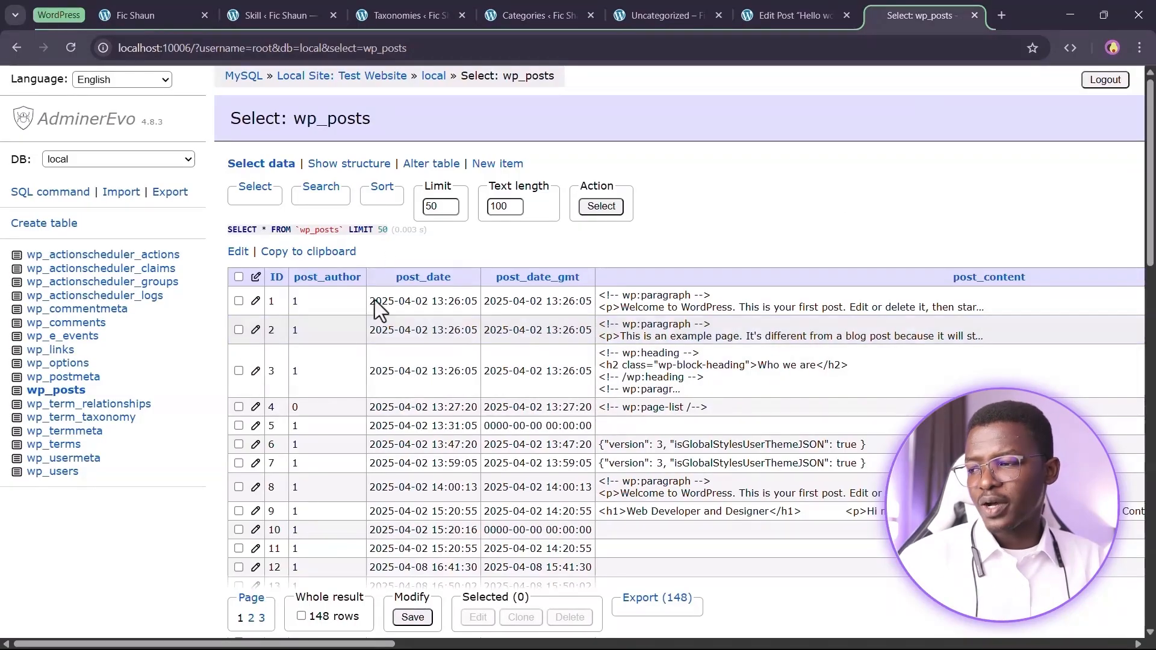